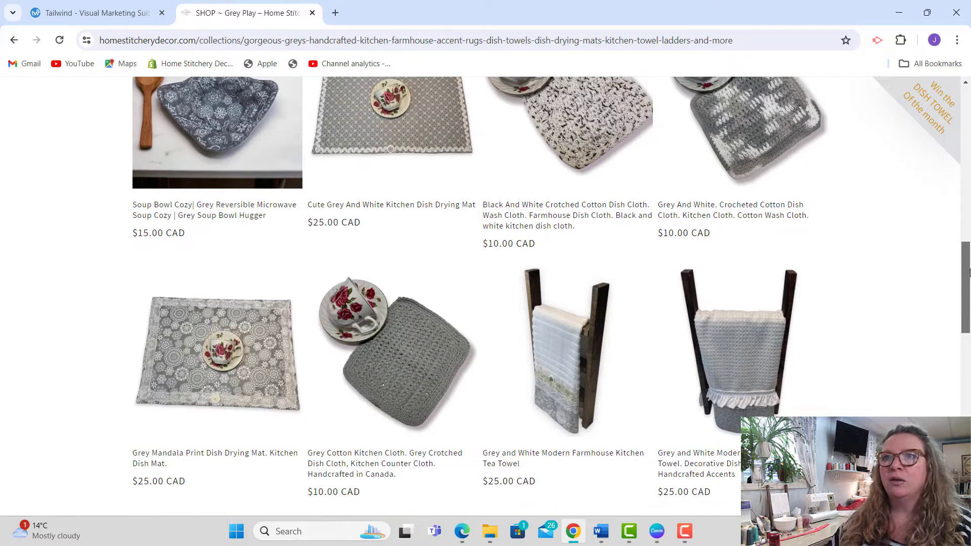
Step: Open the Grey and White Modern Farmhouse Kitchen Tea Towel product page and copy its web address
left_click(574, 399)
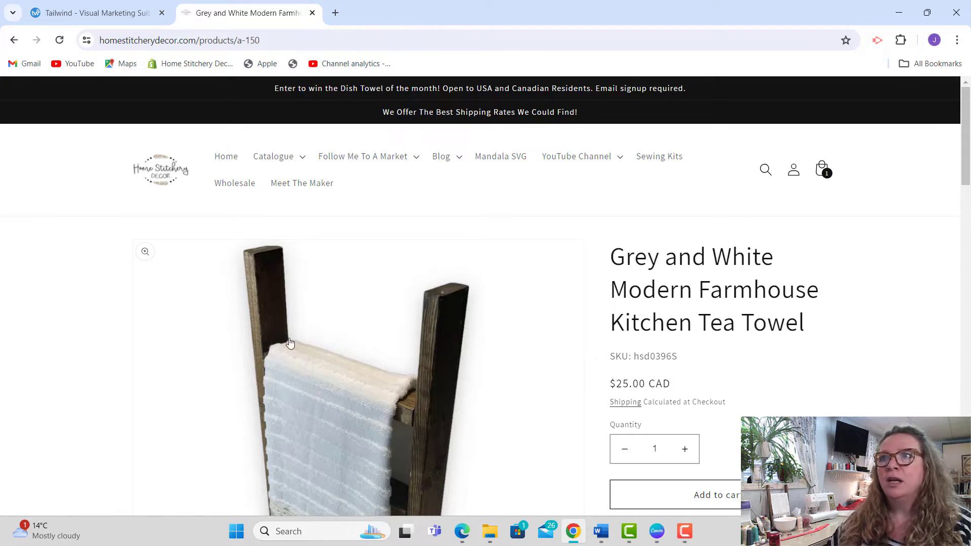
left_click_drag(968, 160, 968, 180)
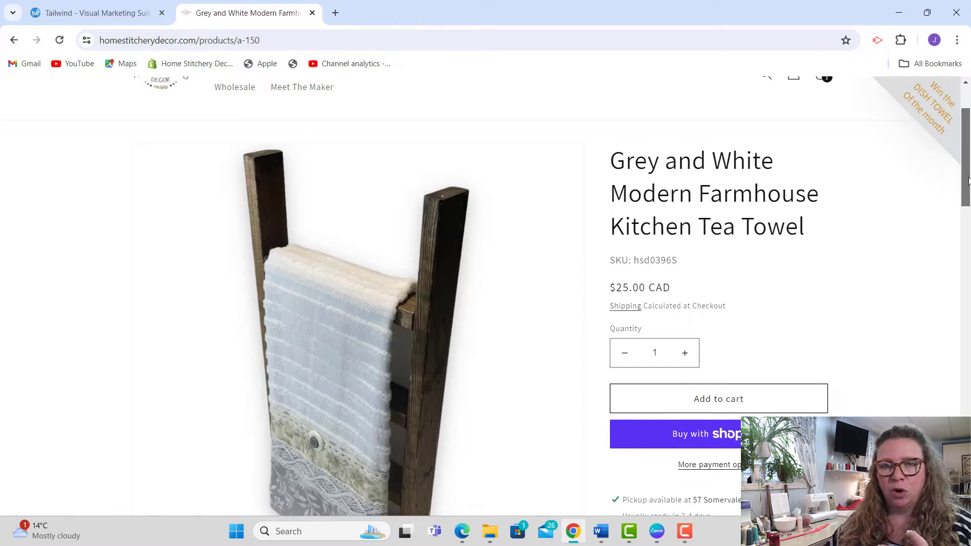
left_click_drag(968, 182, 963, 143)
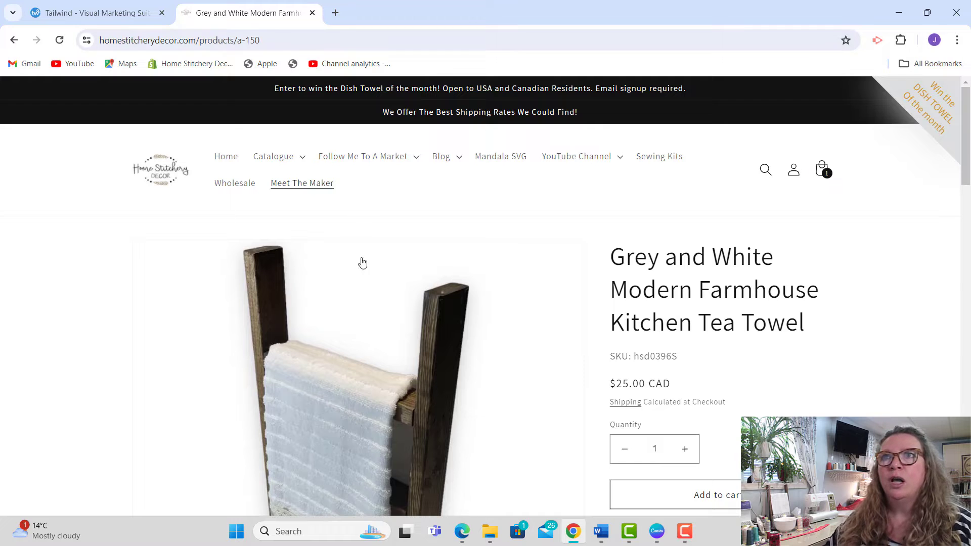
left_click_drag(965, 126, 939, 123)
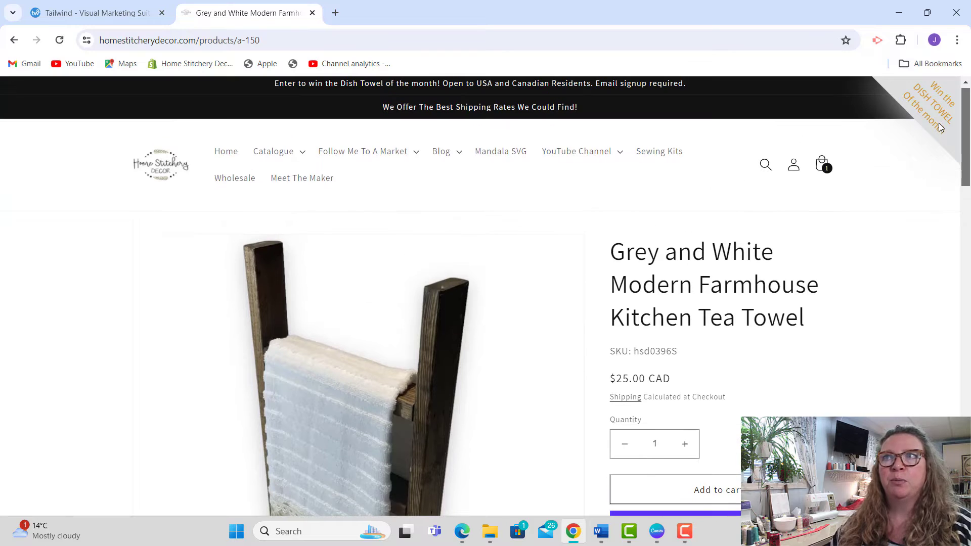
left_click(270, 40)
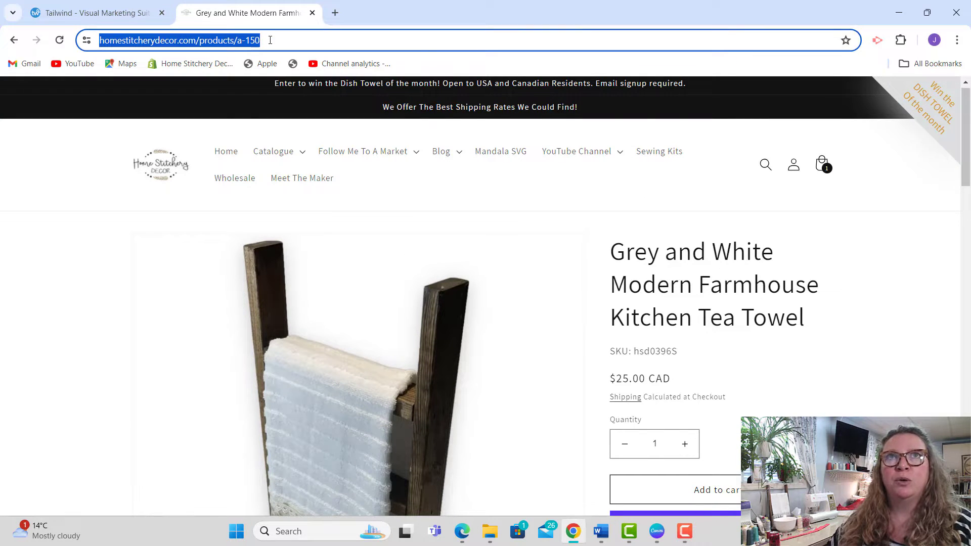
right_click(257, 42)
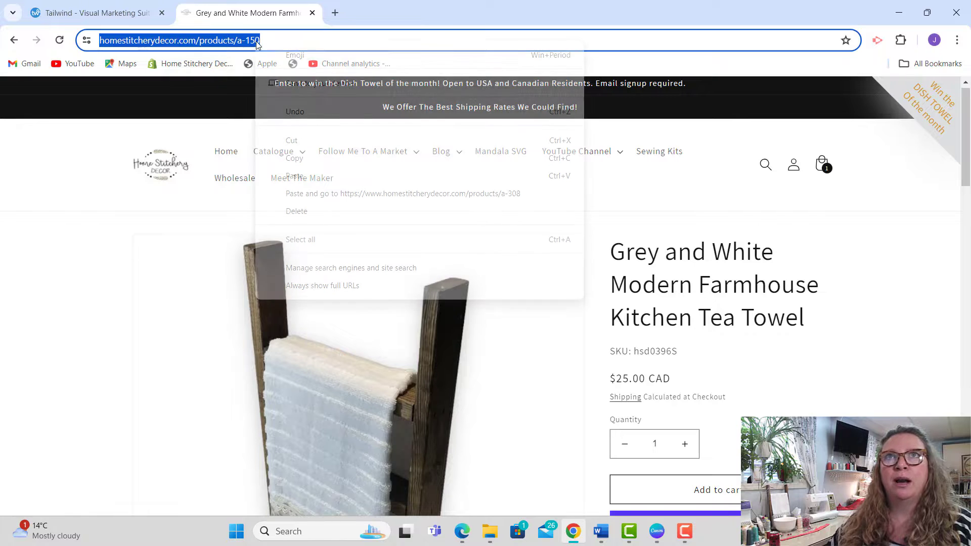
left_click(304, 157)
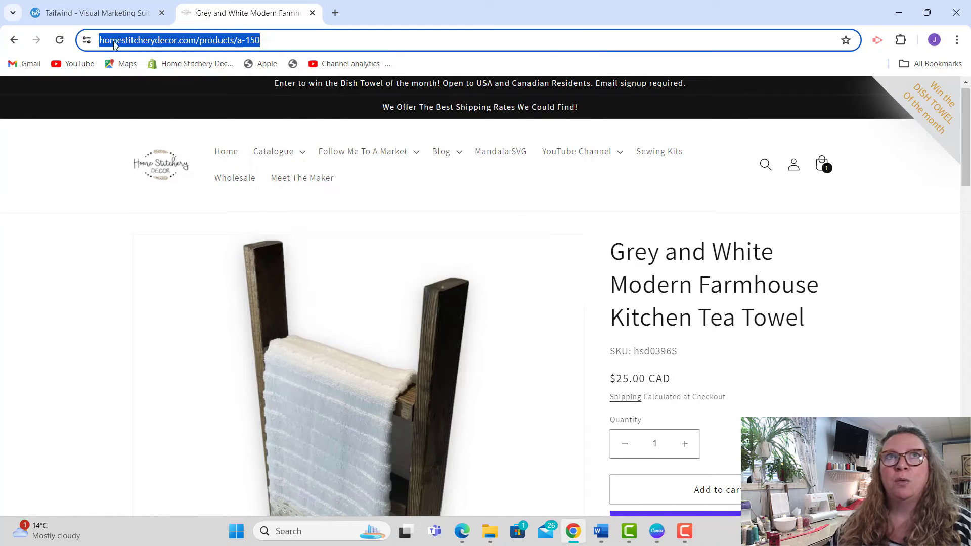
Step: Search Google for "tailwind pricing" in a new browser tab
left_click(120, 14)
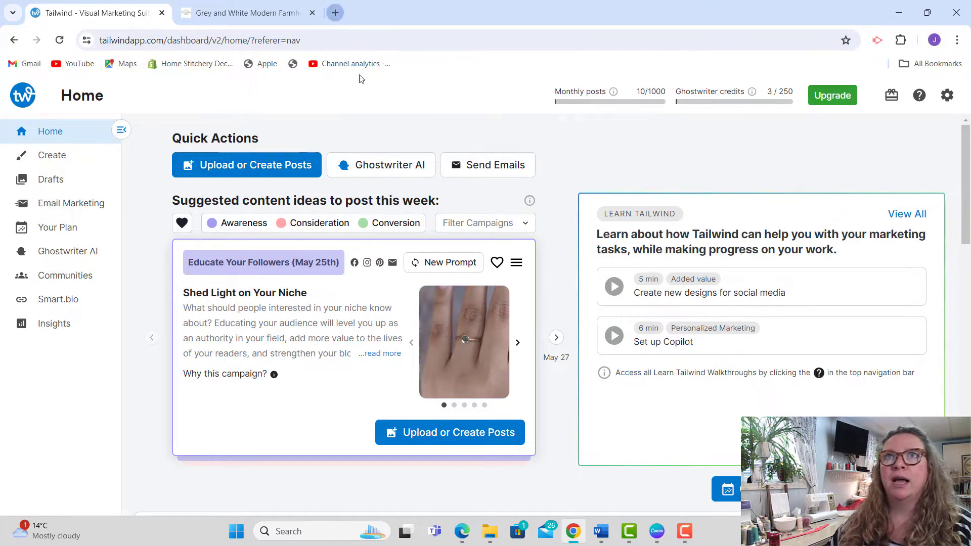
key("ctrl+t")
left_click(421, 278)
type("tai")
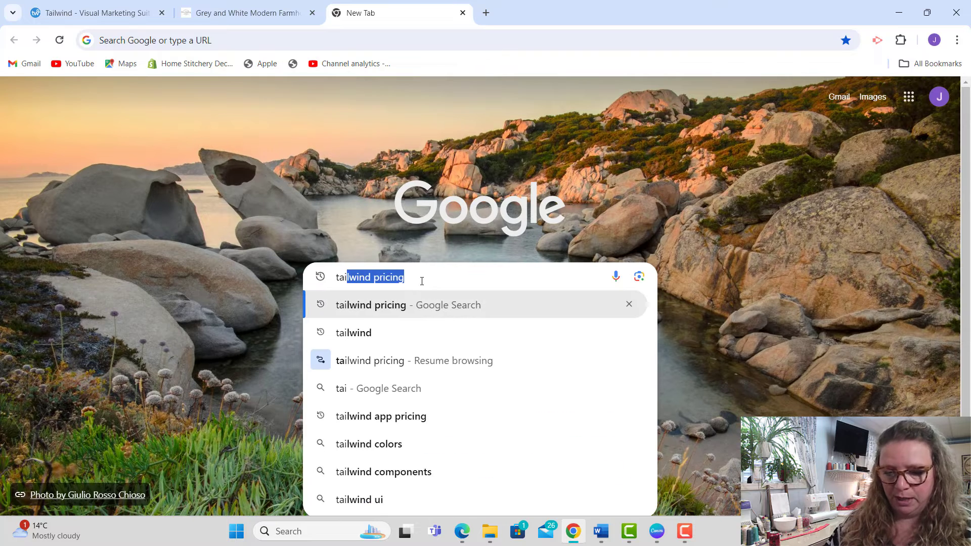
type("lwind pricing")
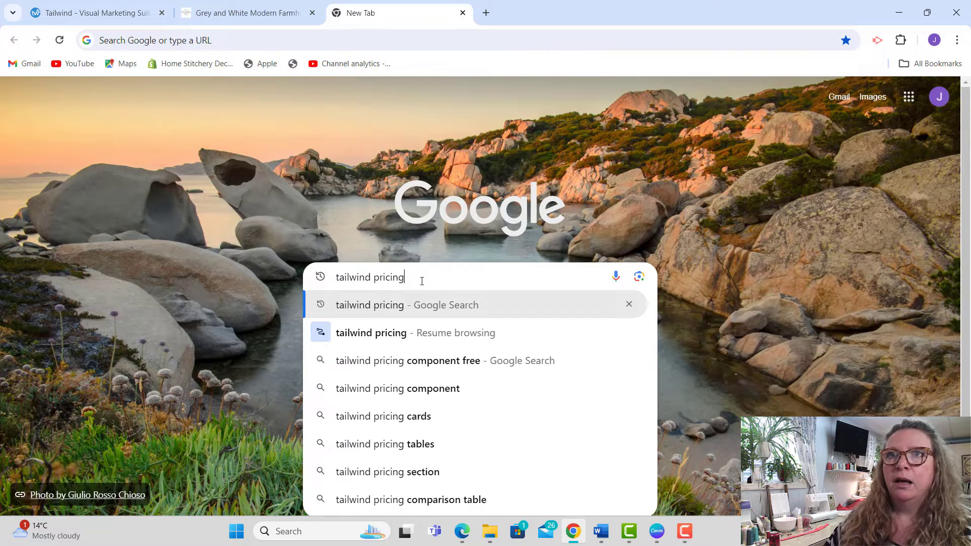
key("Return")
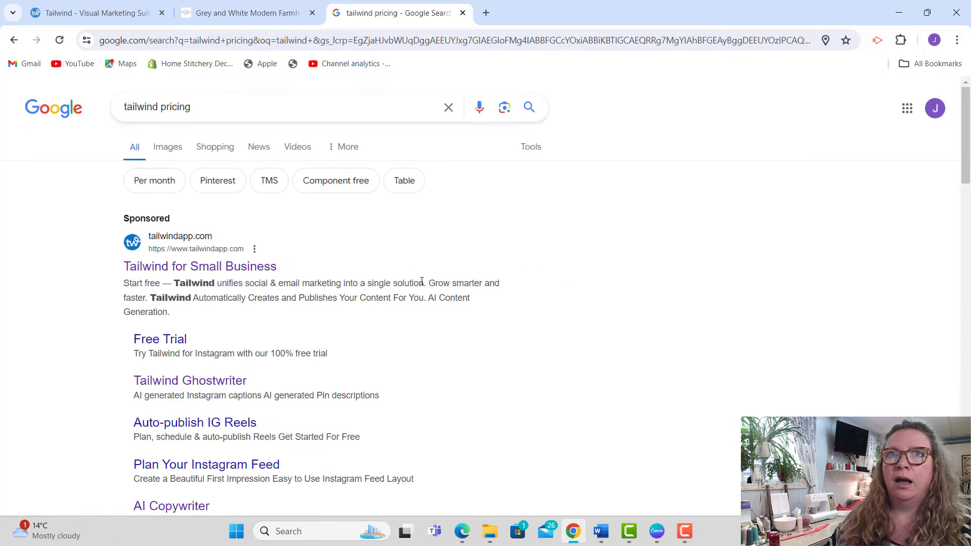
Step: Open Tailwind's Plans & Pricing page and compare what the Pro, Advanced, Max and Free Forever plans include
left_click(209, 269)
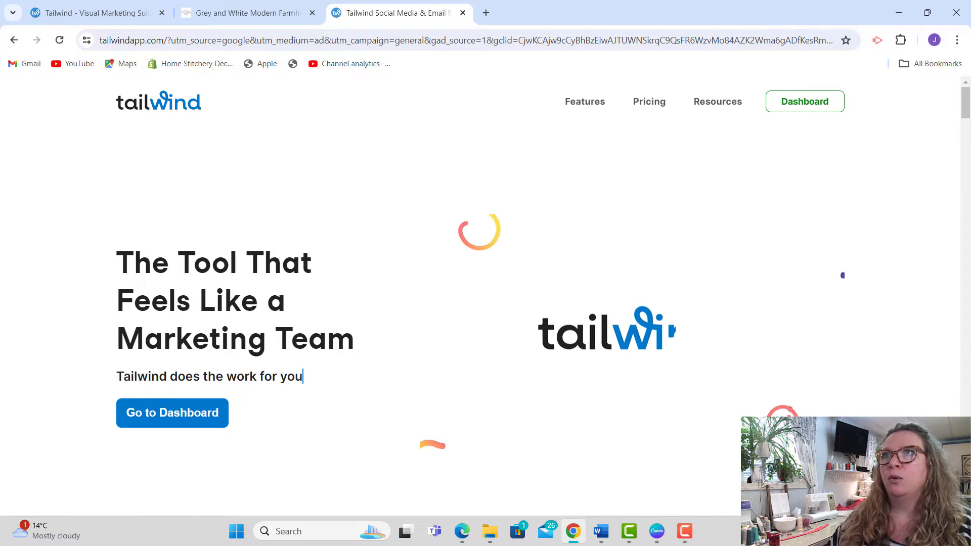
left_click(666, 105)
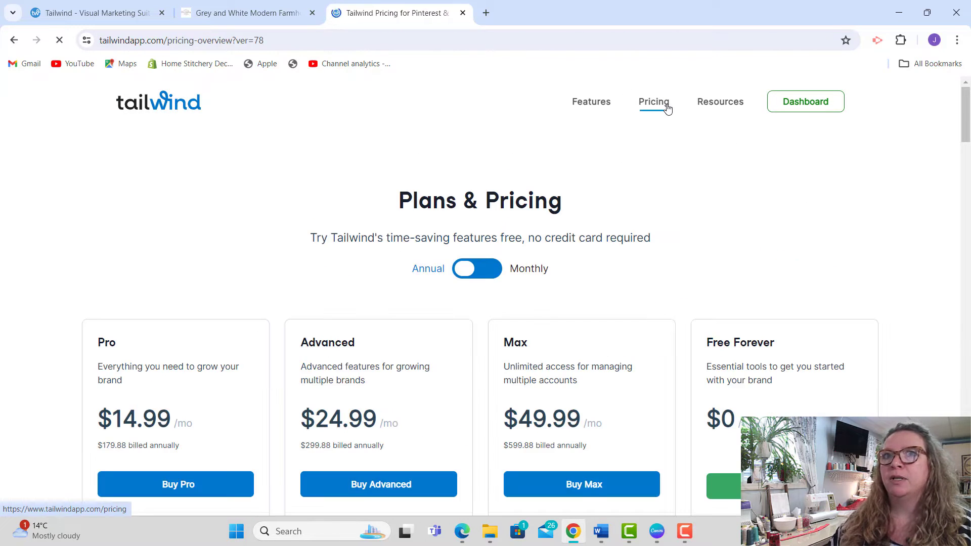
scroll(967, 154, "down", 1)
scroll(967, 154, "down", 6)
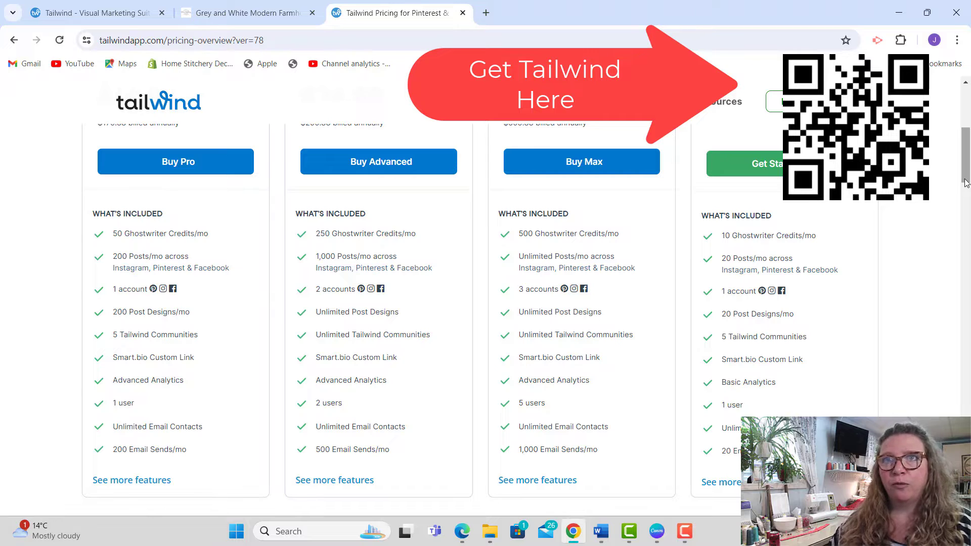
scroll(966, 175, "up", 1)
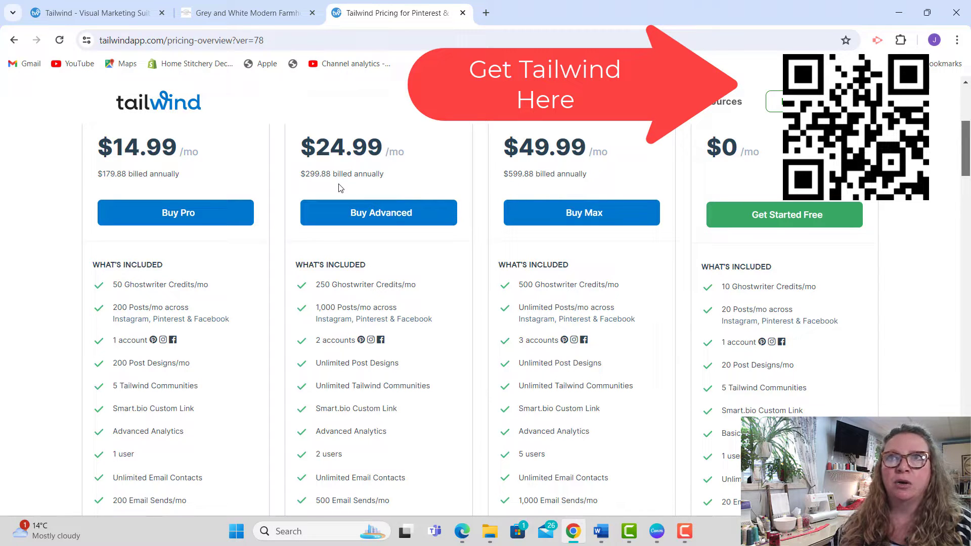
left_click_drag(967, 164, 968, 167)
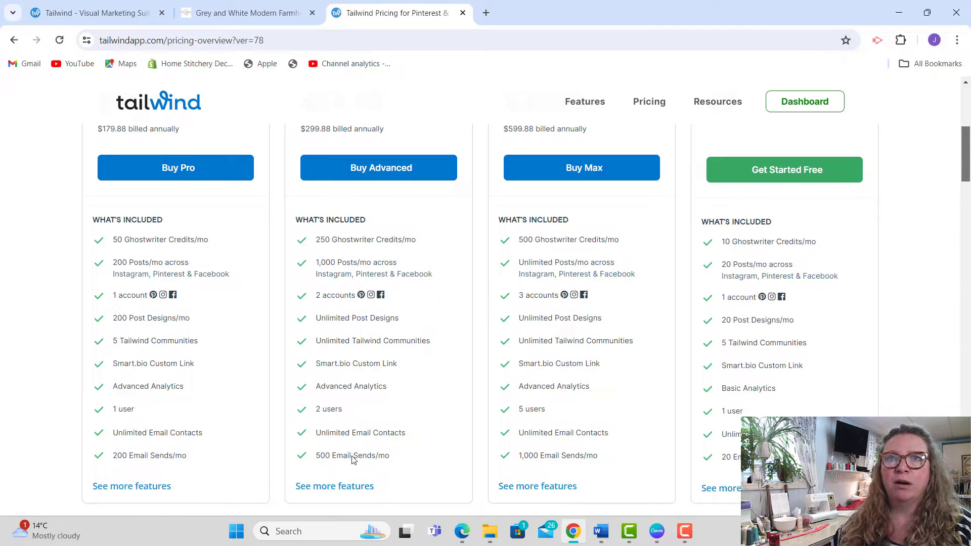
left_click_drag(966, 190, 968, 131)
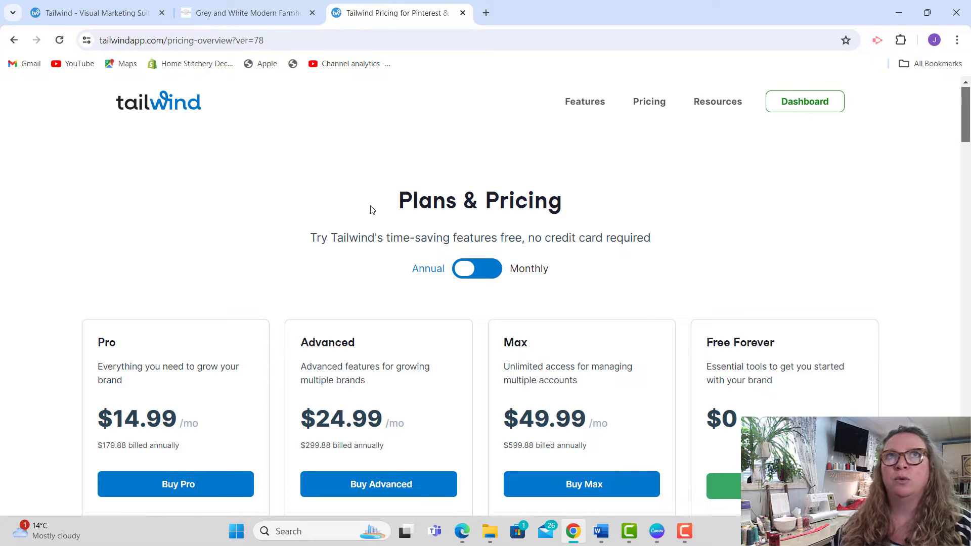
Step: Return to the Tailwind dashboard, open Create, and load site photos from the copied product page address
left_click(117, 18)
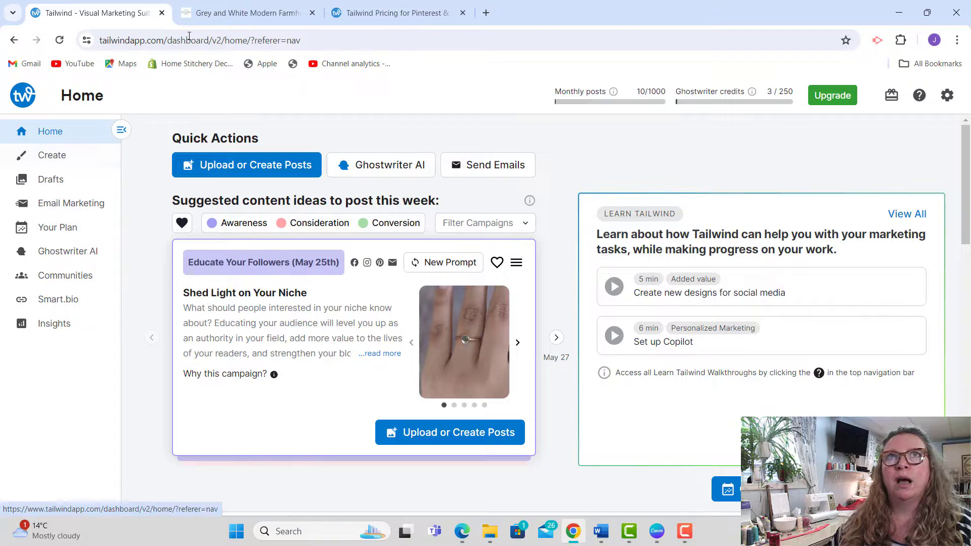
left_click(49, 156)
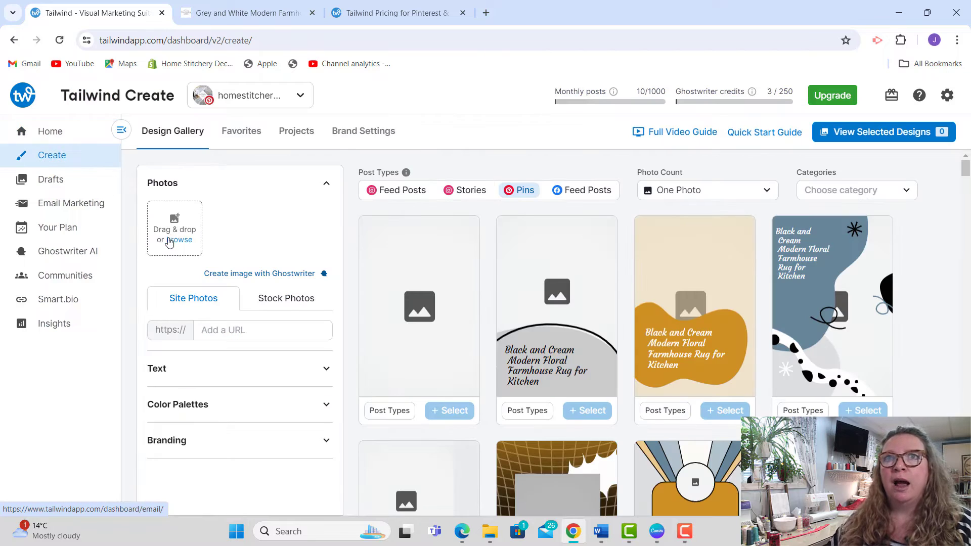
left_click(248, 331)
right_click(248, 331)
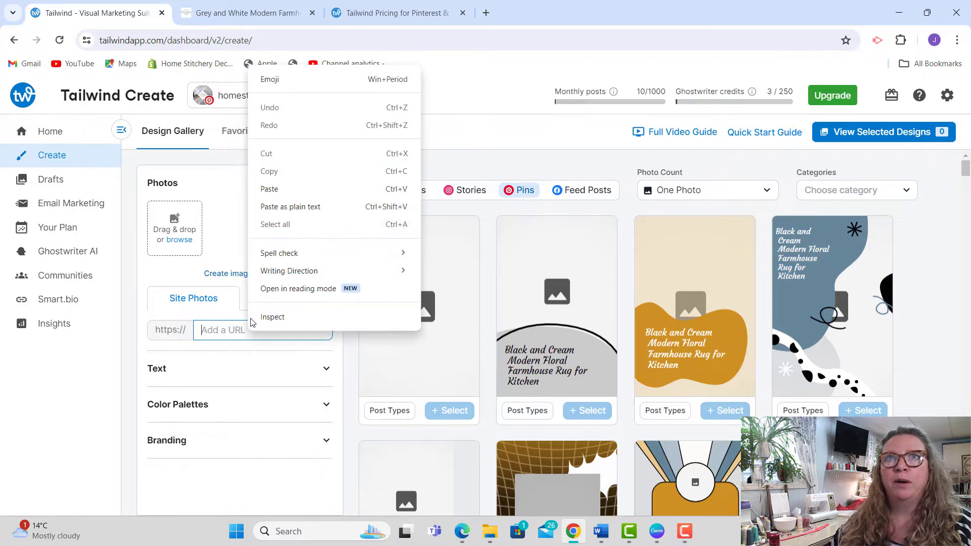
left_click(274, 195)
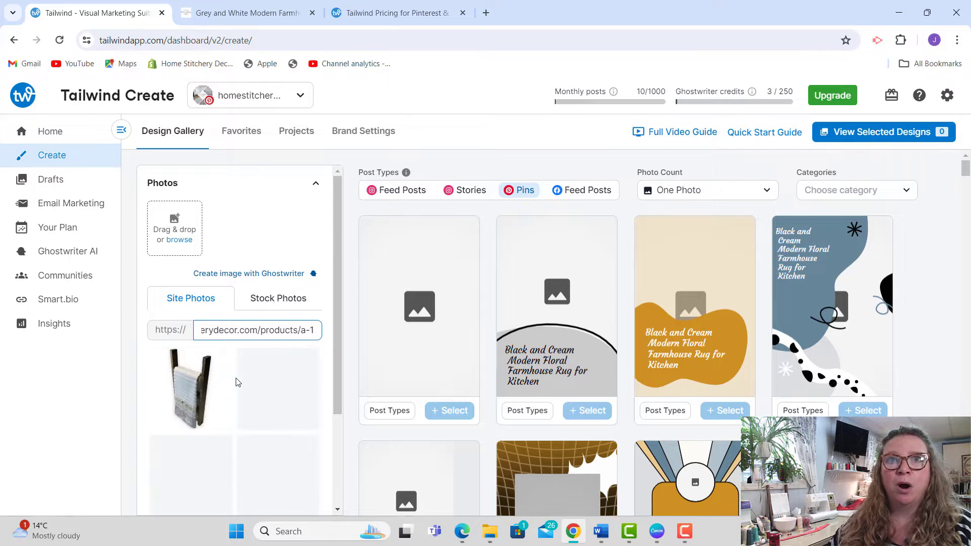
Step: Add the tea towel product photo from the site photos to the pin designs and look through the gallery
left_click_drag(336, 277, 344, 301)
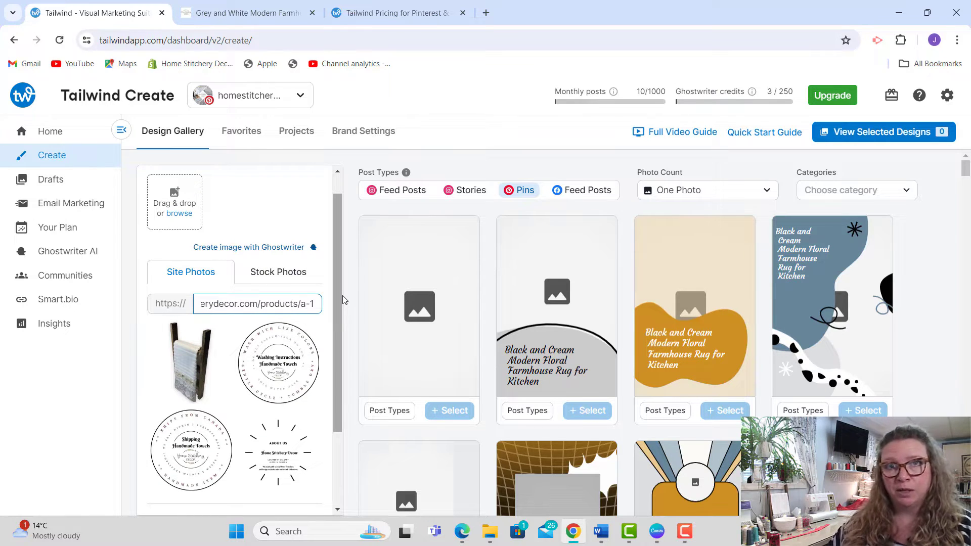
left_click(198, 380)
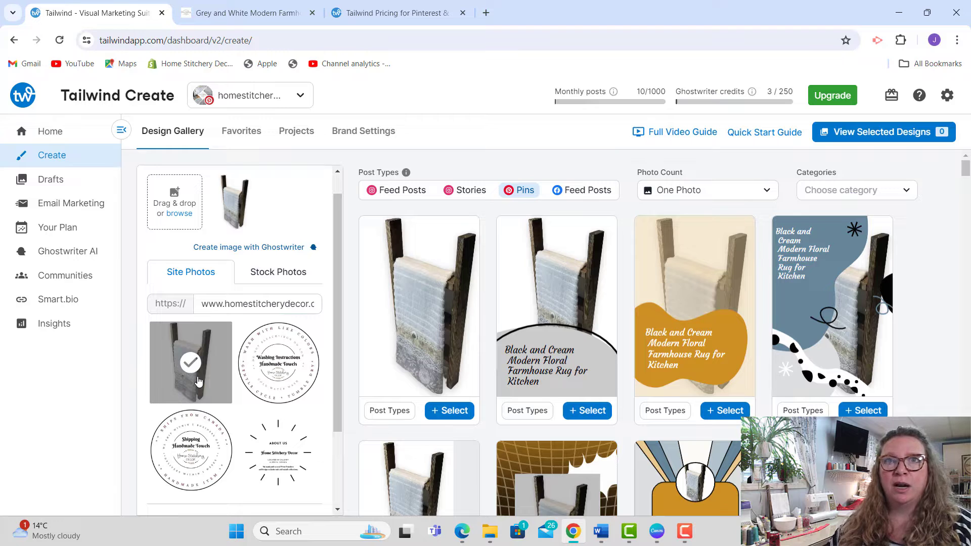
left_click_drag(338, 348, 337, 390)
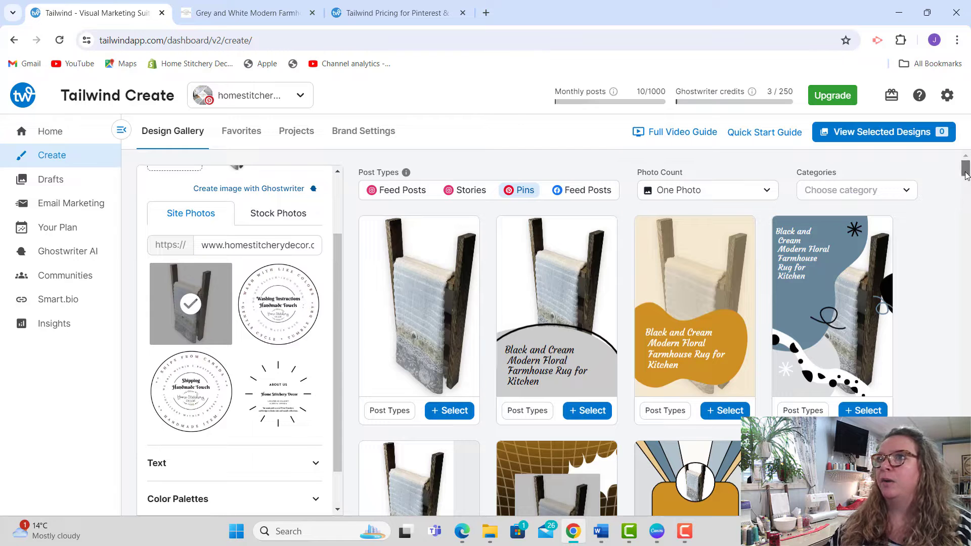
left_click_drag(966, 177, 966, 180)
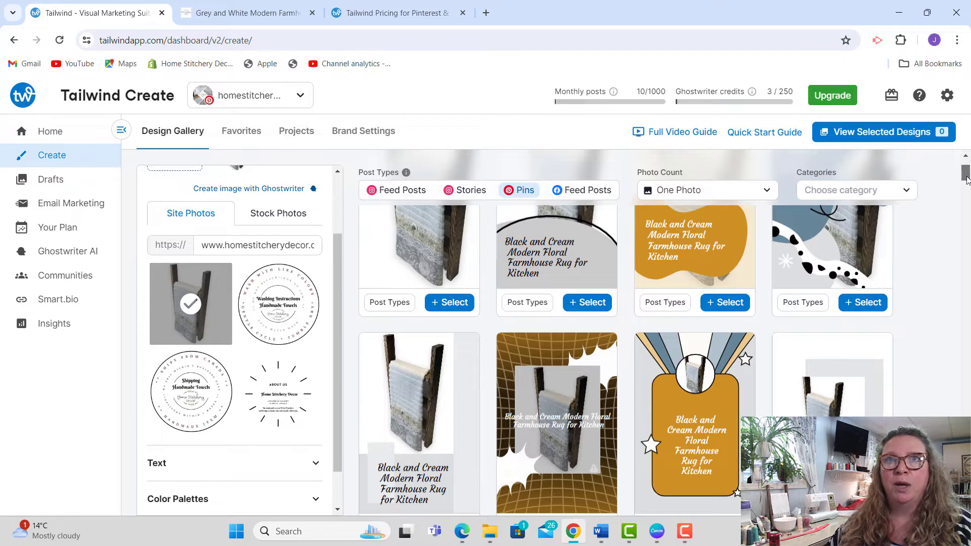
left_click_drag(965, 180, 966, 173)
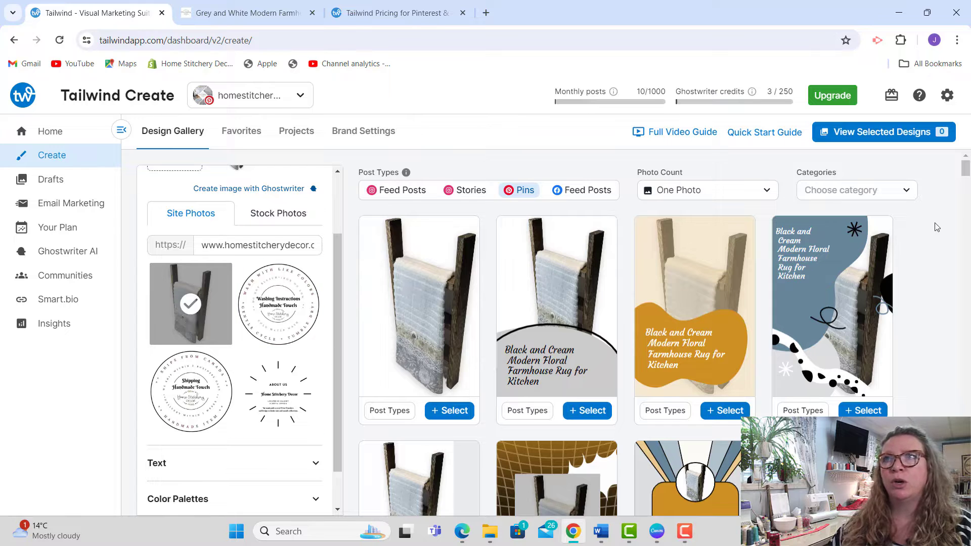
Step: Check the photo count options and filter the pin designs to the Minimalist category
left_click(725, 195)
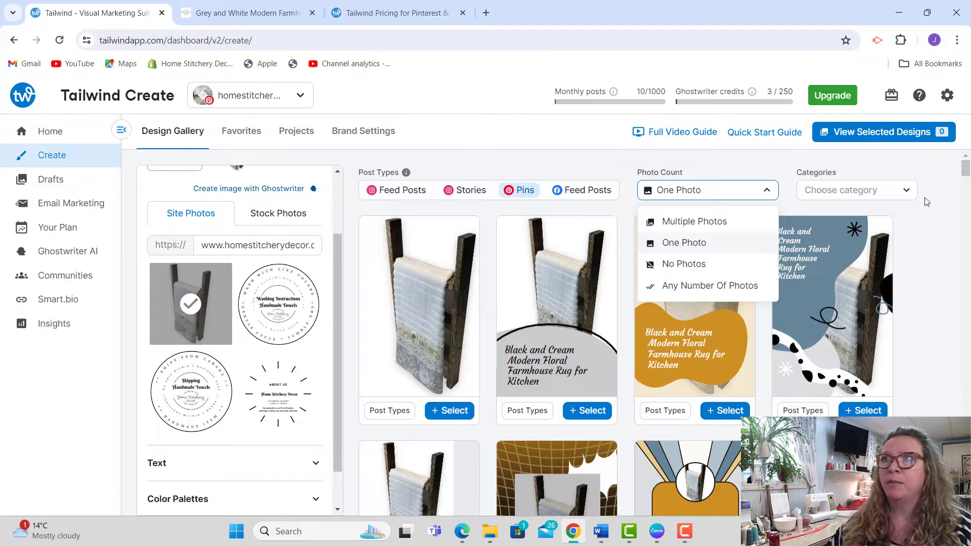
left_click(911, 248)
mouse_move(965, 170)
left_mouse_down()
mouse_move(966, 235)
mouse_move(966, 167)
left_mouse_up()
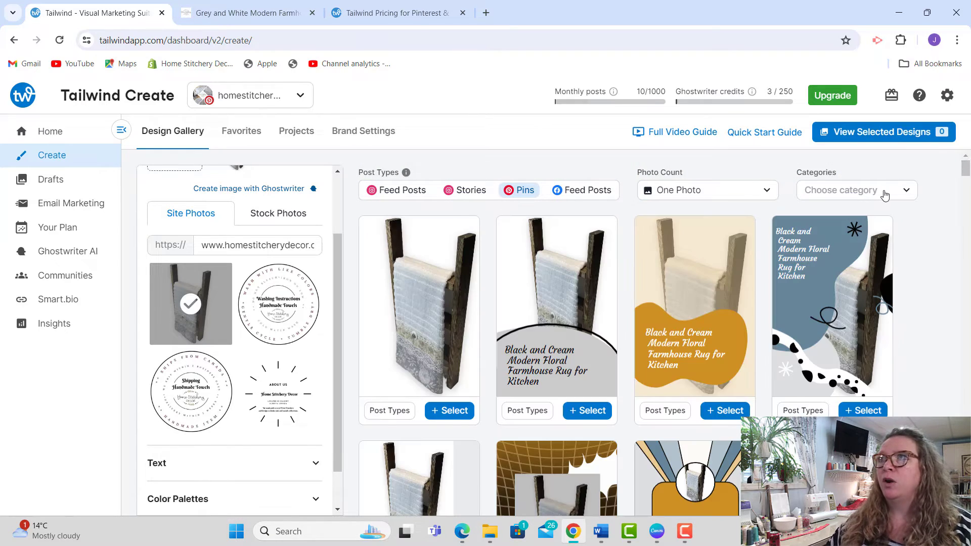
left_click(884, 193)
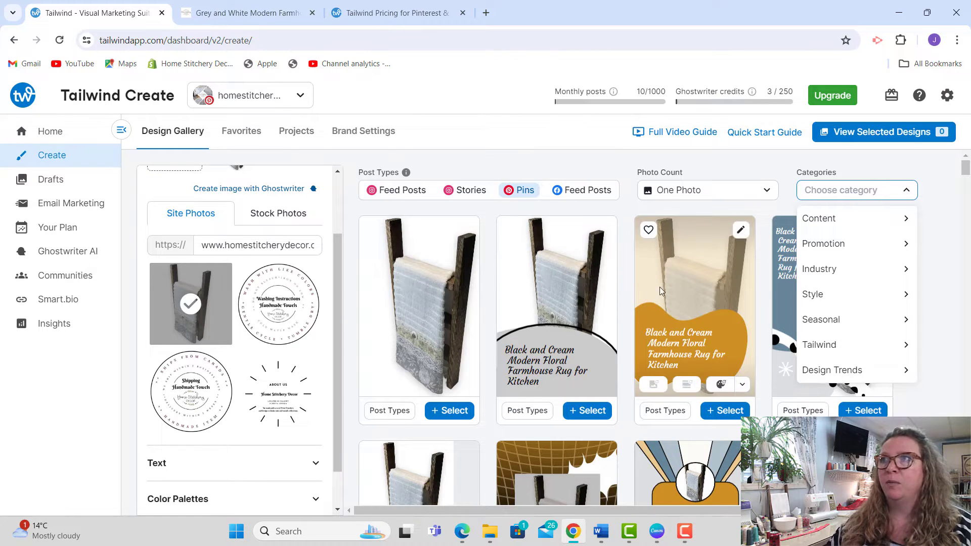
mouse_move(872, 306)
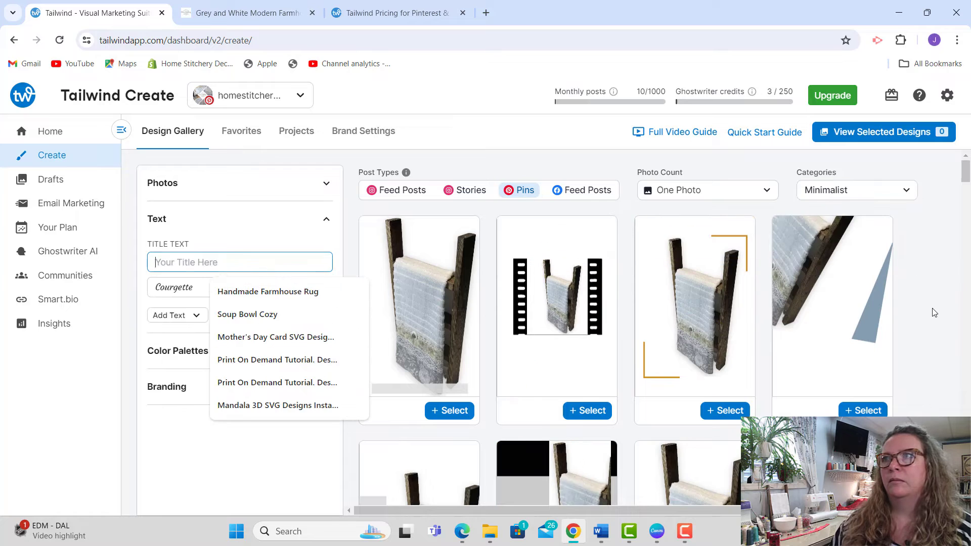
left_click(934, 313)
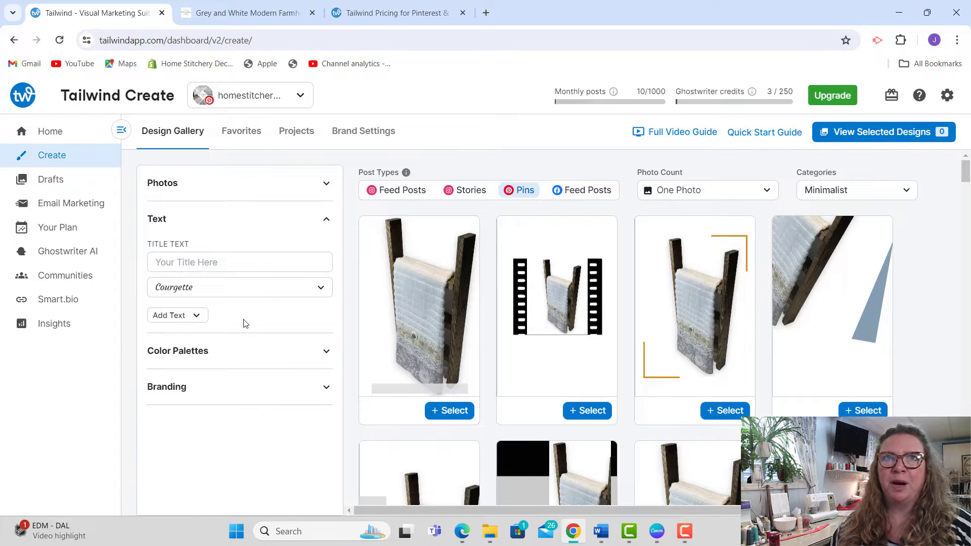
Step: Set the title text of the pin designs to "Grey and White Modern Farmhouse Tea Towel"
left_click(202, 263)
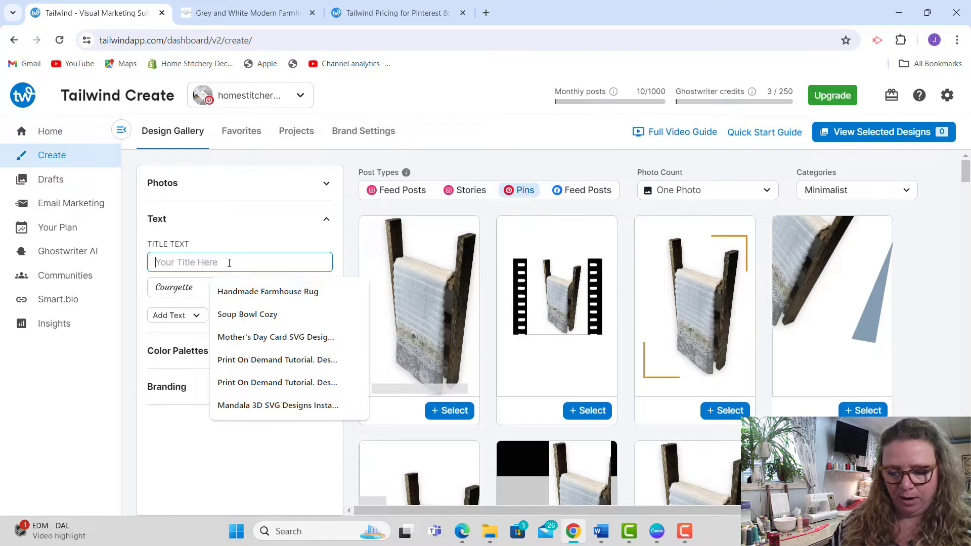
type("Grey")
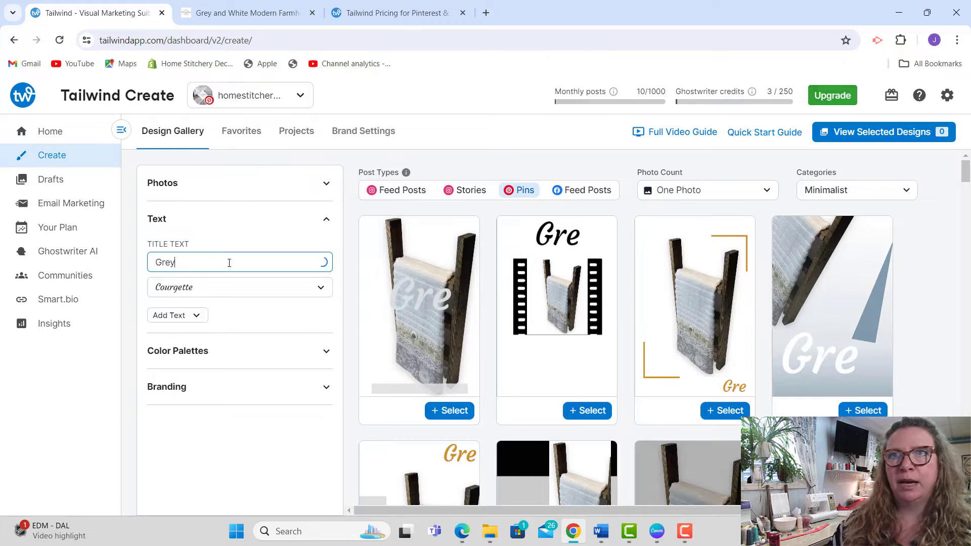
type(" and White Modern Farmhosue")
key("BackSpace")
key("BackSpace")
key("BackSpace")
type("use Tea Towel")
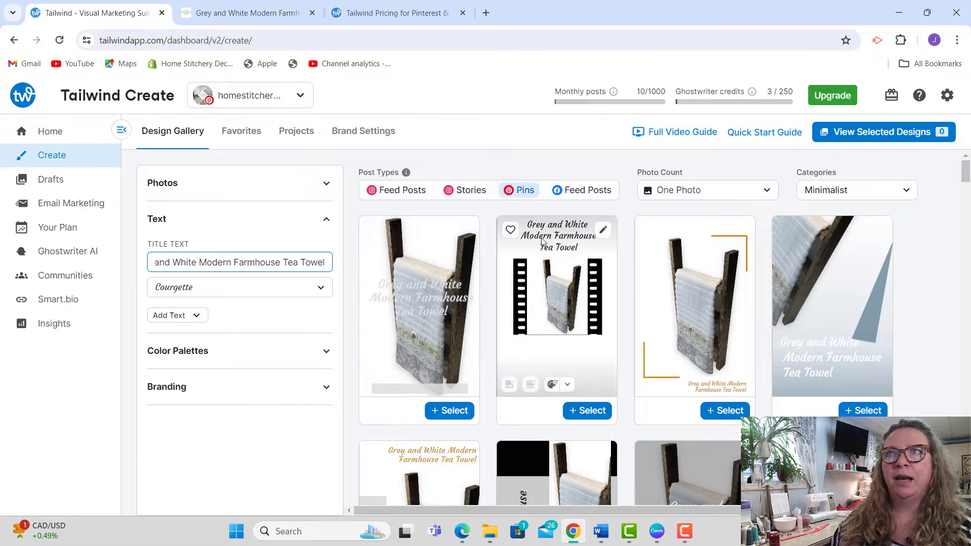
mouse_move(965, 177)
left_mouse_down()
mouse_move(966, 212)
mouse_move(966, 174)
left_mouse_up()
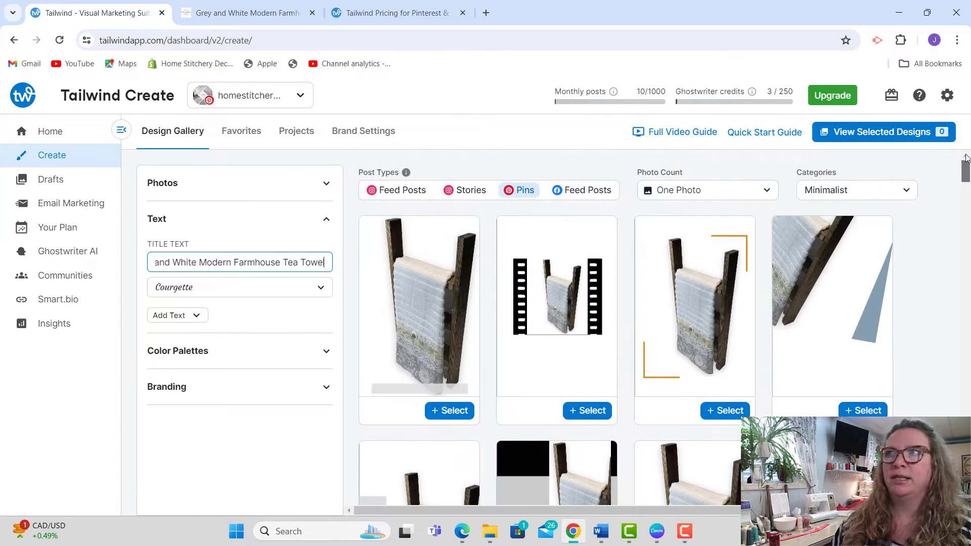
Step: Review the available color palettes and shuffle the colors of the corner-bracket pin design to blue-grey
left_click(931, 271)
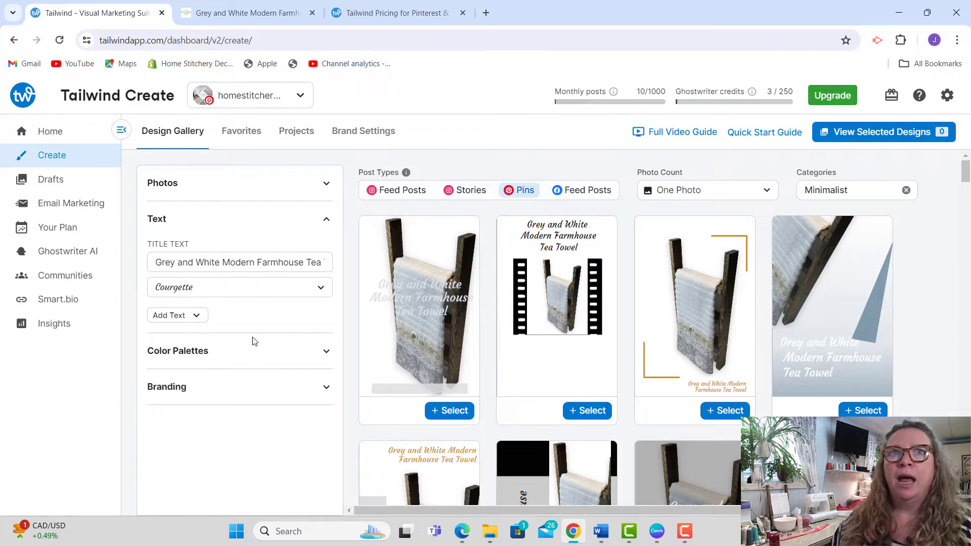
left_click(249, 357)
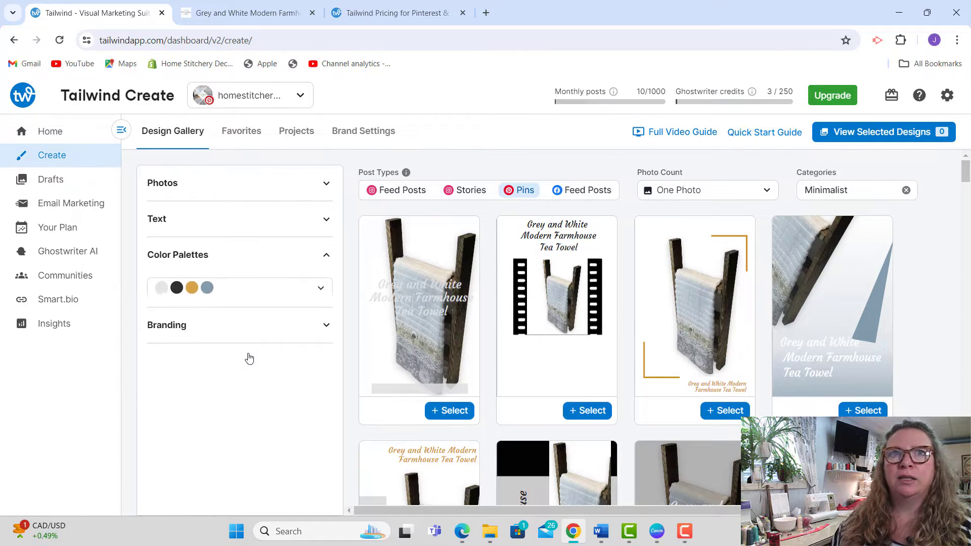
left_click(279, 293)
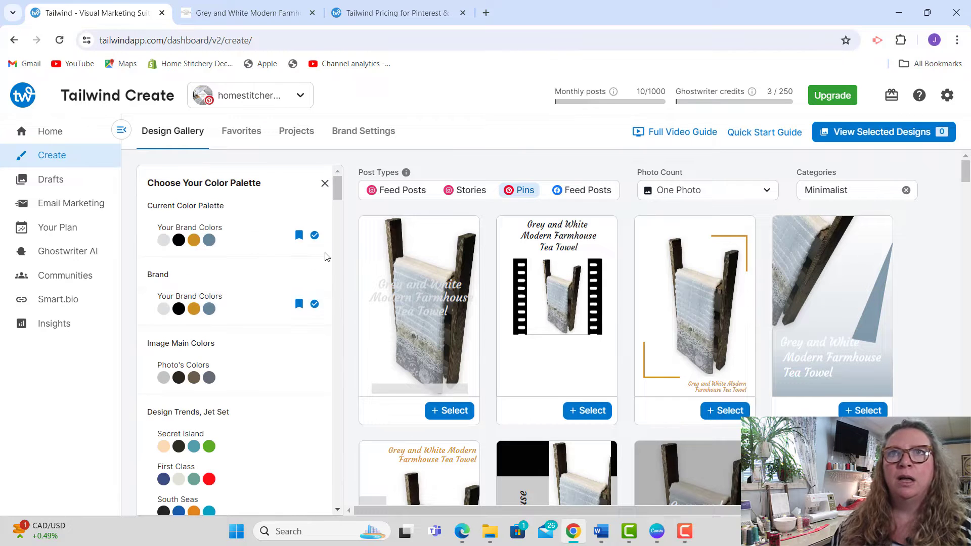
mouse_move(337, 188)
left_mouse_down()
mouse_move(346, 246)
mouse_move(341, 186)
left_mouse_up()
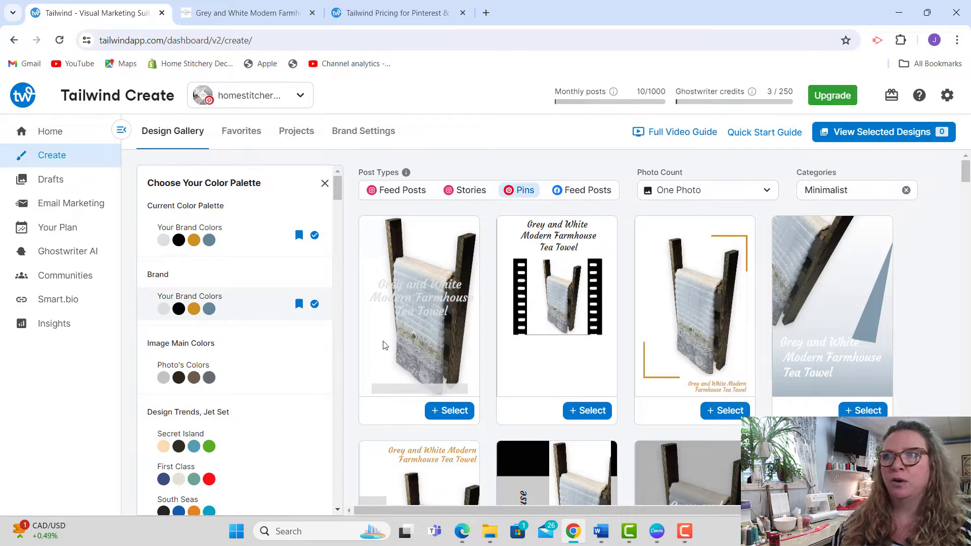
mouse_move(705, 309)
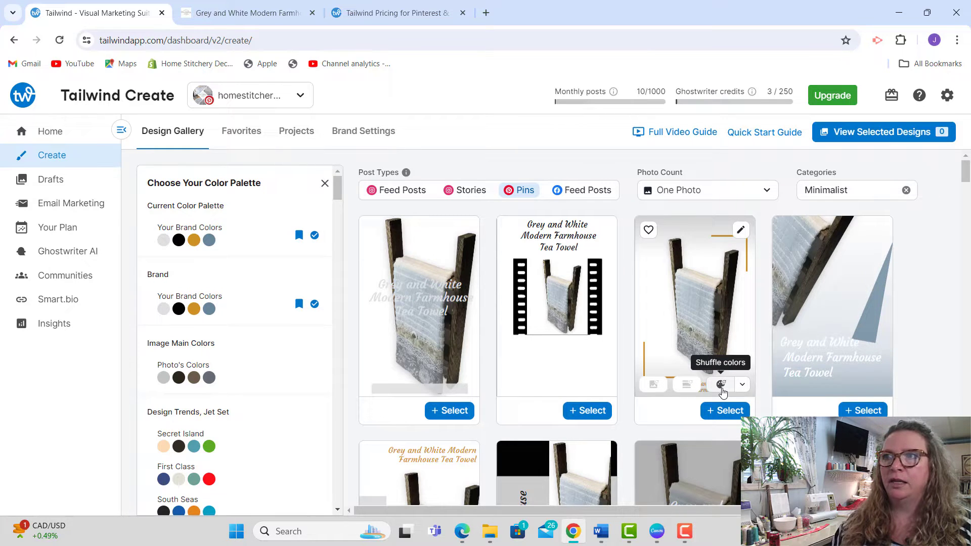
left_click(721, 386)
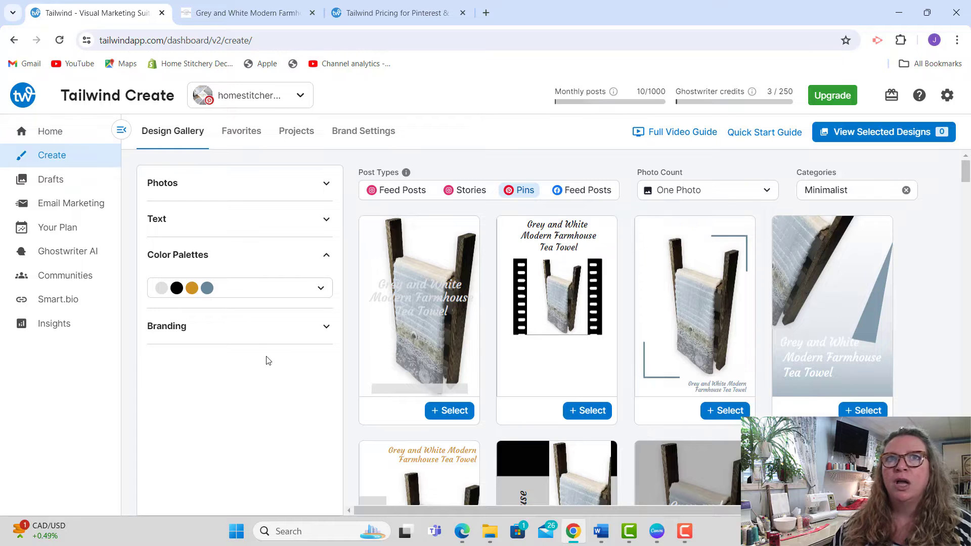
Step: Set the branding of the pin designs to the logo and look over the updated designs
left_click(249, 328)
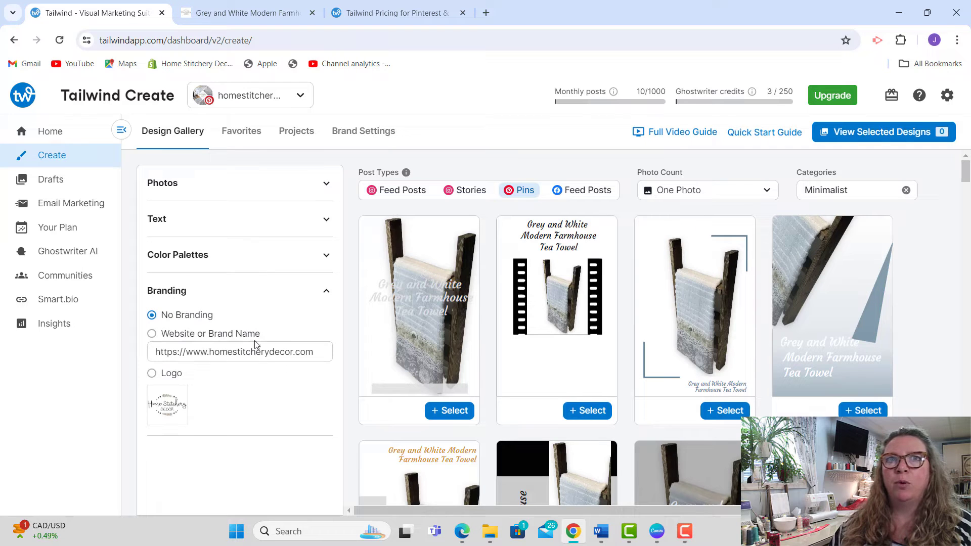
left_click(152, 375)
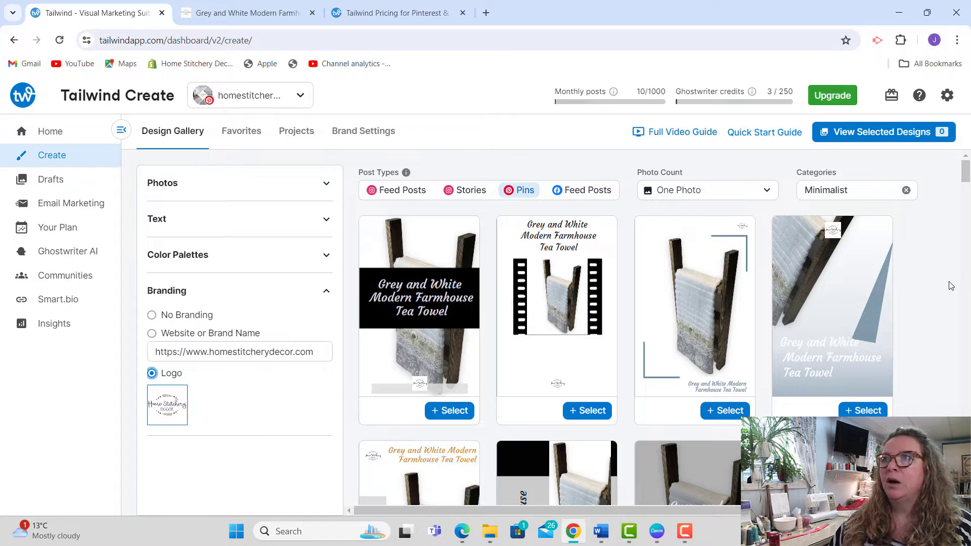
left_click_drag(966, 173, 966, 184)
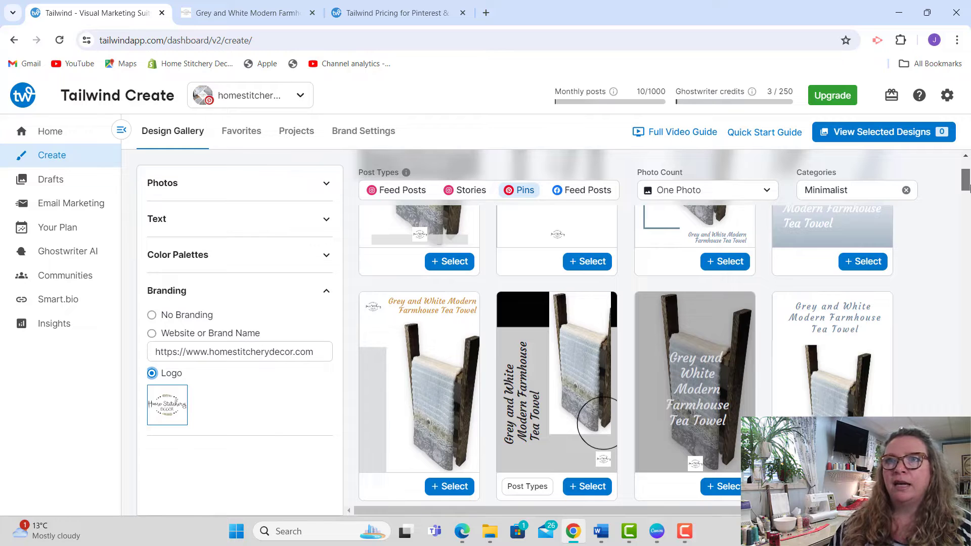
left_click_drag(966, 187, 967, 215)
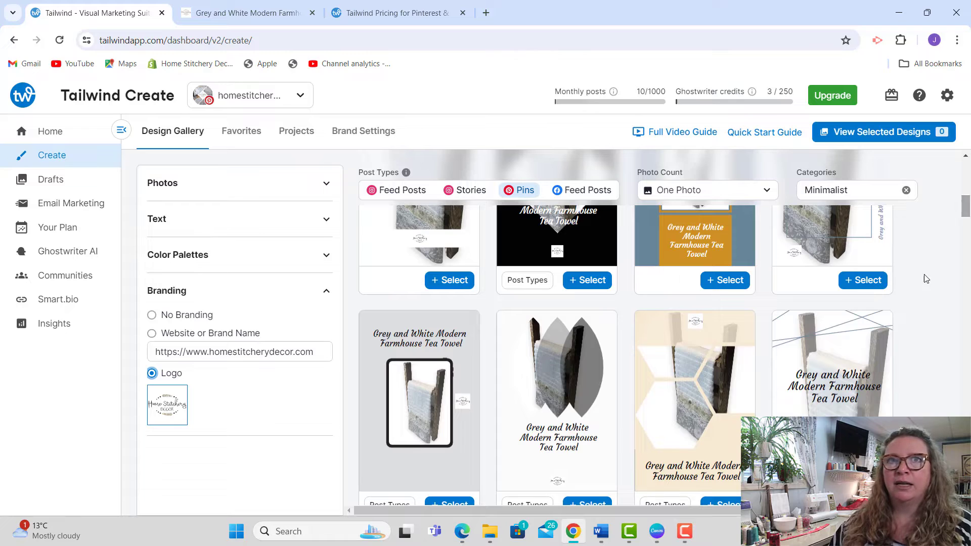
Step: Add a call to action to the pin designs with the text "SHOP NOW"
left_click(217, 220)
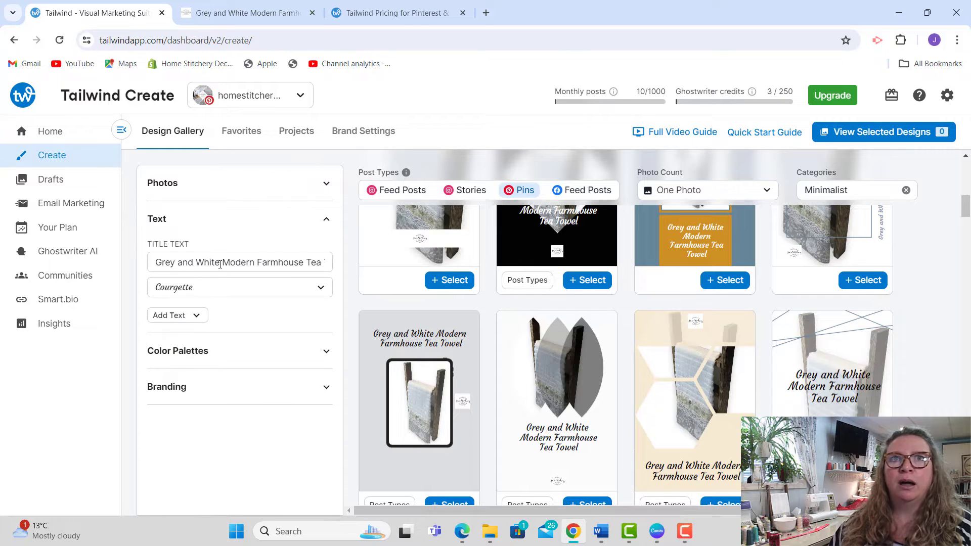
left_click(181, 317)
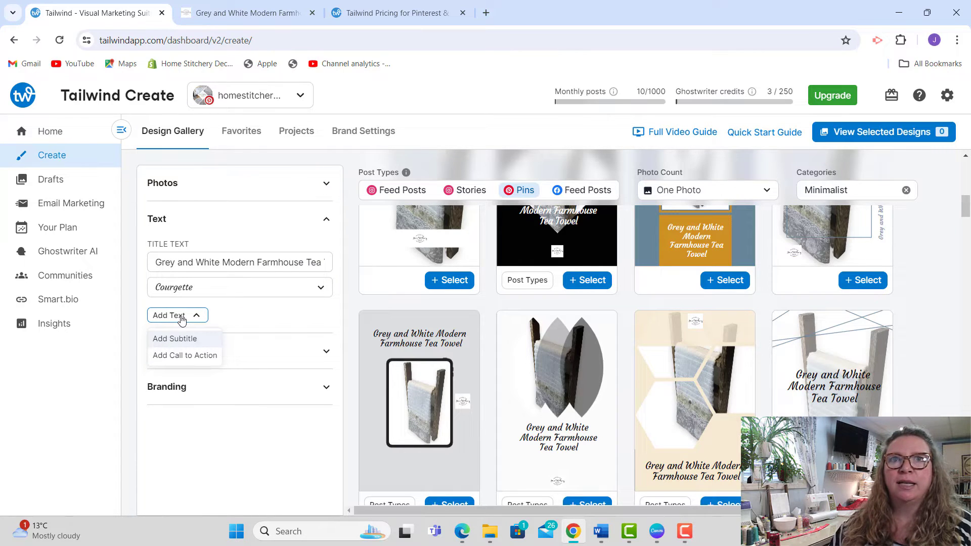
left_click(185, 356)
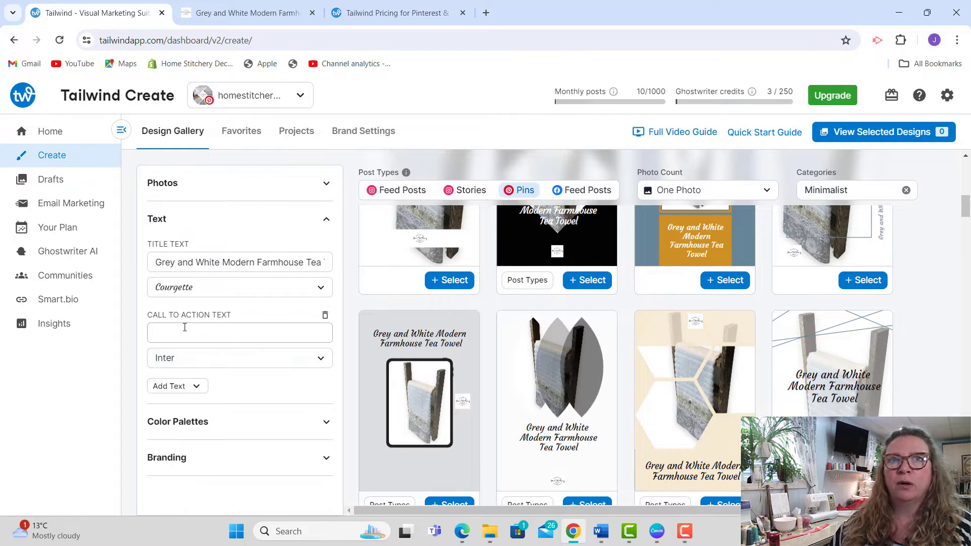
left_click(185, 328)
left_click(223, 362)
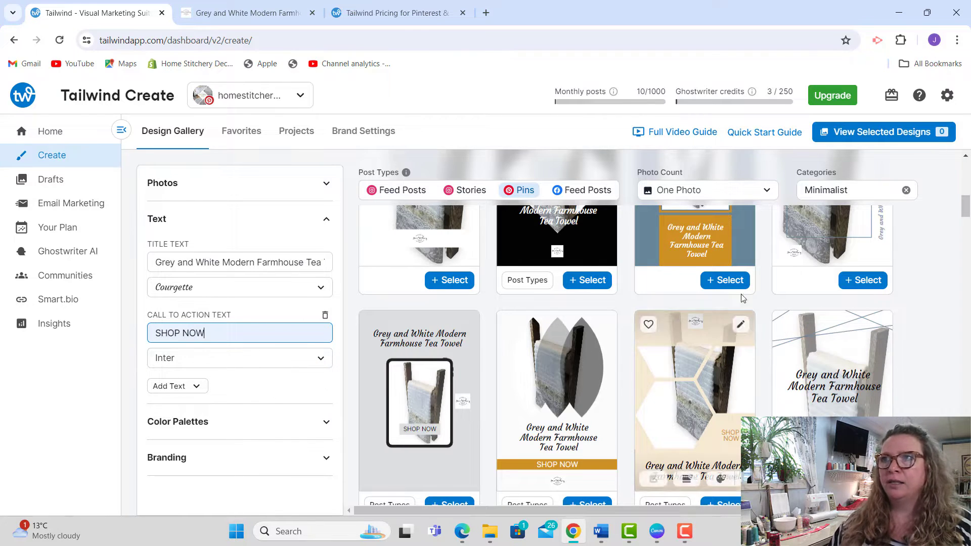
Step: Look over the pin designs and select the one with the blue-grey corner brackets around the towel photo
left_click_drag(964, 207, 964, 175)
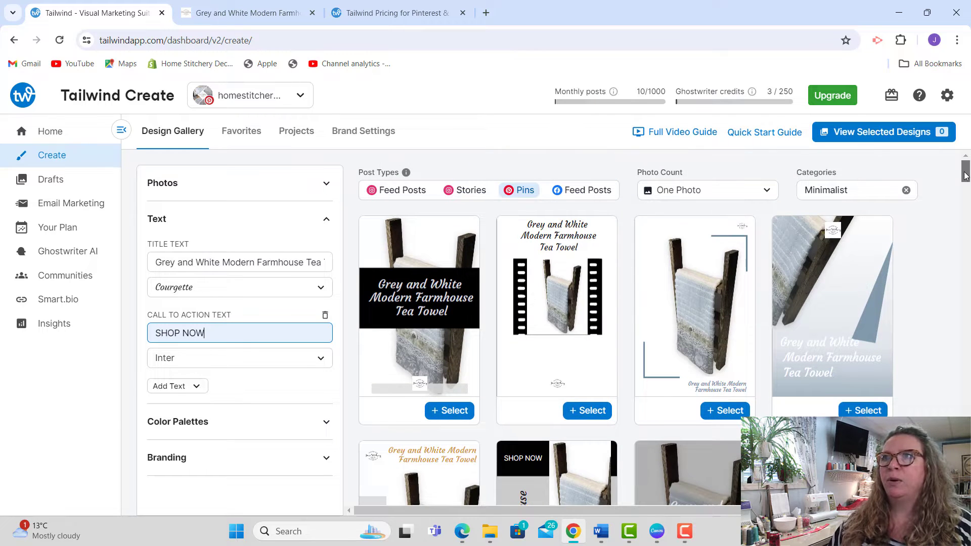
left_click_drag(965, 177, 965, 189)
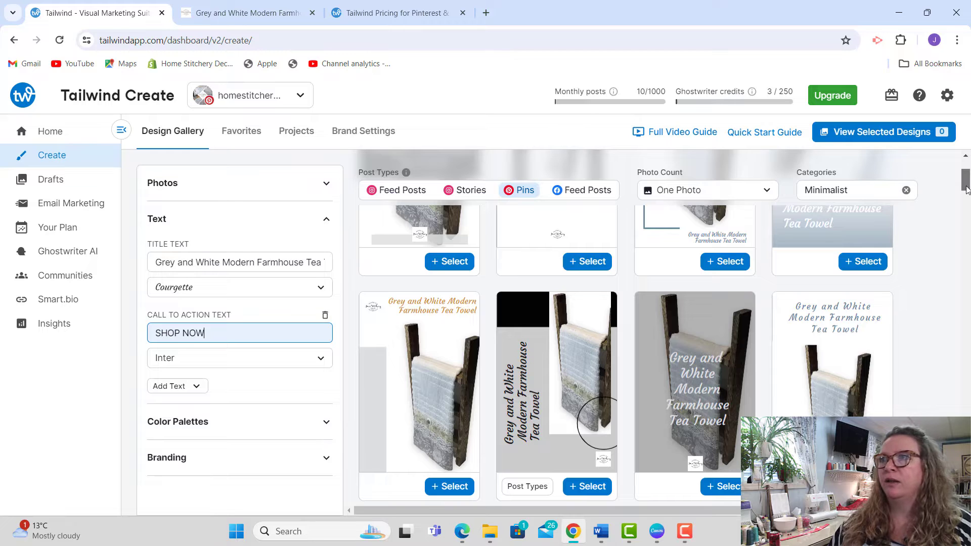
left_click_drag(966, 190, 967, 218)
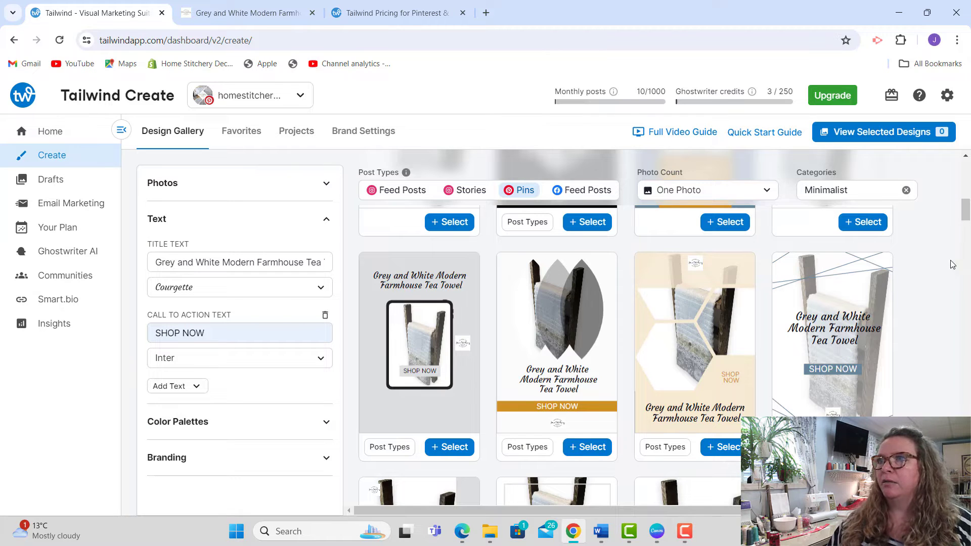
left_click_drag(962, 214, 968, 183)
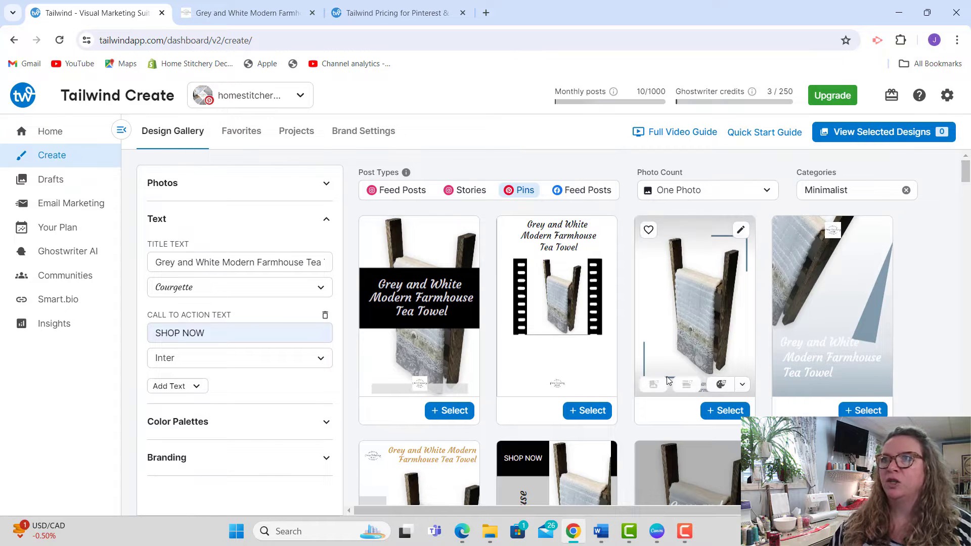
left_click(727, 411)
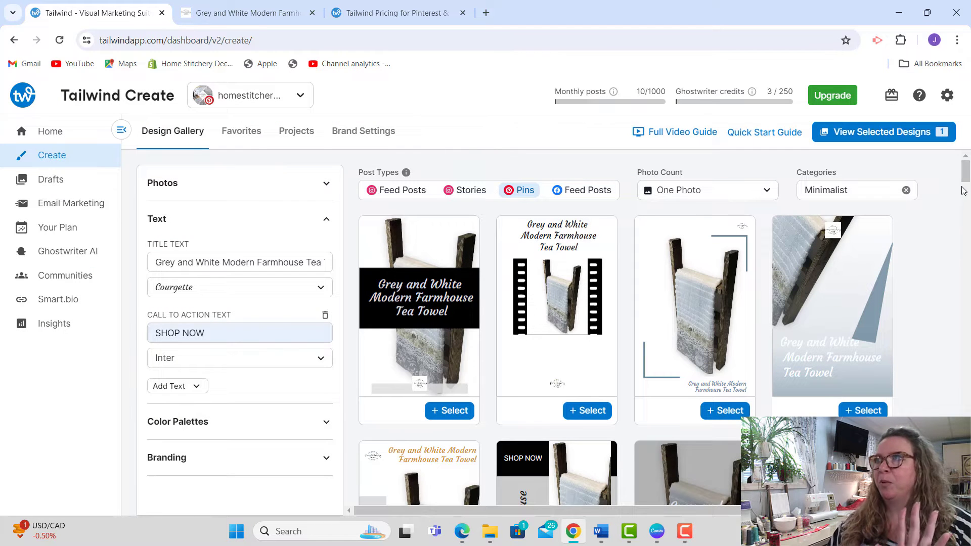
Step: Select the pin design with a grey side strip carrying a vertical SHOP NOW
left_click_drag(965, 177, 964, 215)
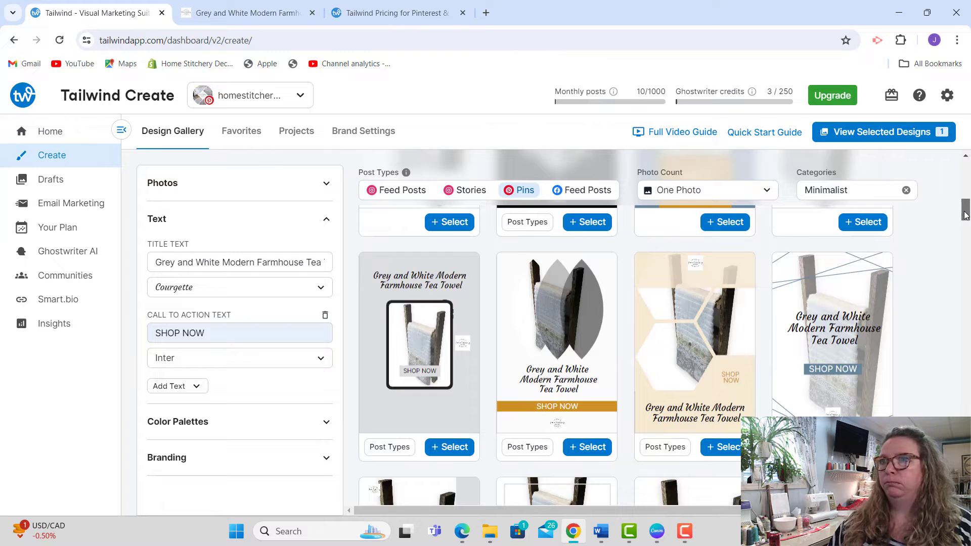
left_click_drag(965, 215, 964, 226)
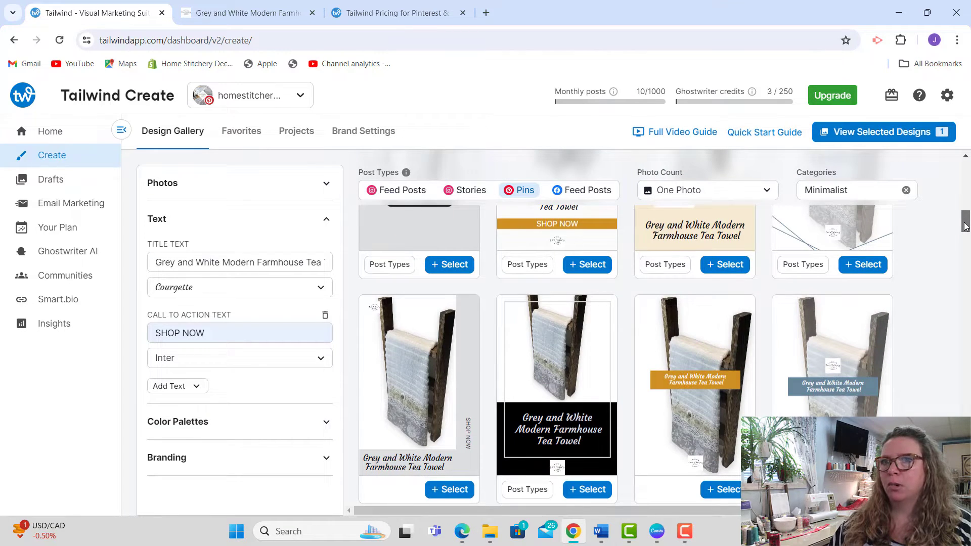
left_click(460, 494)
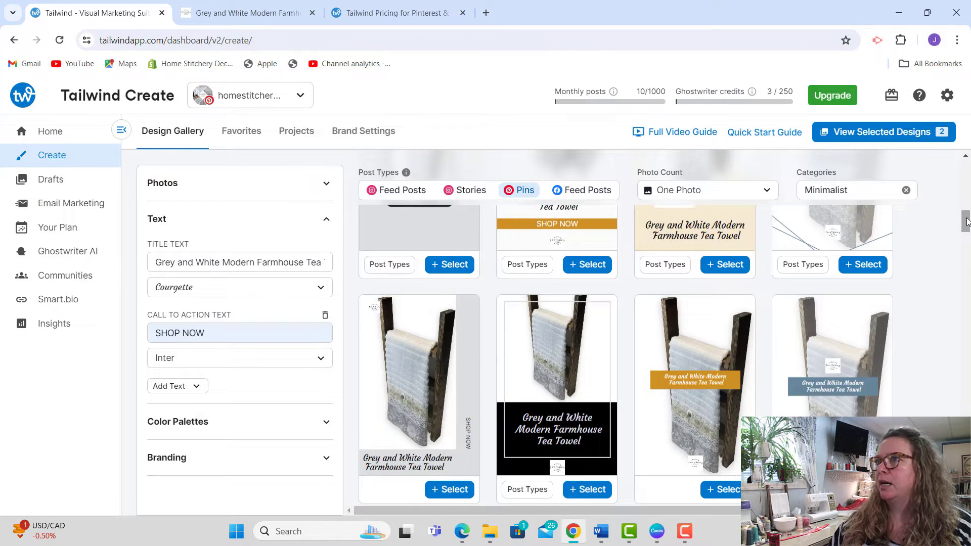
Step: Shuffle the colors of the gold brush-stroke pin design to blue-grey and add it to the selected designs
left_click_drag(965, 225, 965, 254)
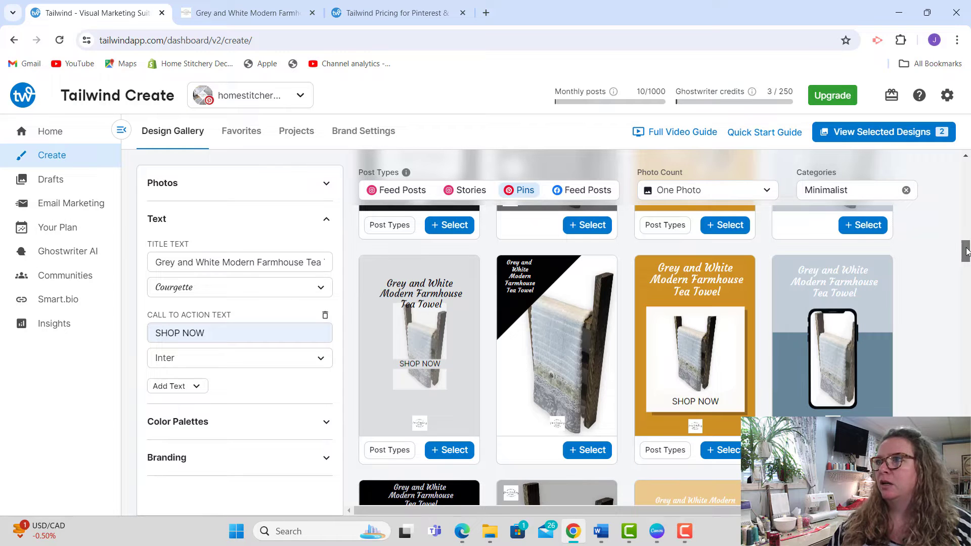
left_click_drag(966, 252, 966, 278)
scroll(967, 267, "down", 3)
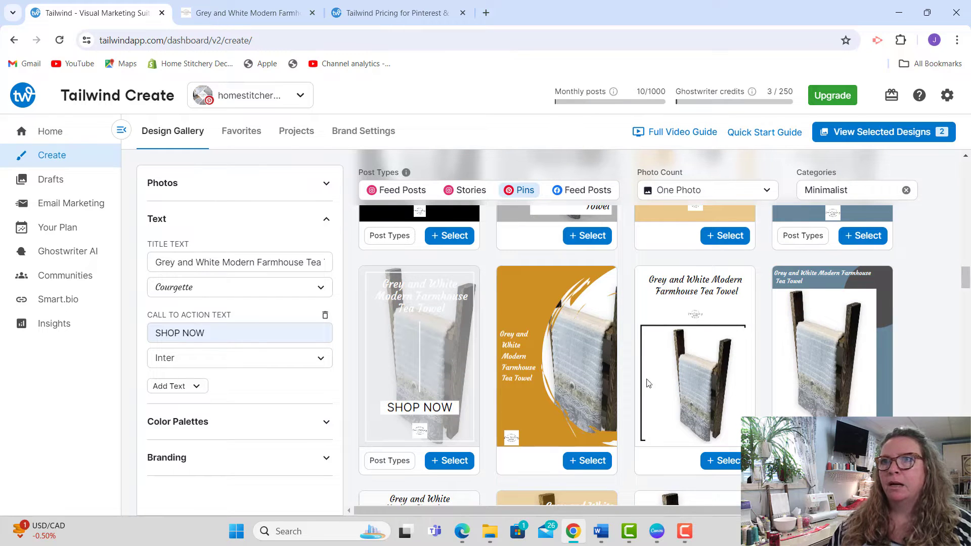
mouse_move(557, 426)
left_click(583, 436)
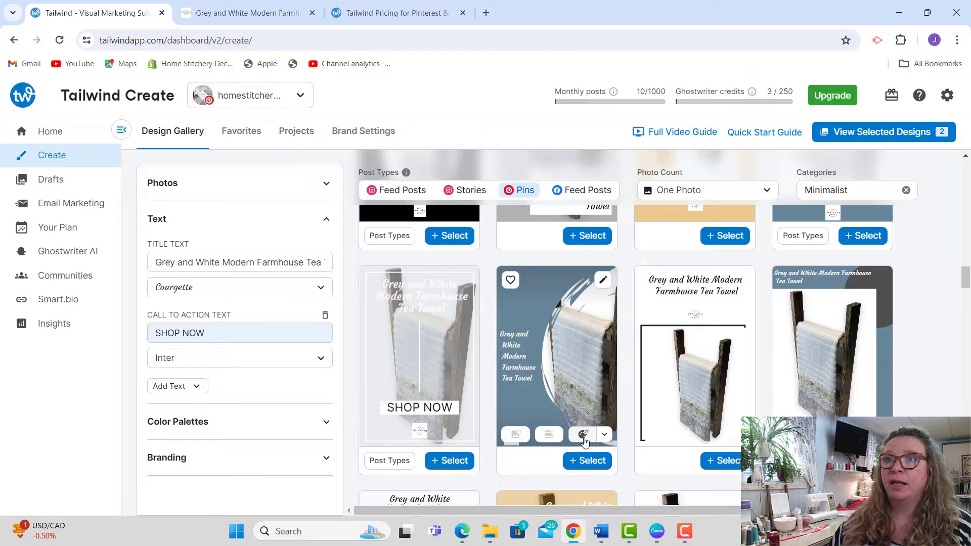
left_click(583, 438)
left_click(584, 438)
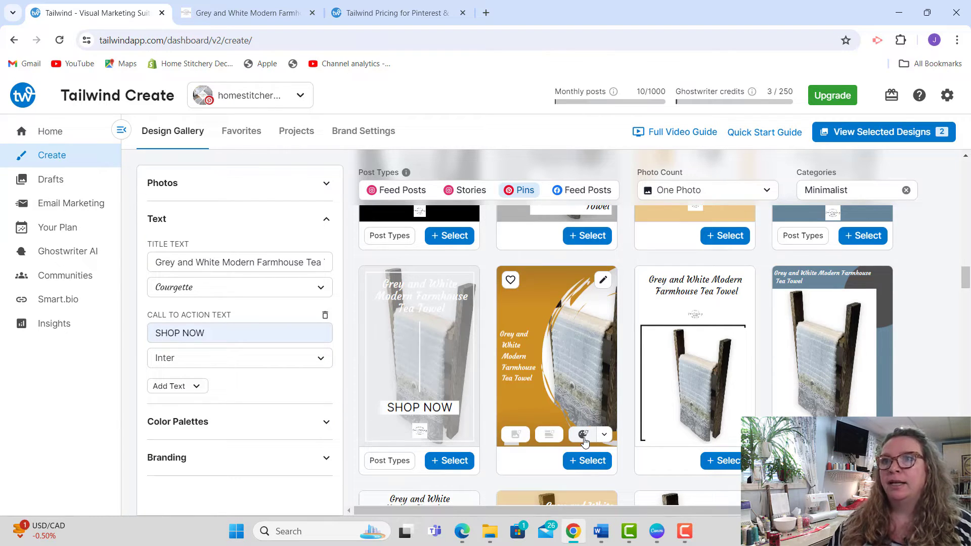
left_click(584, 437)
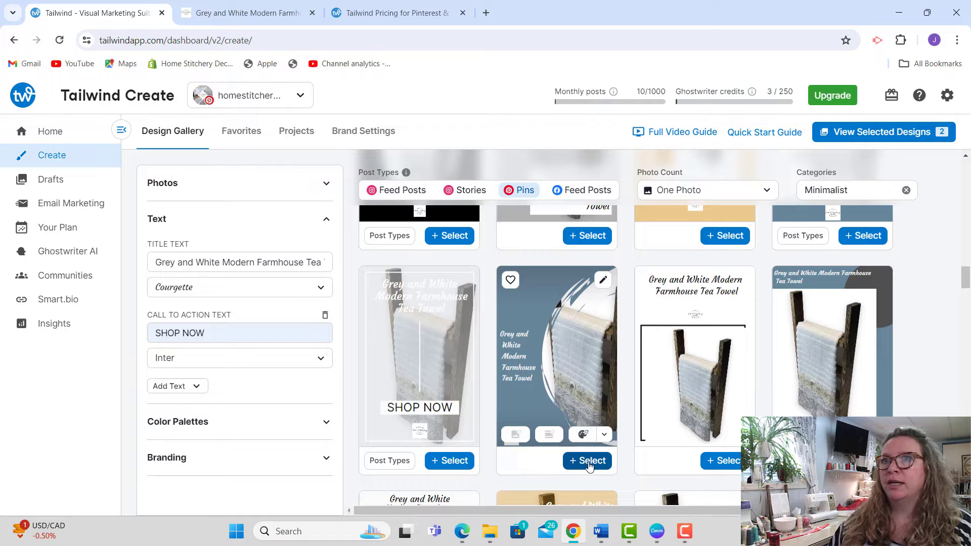
left_click(587, 461)
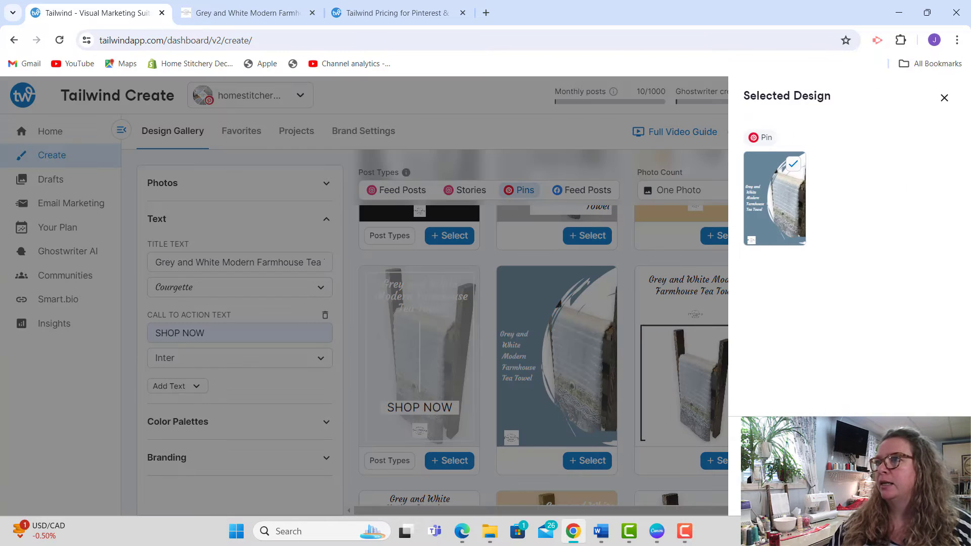
left_click(850, 448)
Step: Select the light pin design with the SHOP NOW hexagon, without adding any matching post types
left_click_drag(969, 287, 969, 308)
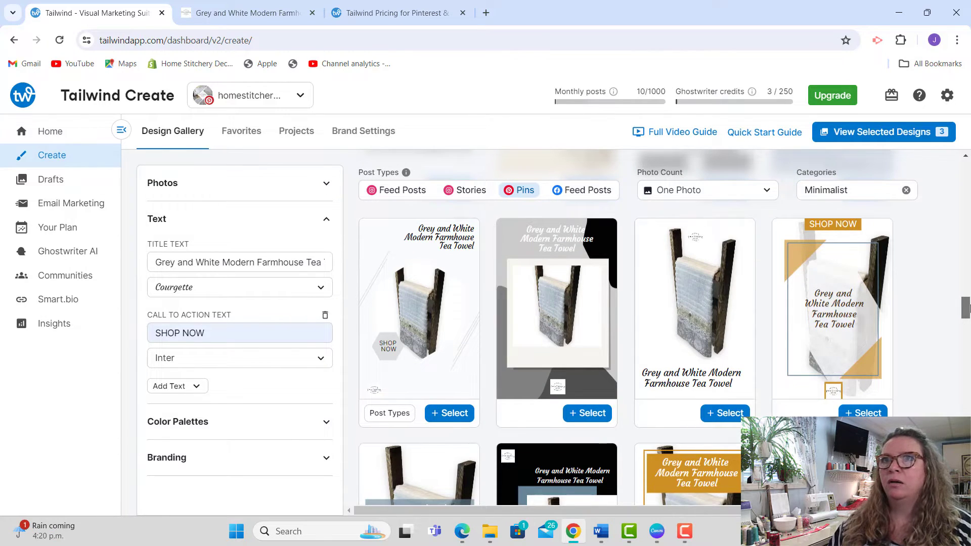
left_click(455, 414)
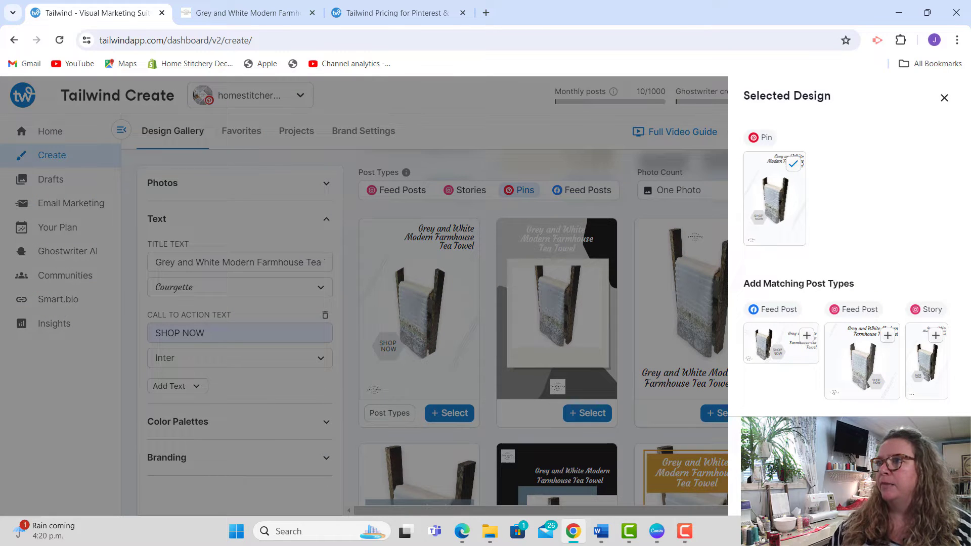
left_click(944, 98)
Step: Browse the pin designs and select the one with the black title box over the lower part of the towel photo
left_click_drag(966, 299, 967, 333)
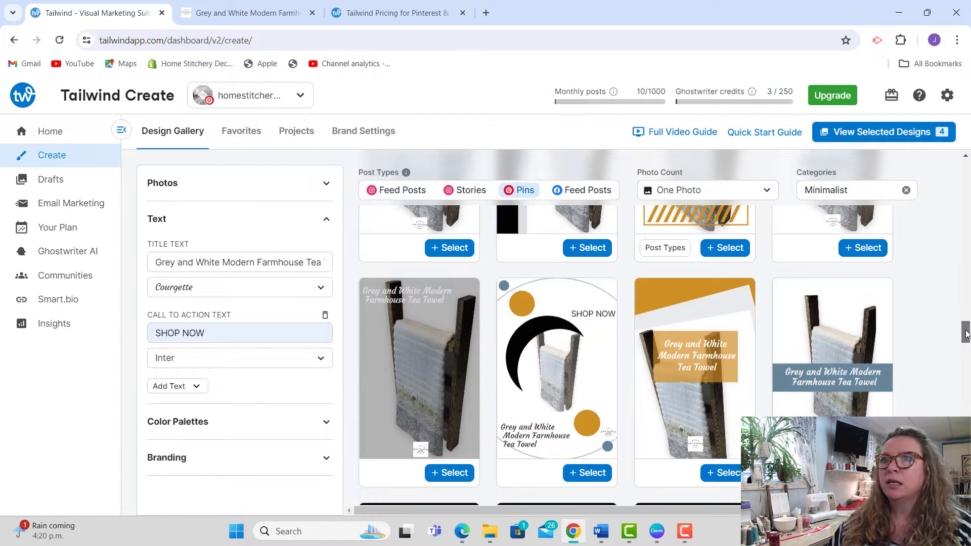
left_click_drag(966, 334, 967, 360)
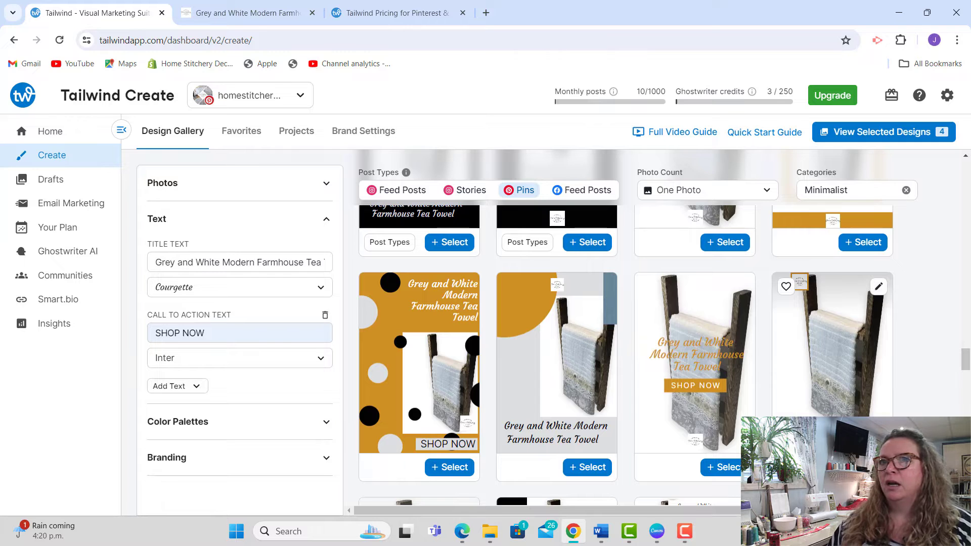
left_click_drag(965, 359, 965, 331)
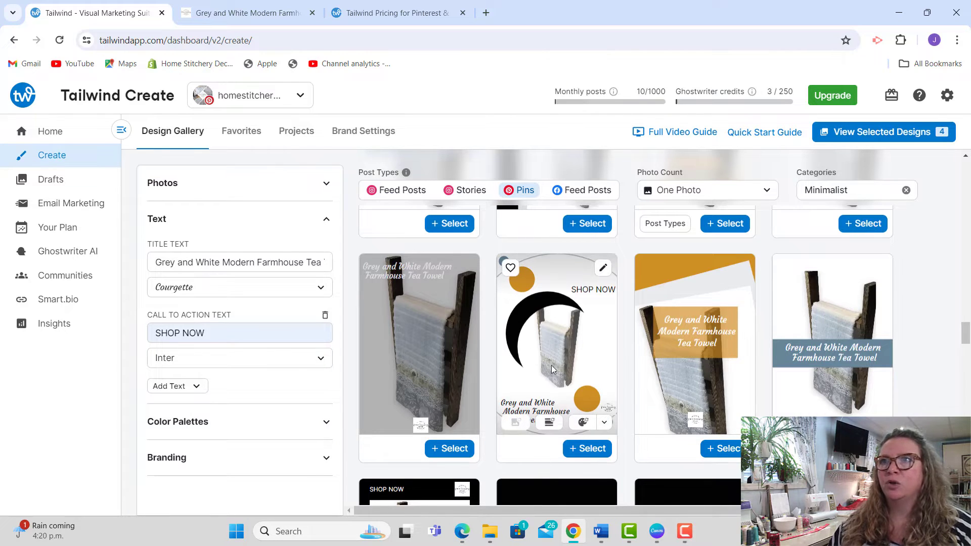
scroll(966, 374, "down", 6)
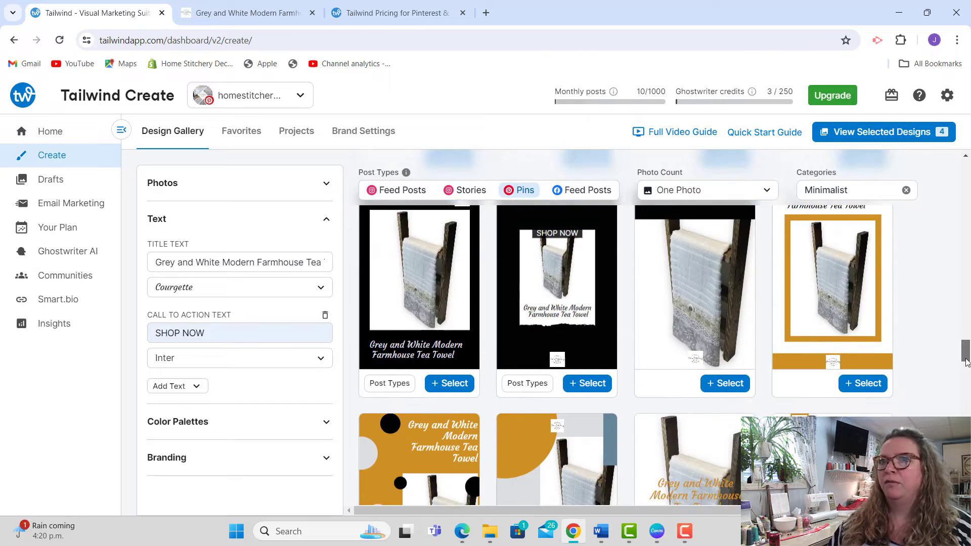
scroll(966, 375, "down", 10)
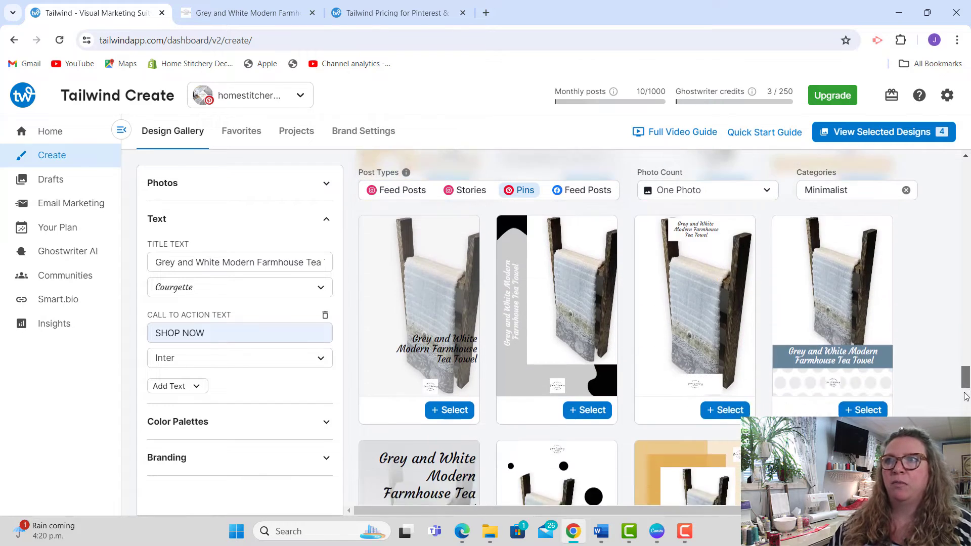
scroll(966, 397, "down", 5)
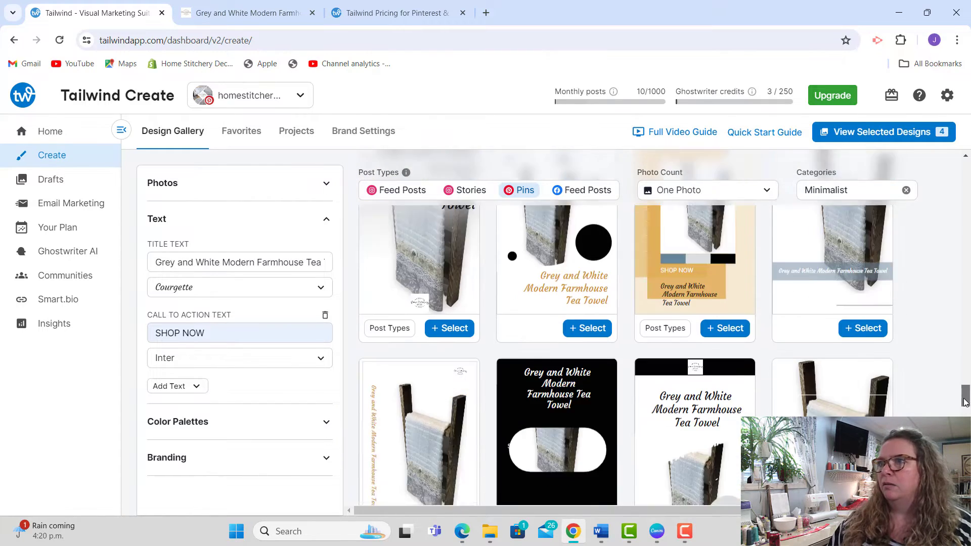
scroll(963, 411, "down", 4)
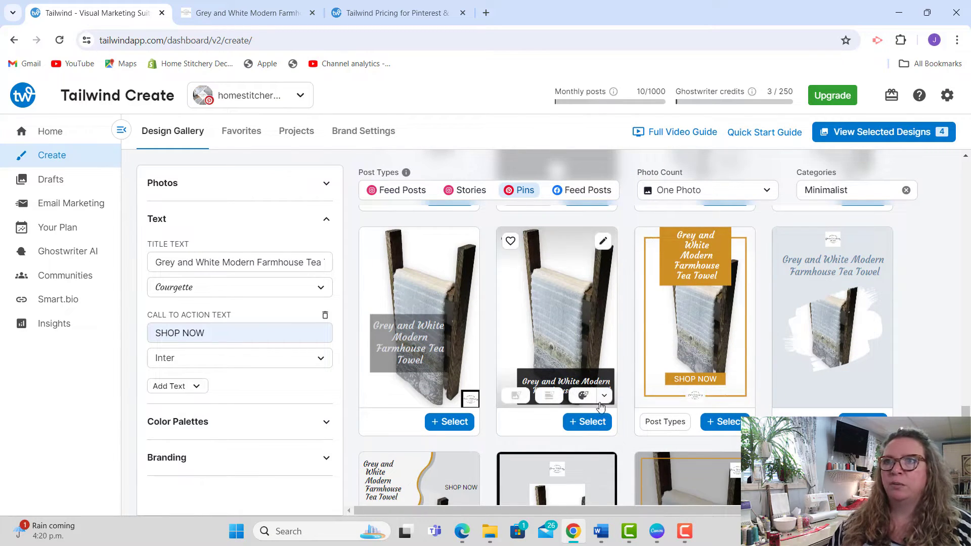
left_click(593, 424)
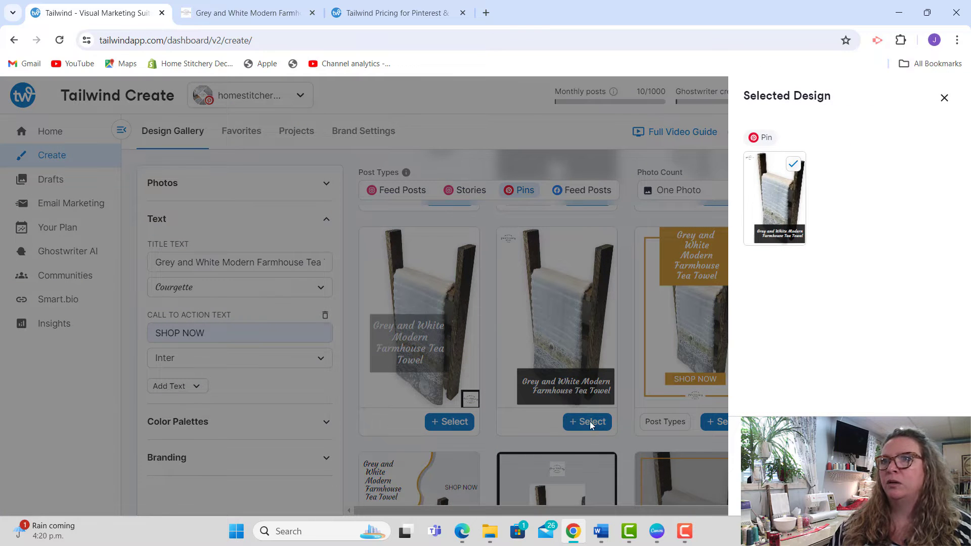
Step: Review the selected pin designs and send them on for editing with the preselected Pinterest account
left_click(850, 490)
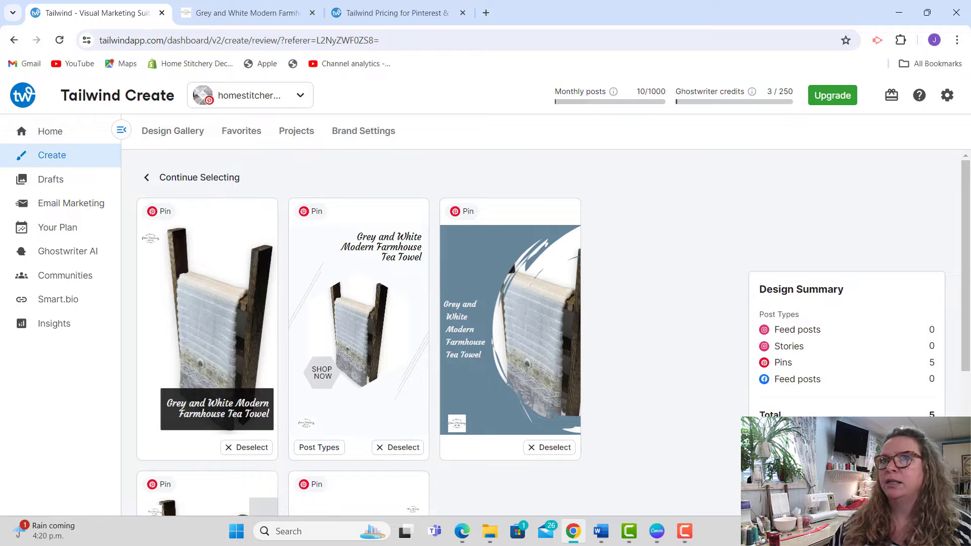
left_click_drag(966, 258, 966, 348)
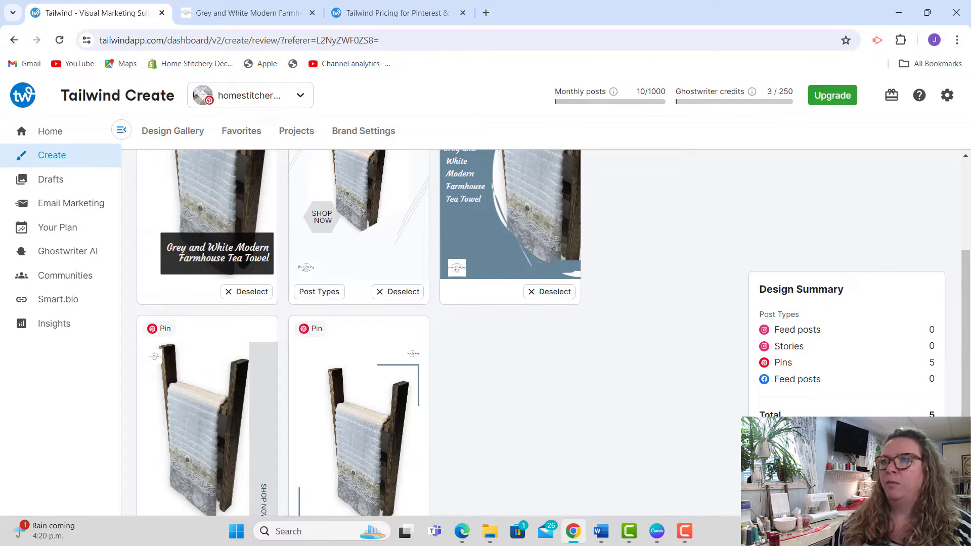
left_click(846, 447)
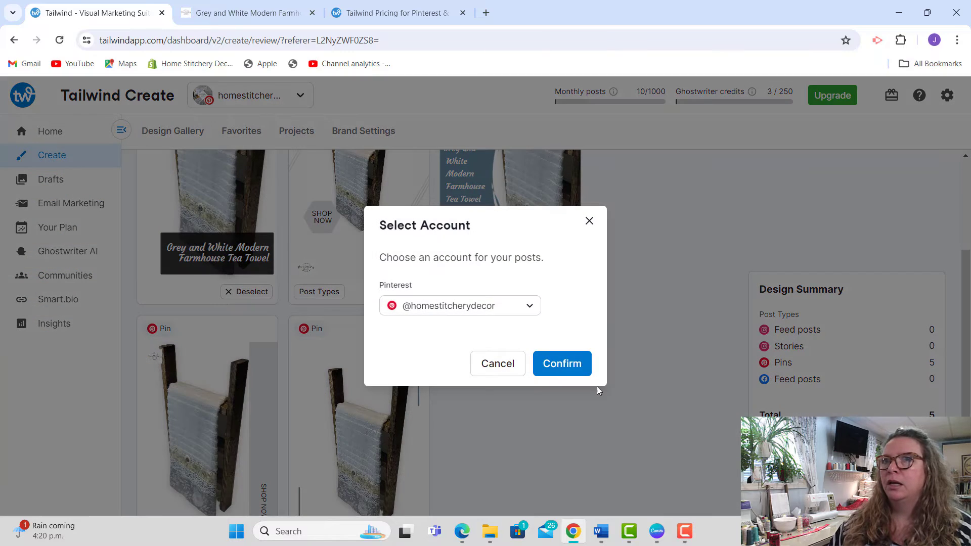
left_click(562, 365)
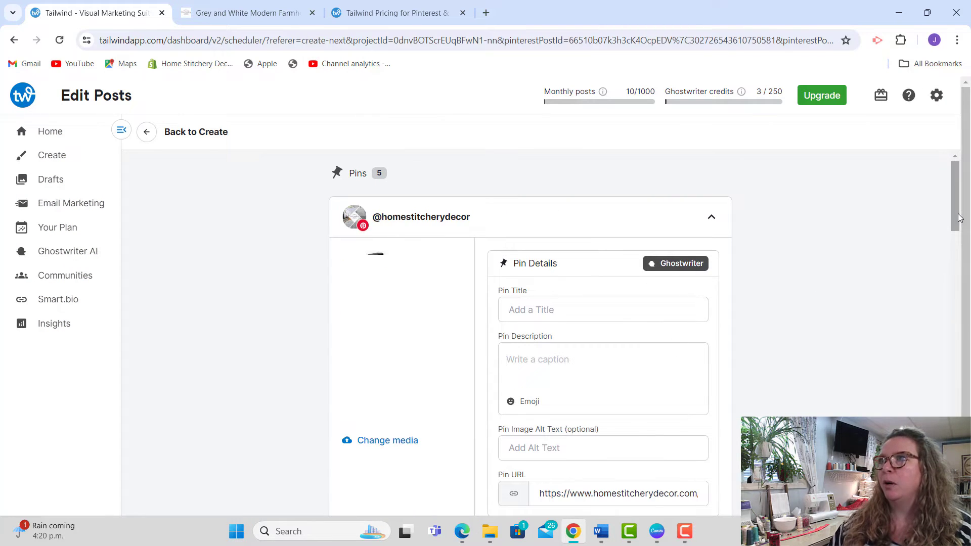
Step: Open Ghostwriter for the first pin and set the post subject to "A featured product"
scroll(957, 218, "down", 1)
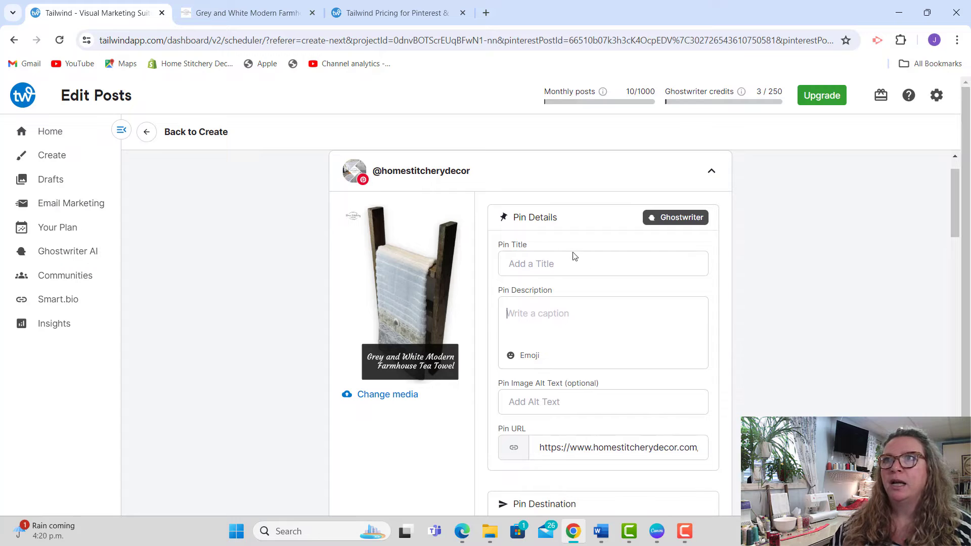
left_click_drag(952, 260, 943, 172)
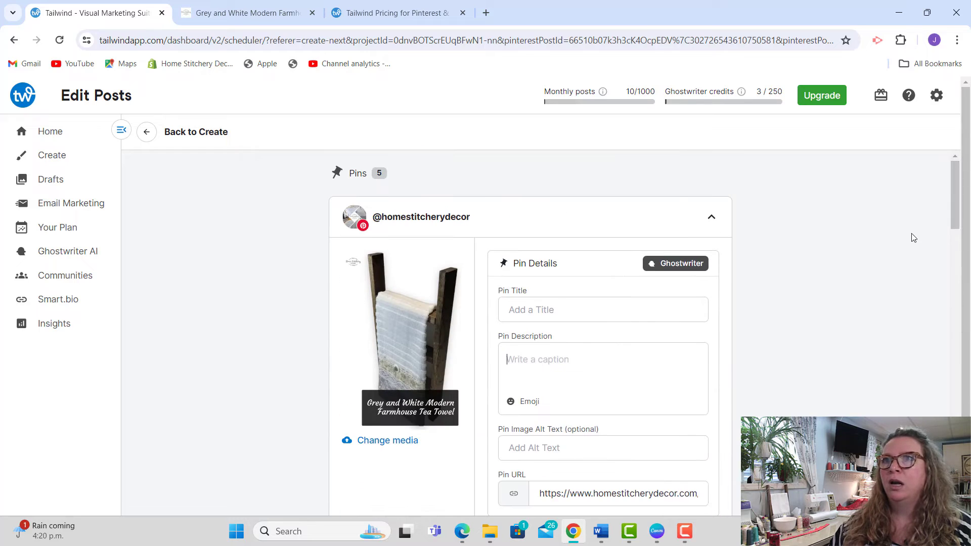
left_click(681, 268)
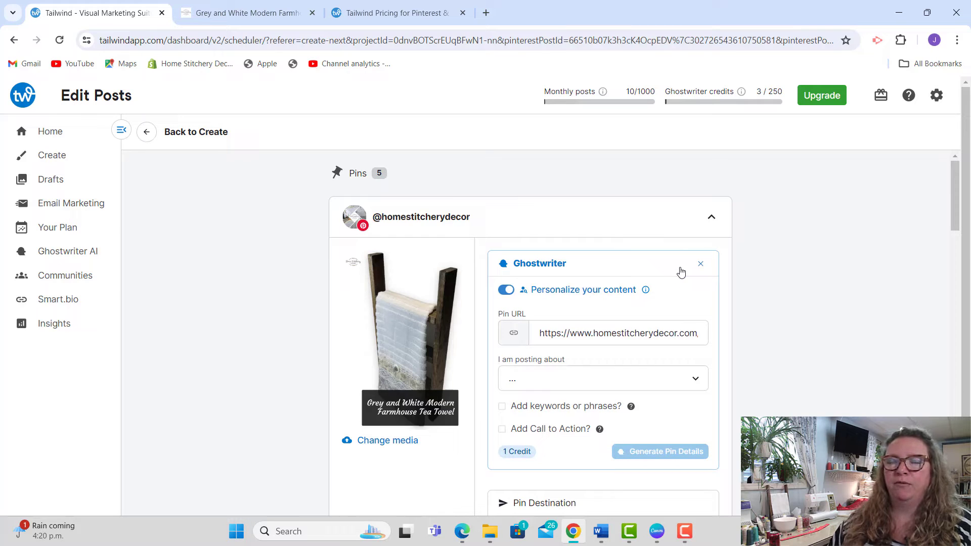
left_click(590, 383)
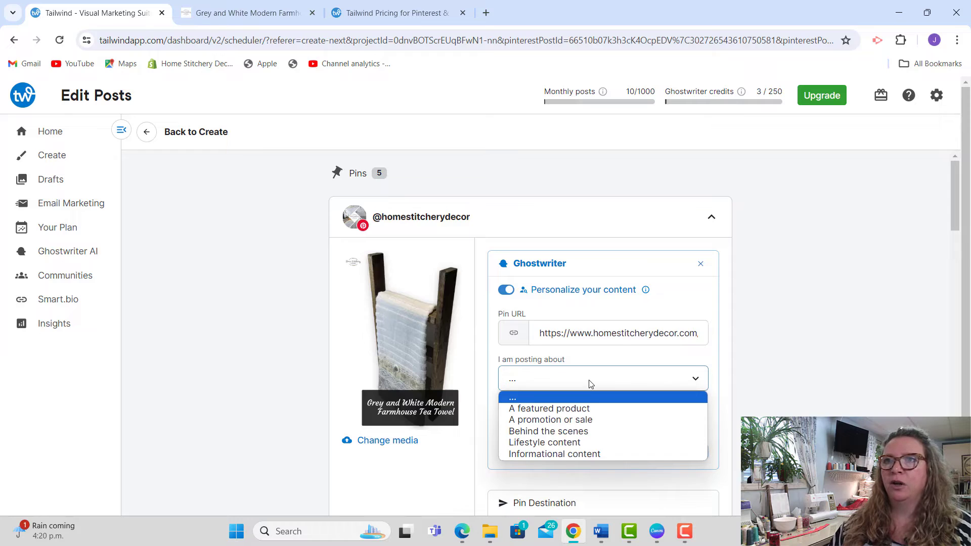
left_click(589, 410)
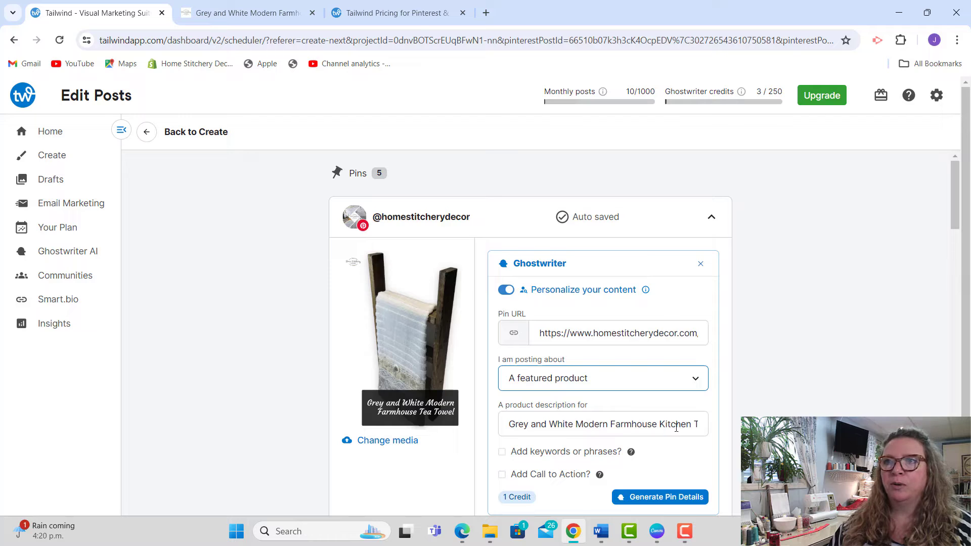
Step: Enable keywords for the Ghostwriter text and add the phrase "handmade in canada"
left_click(578, 451)
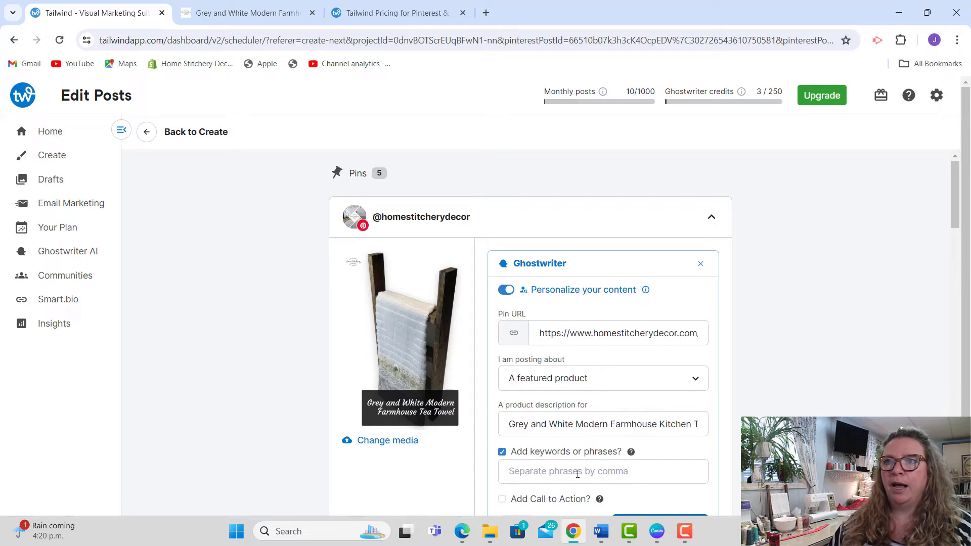
left_click(577, 473)
type("handmade in cana")
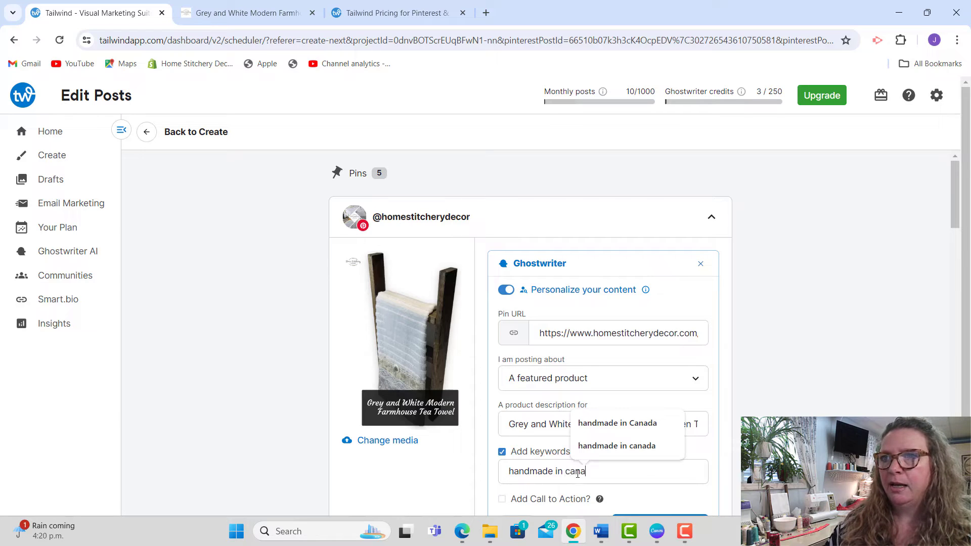
type("da")
key("Return")
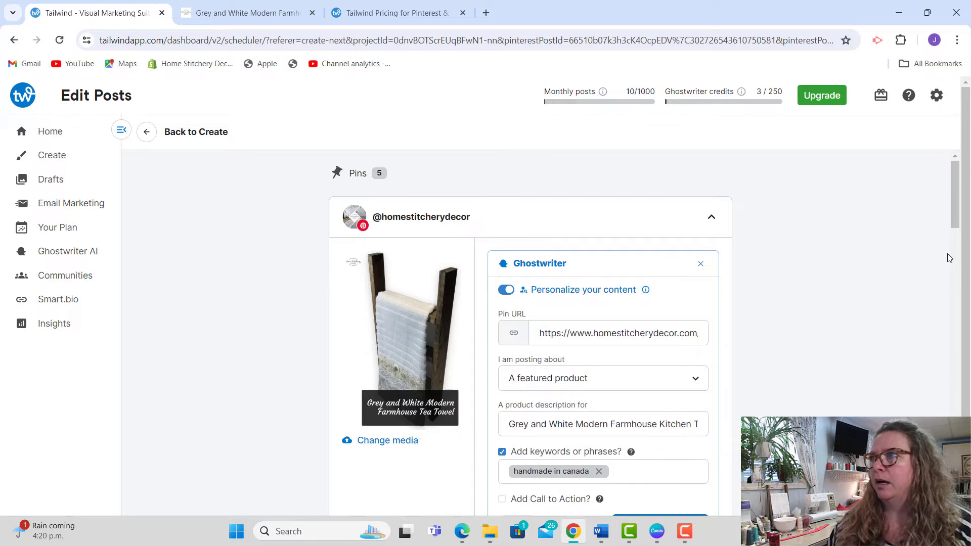
Step: Add the call to action "Check out all our mix and match decor" and generate the pin details
scroll(955, 231, "down", 2)
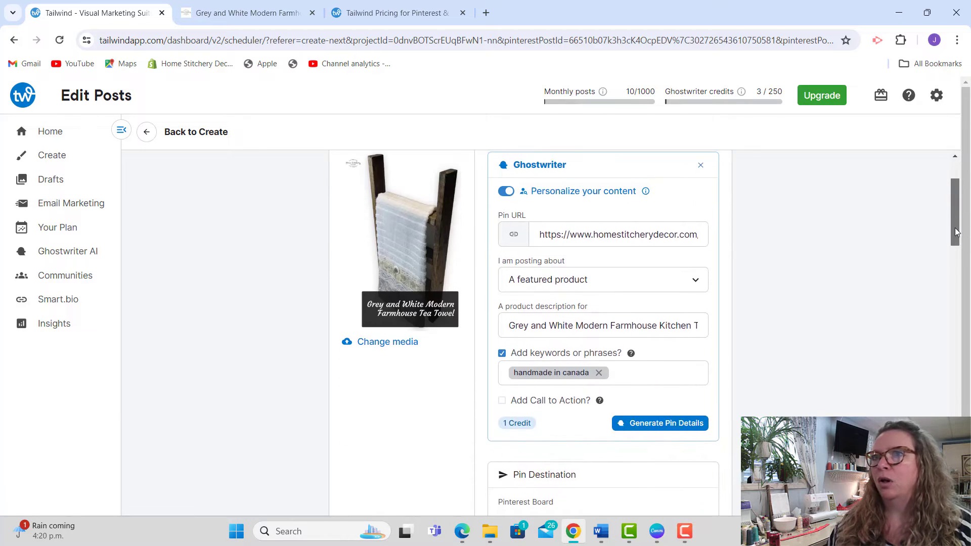
left_click(574, 401)
left_click(562, 421)
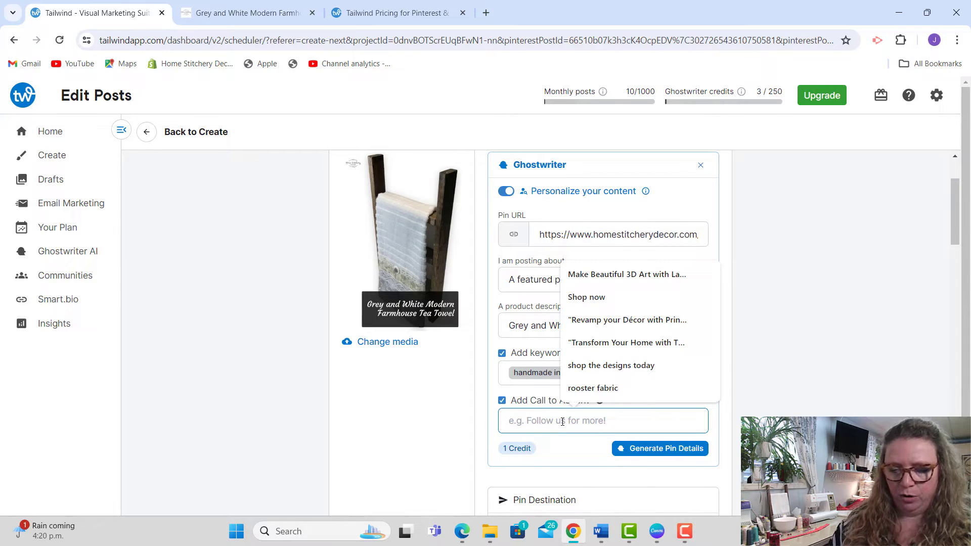
type("Check out all our mix and match decor")
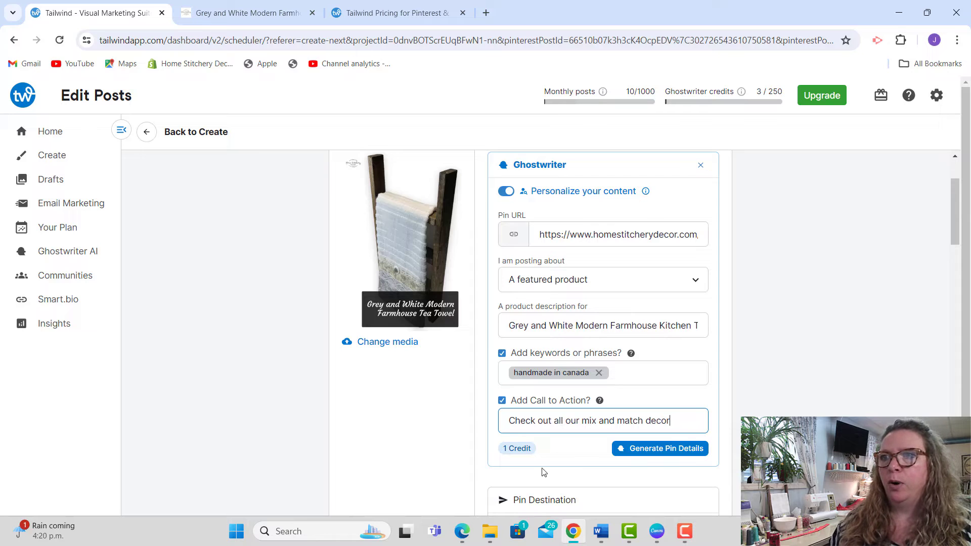
left_click(667, 450)
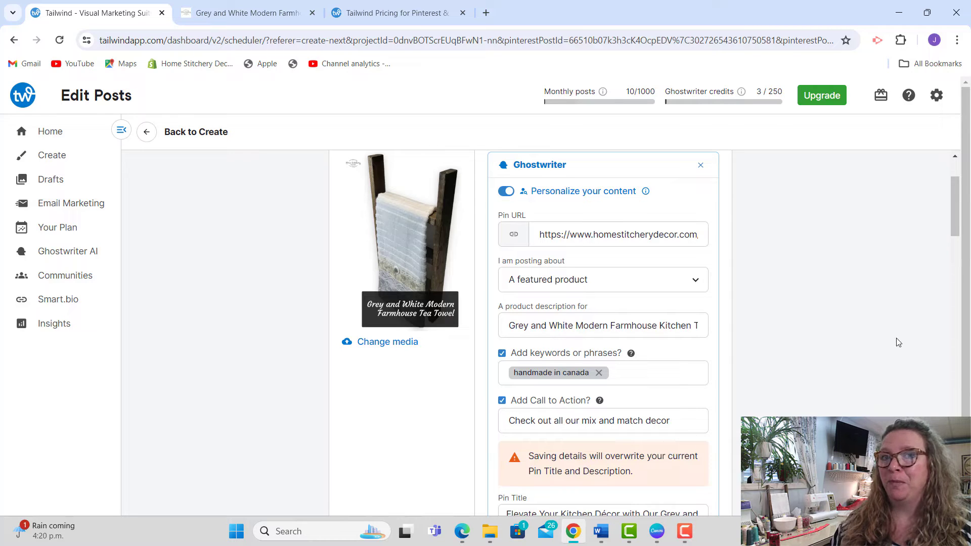
Step: Read the first generated pin description and delete the word "set" from "this towel set"
left_click_drag(952, 219, 953, 226)
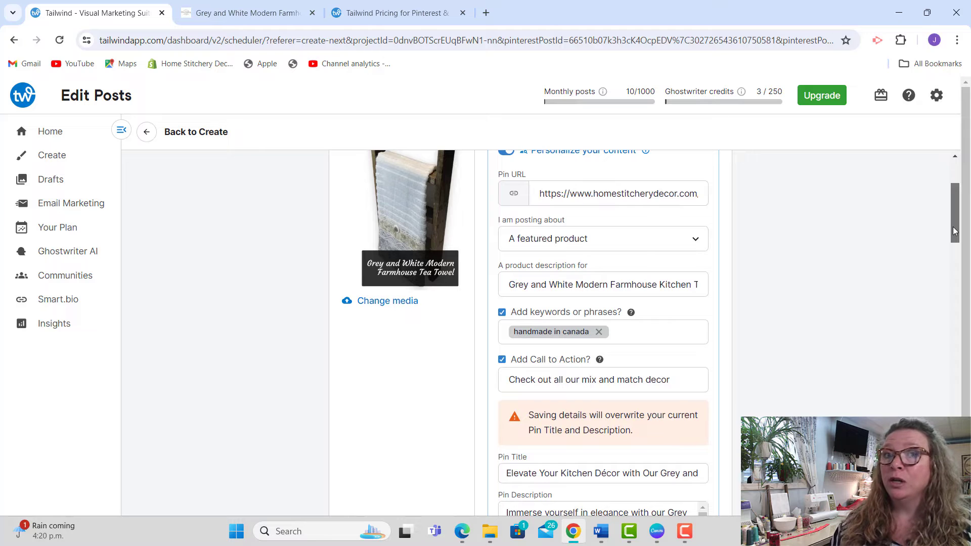
left_click_drag(954, 232, 954, 258)
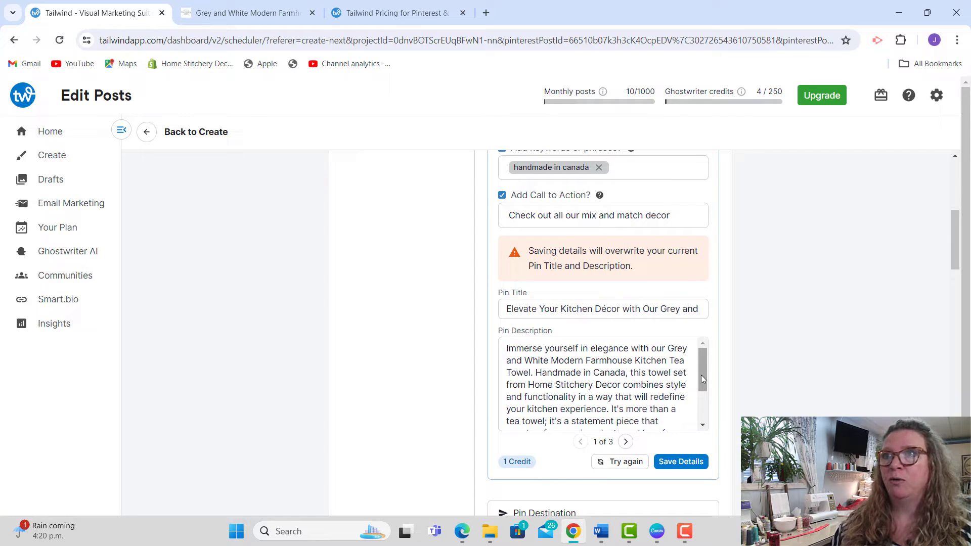
mouse_move(950, 244)
left_mouse_down()
mouse_move(959, 213)
mouse_move(961, 256)
left_mouse_up()
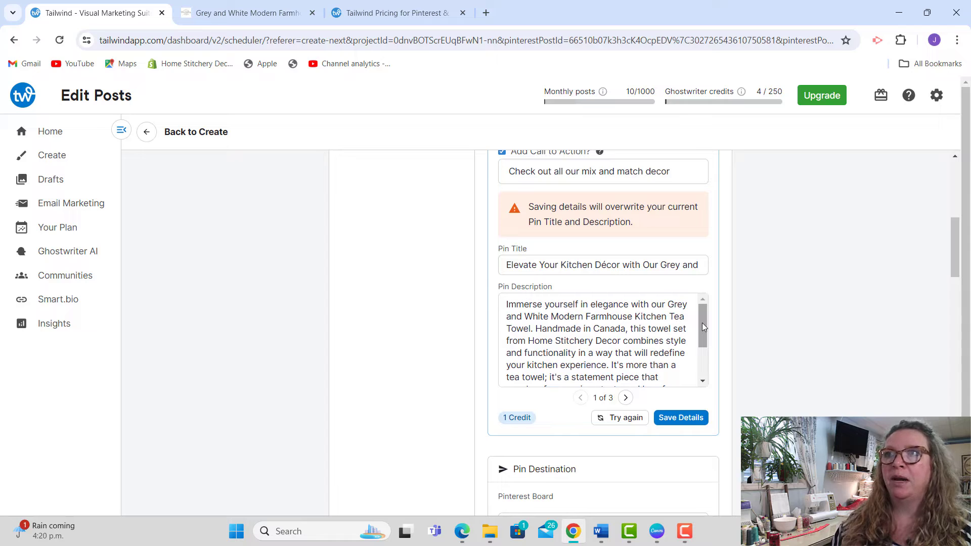
left_click(686, 328)
key("Delete")
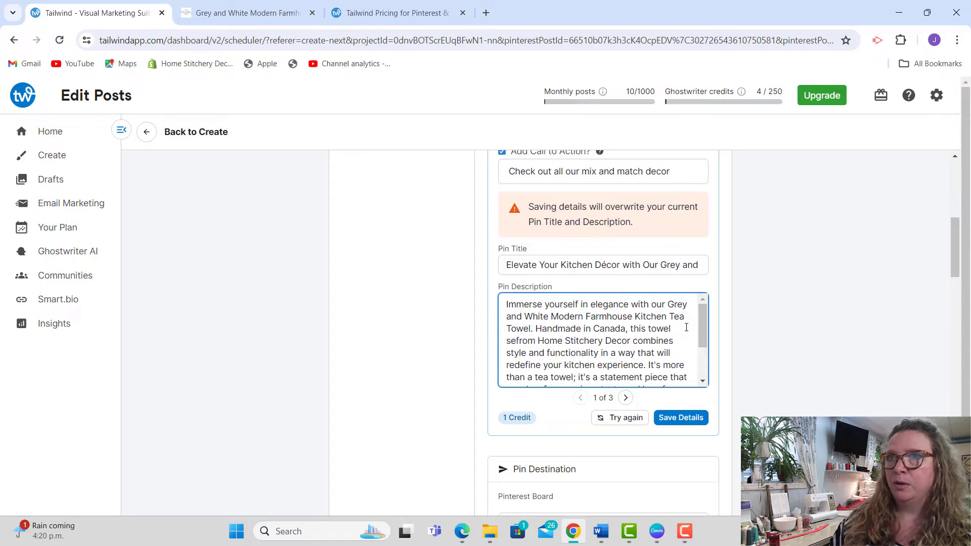
key("BackSpace")
key("BackSpace")
key("BackSpace")
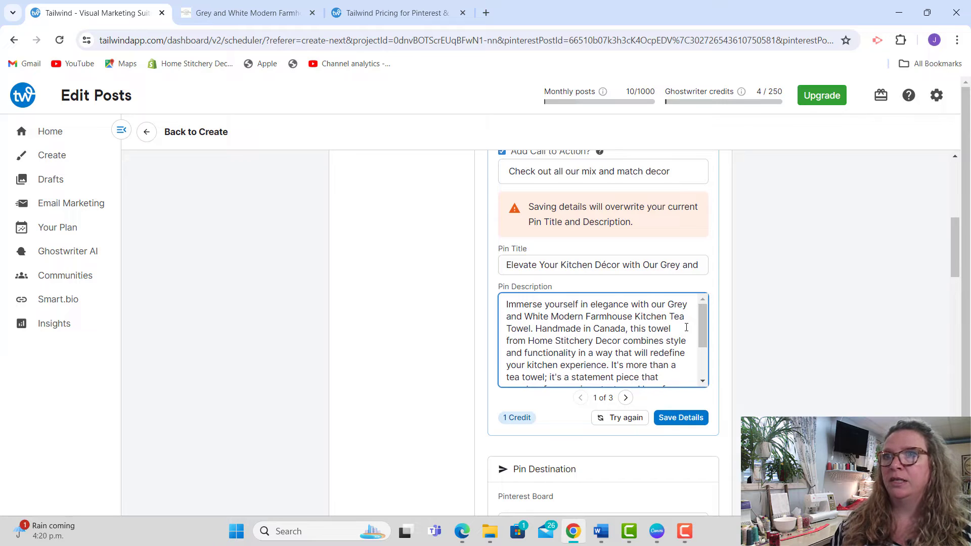
Step: Read the rest of the first generated pin description, and compare it with the second and third suggestions
left_click_drag(705, 321, 704, 349)
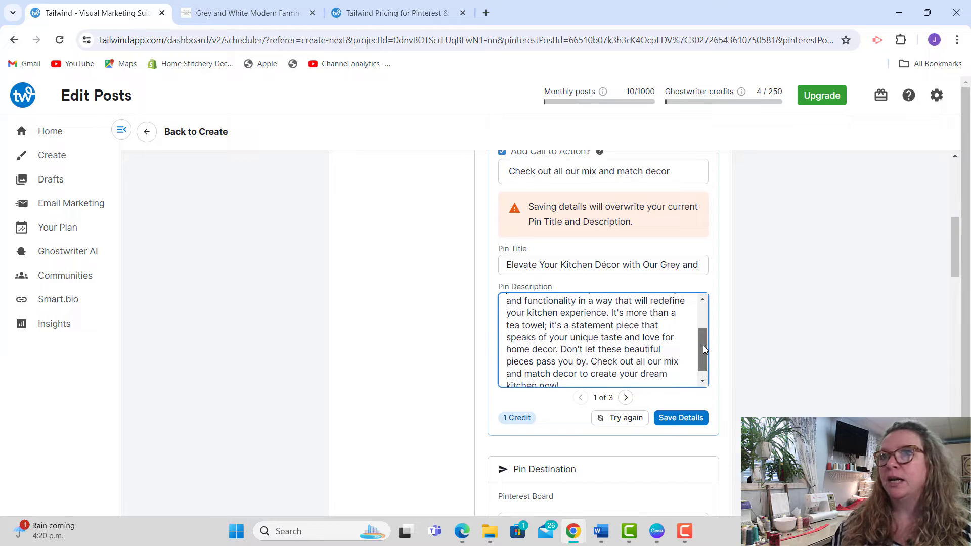
left_click_drag(703, 345, 702, 351)
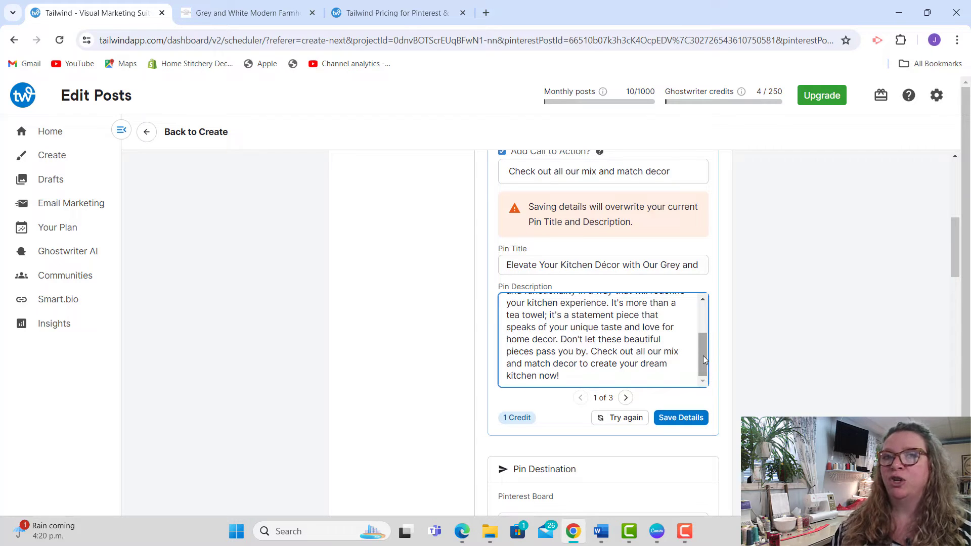
left_click(627, 399)
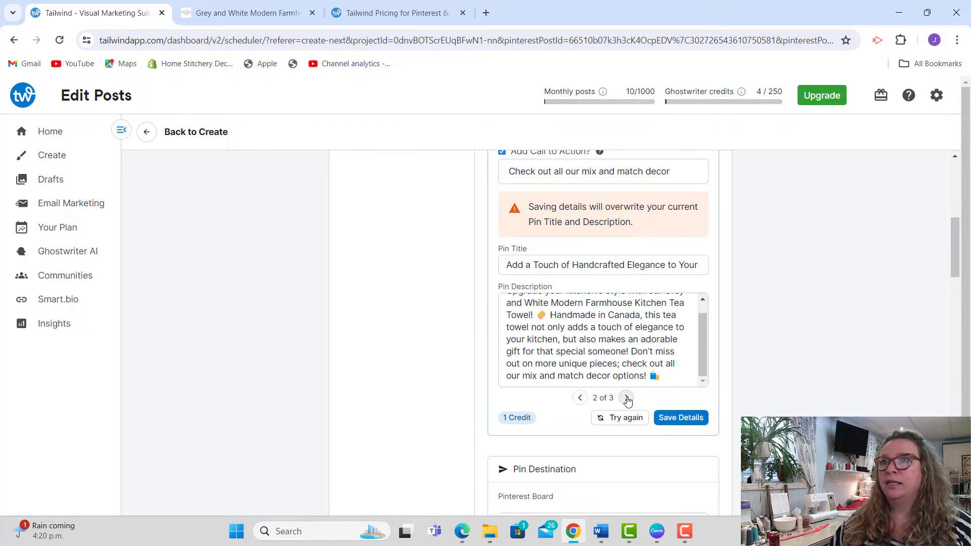
scroll(702, 356, "up", 1)
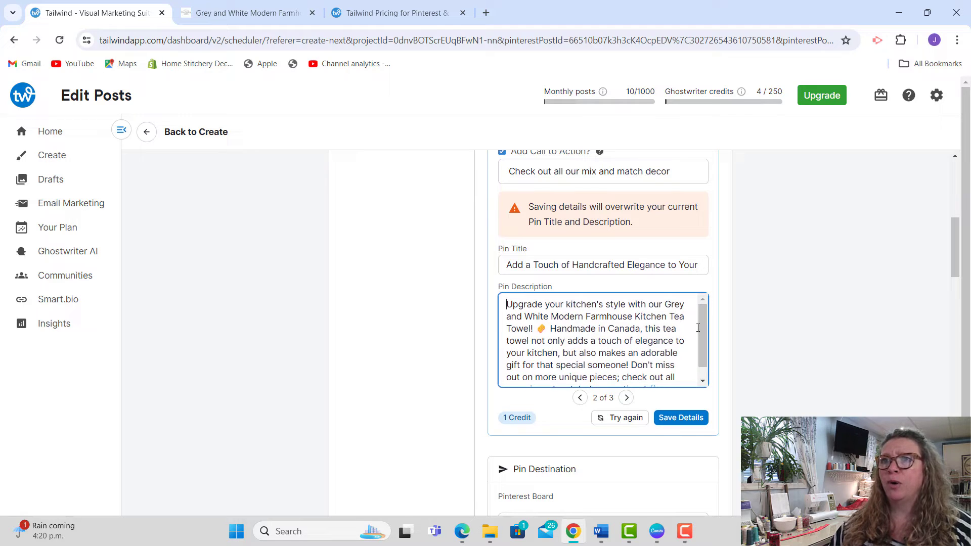
left_click_drag(700, 336, 701, 342)
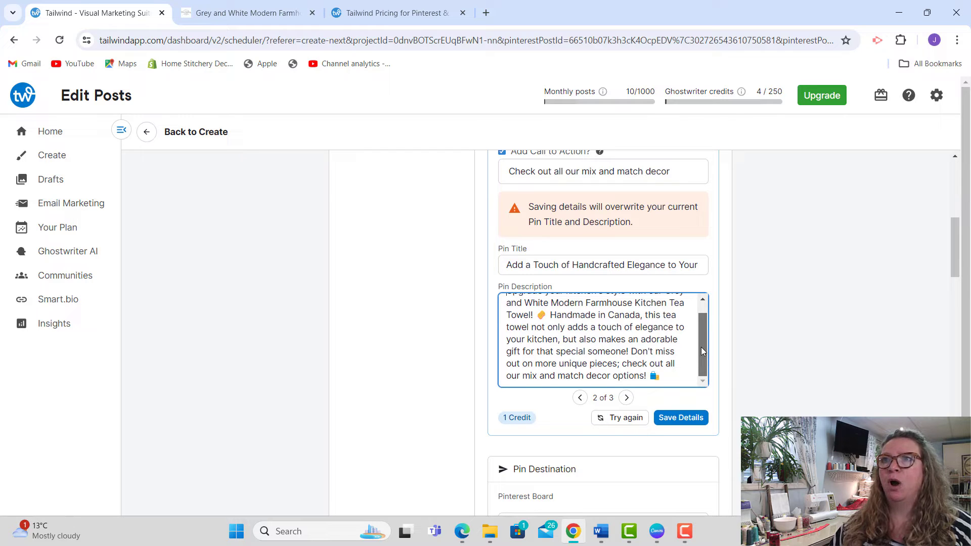
left_click(626, 398)
left_click_drag(699, 356, 700, 333)
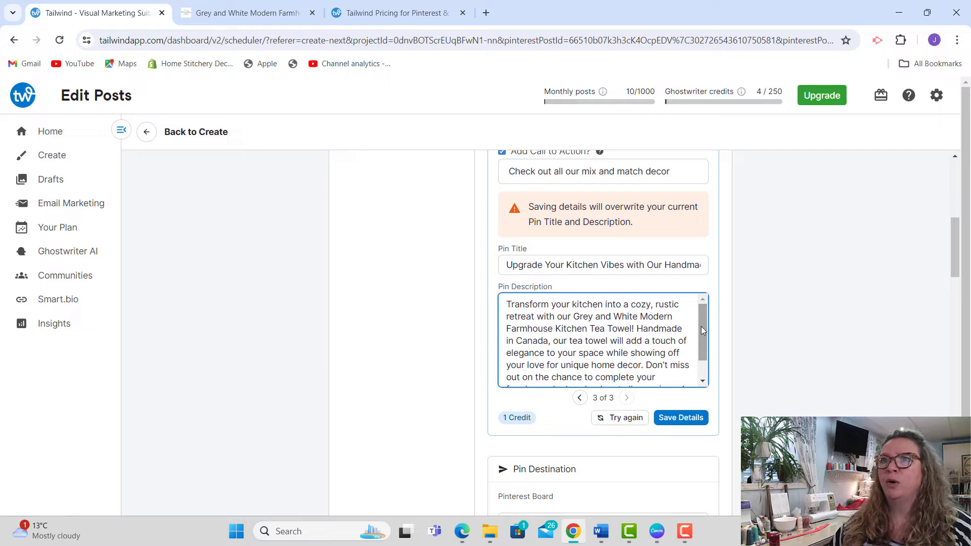
left_click_drag(701, 327, 702, 332)
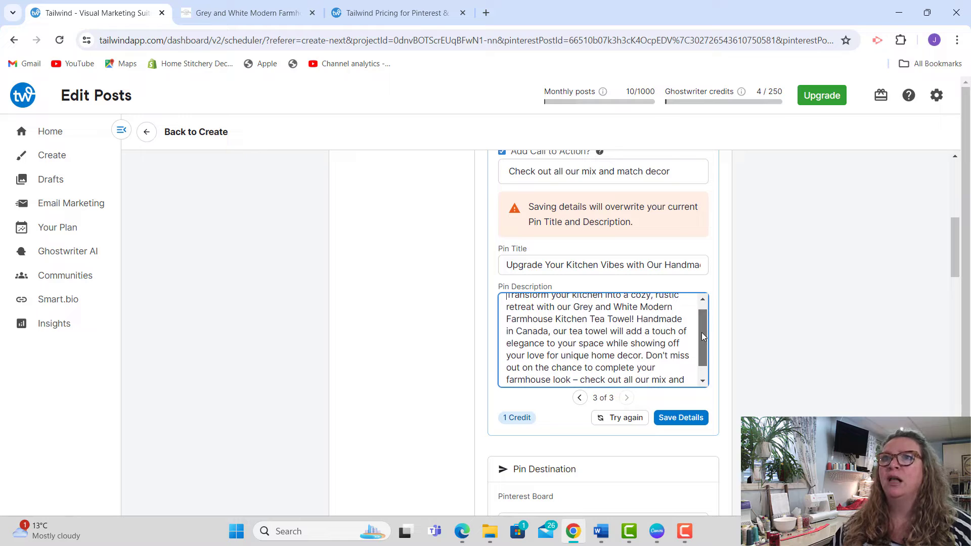
left_click_drag(702, 332, 701, 344)
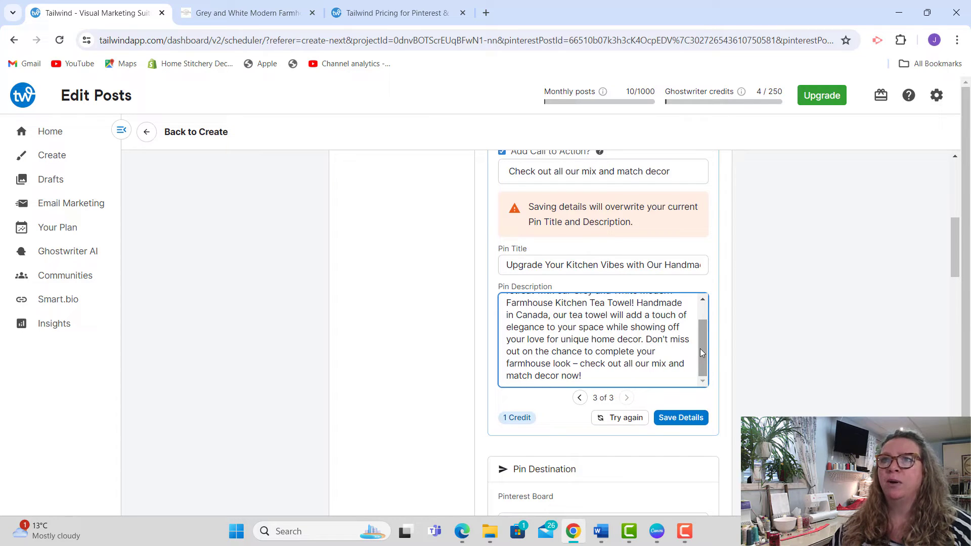
Step: Delete ", rustic" from "cozy, rustic retreat" in the third suggested description and save the details to the pin
left_click_drag(700, 352, 697, 323)
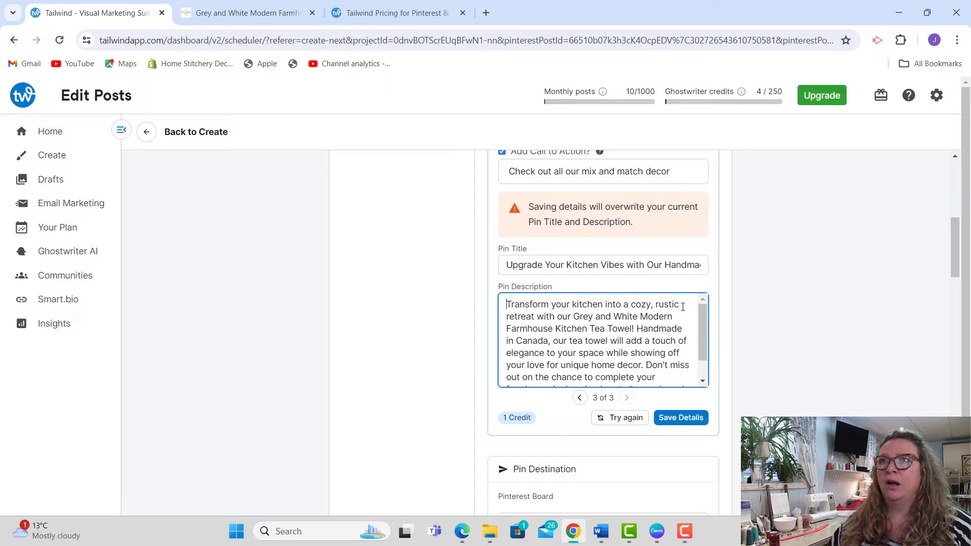
left_click(683, 307)
key("BackSpace")
key("BackSpace")
key("BackSpace")
key("BackSpace")
key("BackSpace")
key("BackSpace")
key("BackSpace")
key("BackSpace")
key("BackSpace")
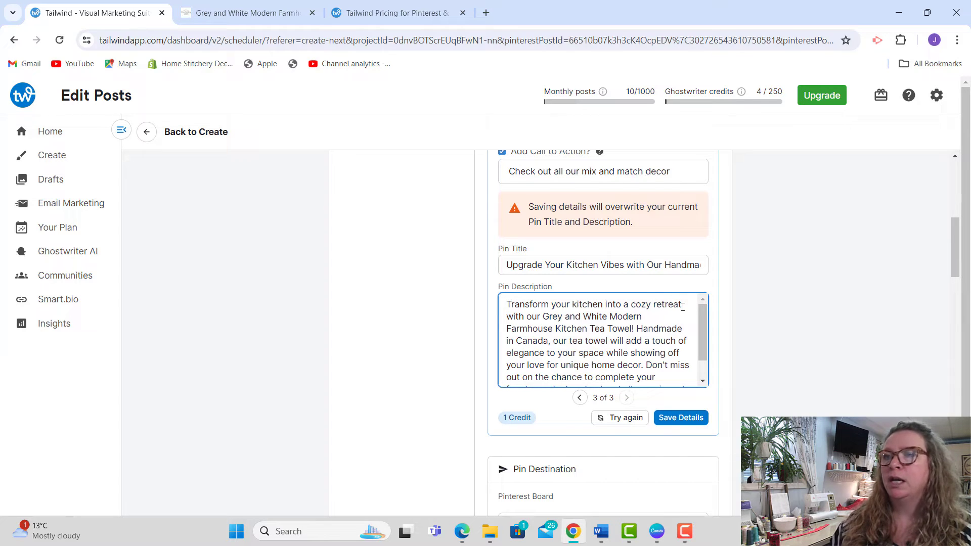
left_click(680, 418)
Step: Copy the full text of the saved pin description
scroll(953, 233, "up", 6)
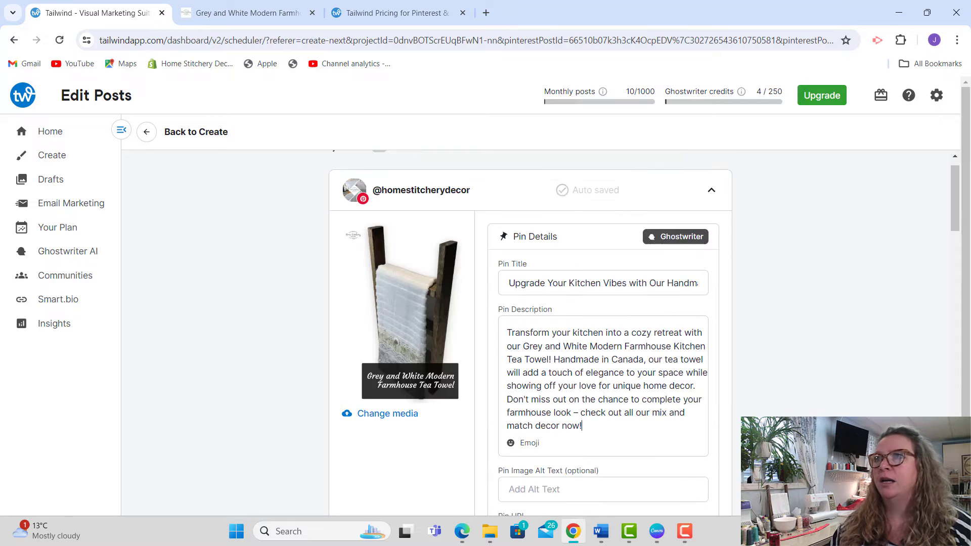
left_click_drag(953, 233, 953, 252)
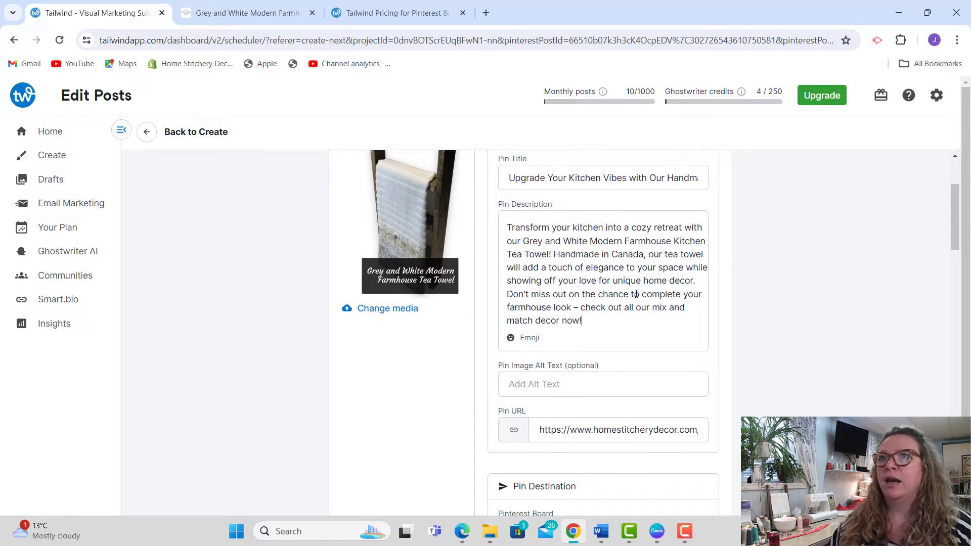
left_click_drag(606, 317, 475, 231)
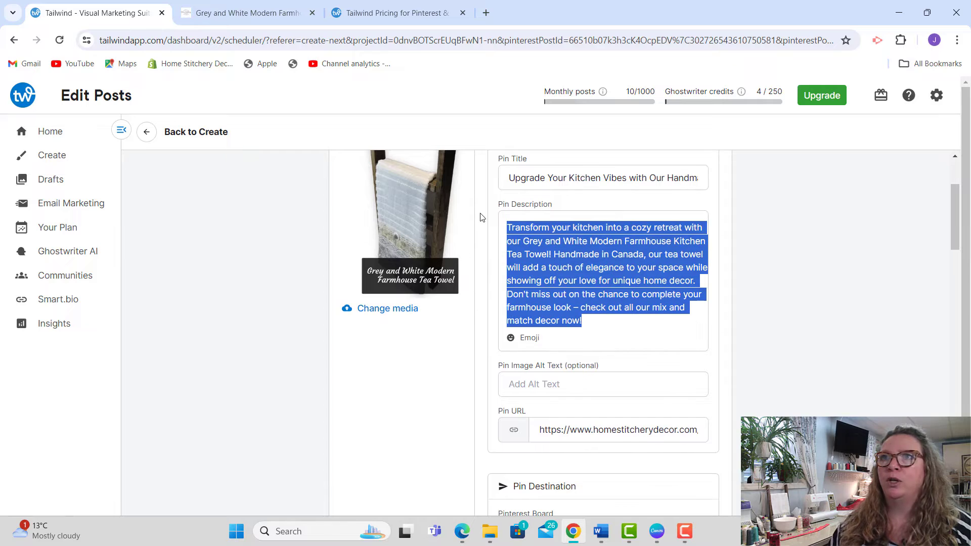
right_click(551, 251)
left_click(592, 329)
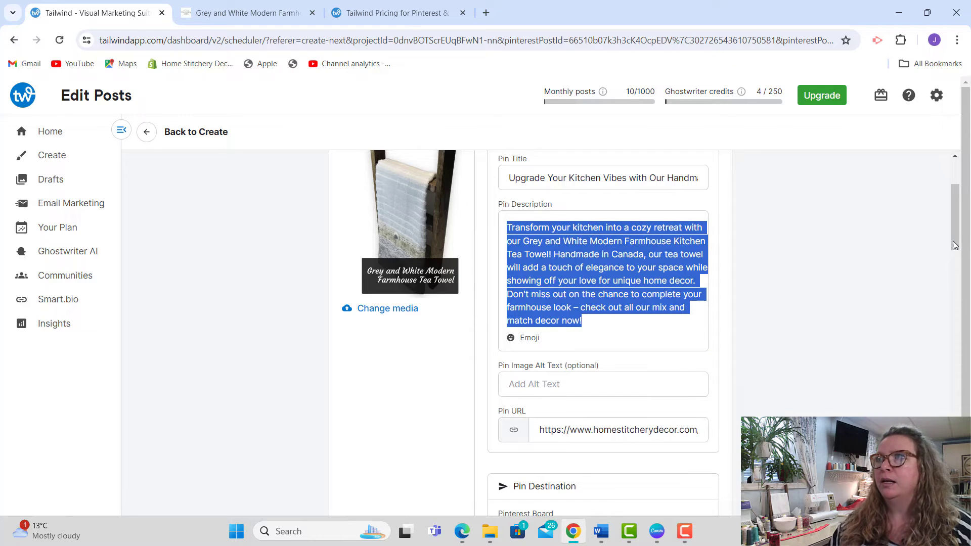
Step: Enable cross-posting to the Home Stitchery Decor Facebook page with the copied pin description as its post description, and save the changes
left_click_drag(955, 224, 955, 266)
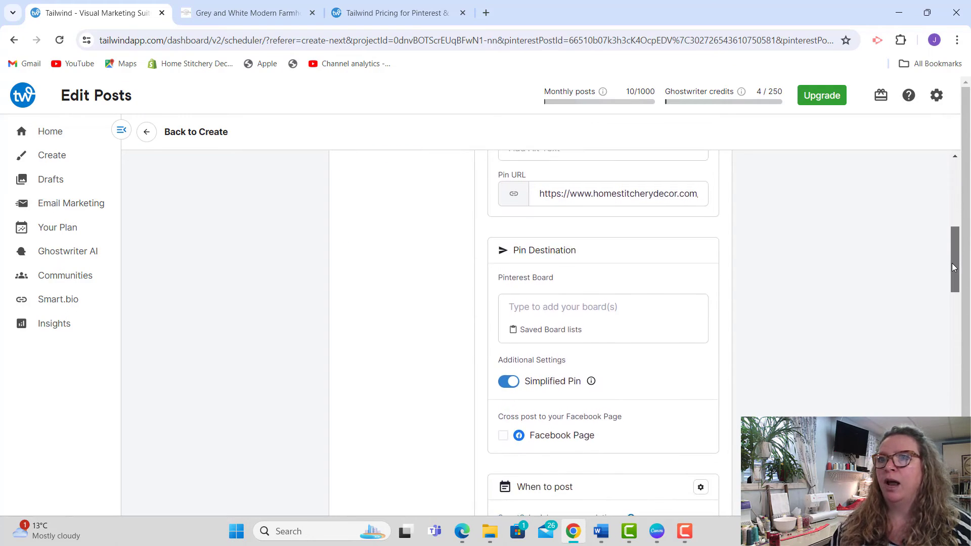
left_click(503, 437)
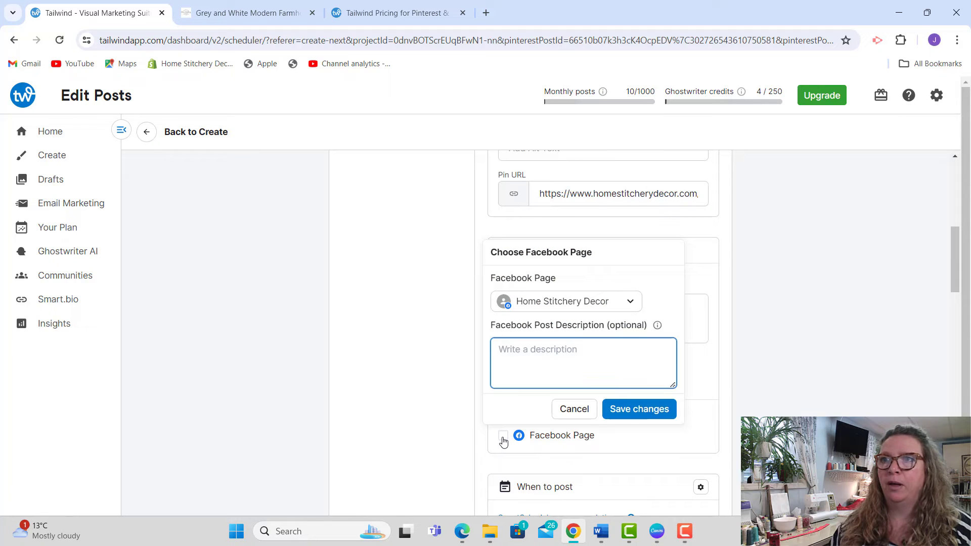
right_click(515, 353)
left_click(550, 222)
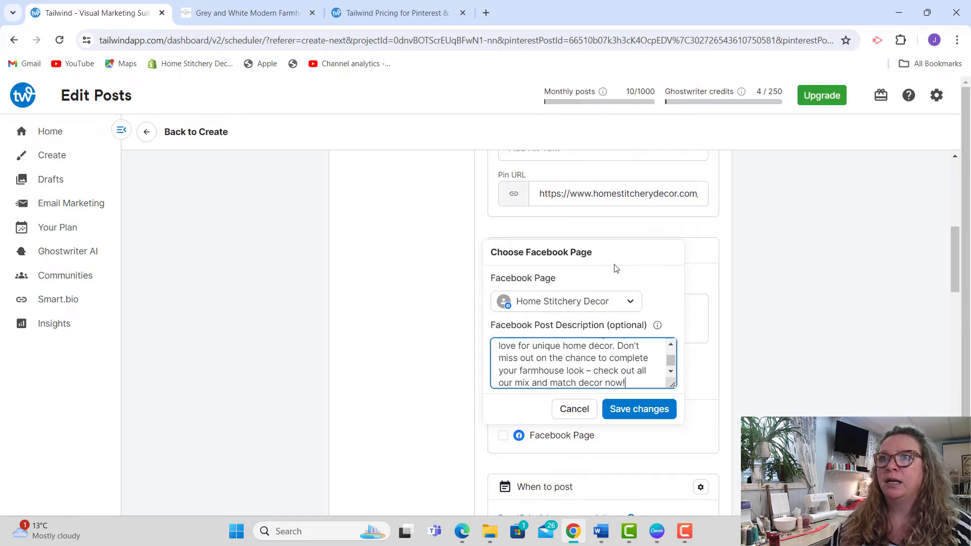
left_click(630, 413)
Step: Set the pin image alt text to "Grey and White Handmade Kitchen Tea Towel"
left_click_drag(959, 286, 959, 246)
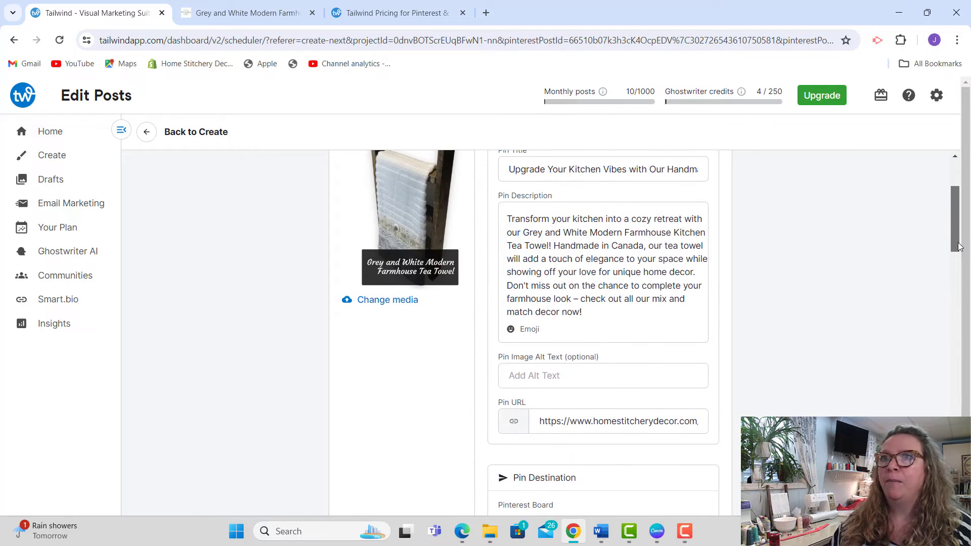
left_click(571, 376)
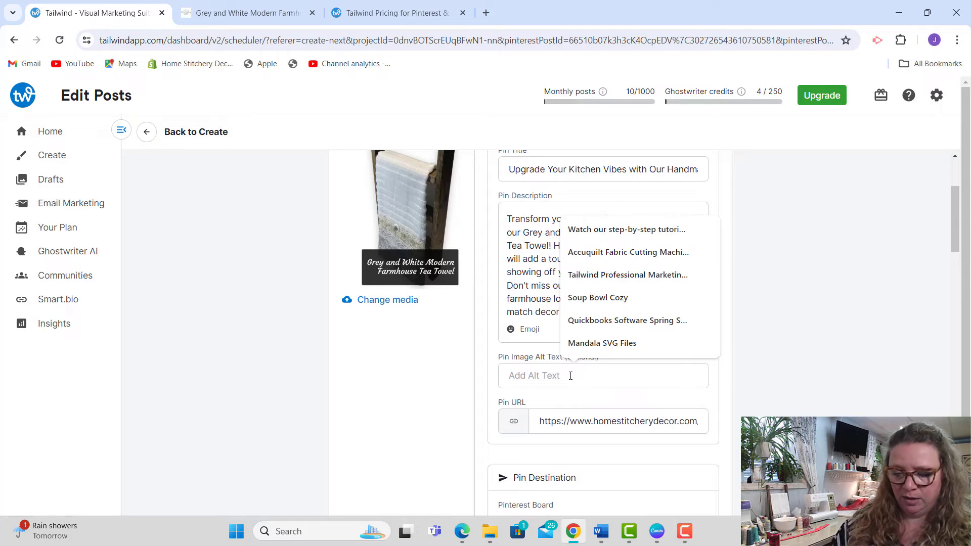
type("Grey and")
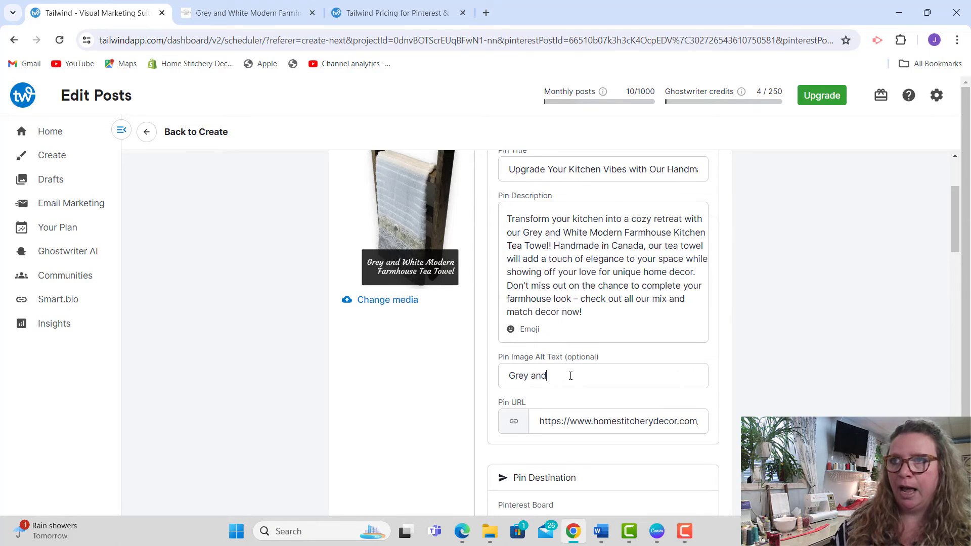
type(" White H")
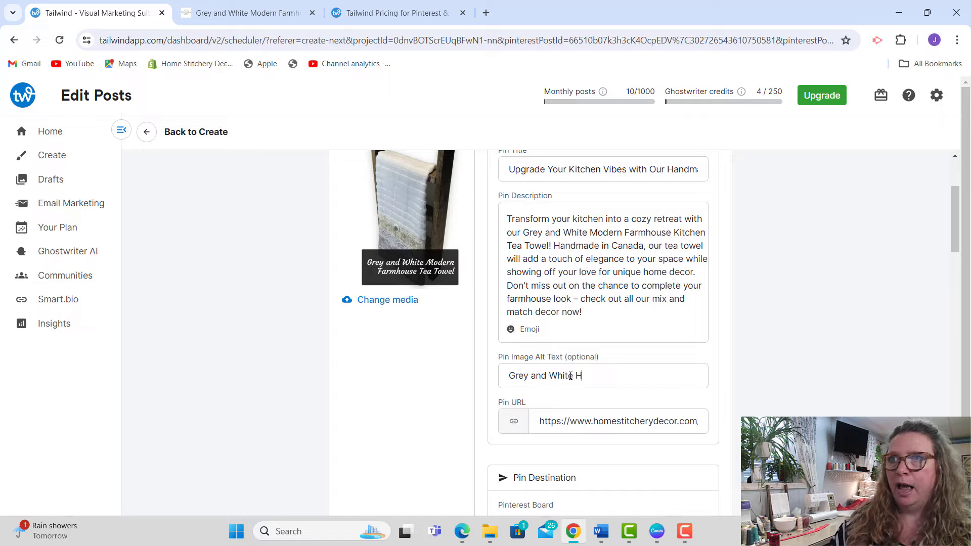
type("andmade Kitc")
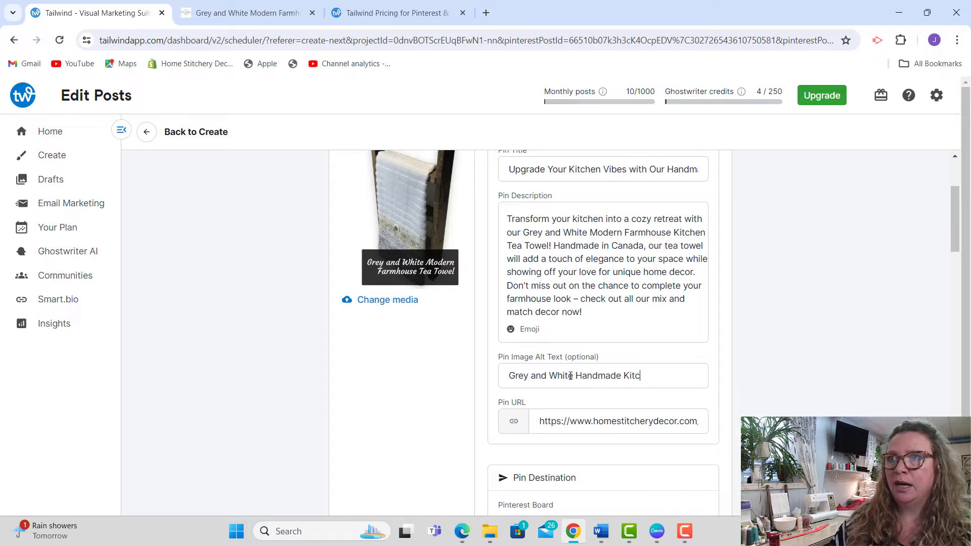
type("hen Tea Towel")
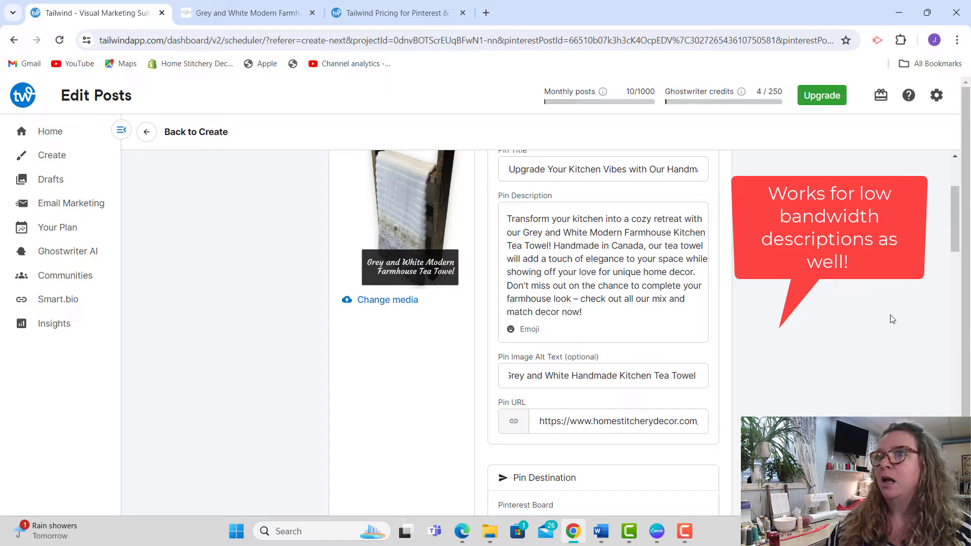
Step: Examine the saved board lists and individual Pinterest boards available as destinations for the first tea towel pin
left_click_drag(961, 245, 961, 284)
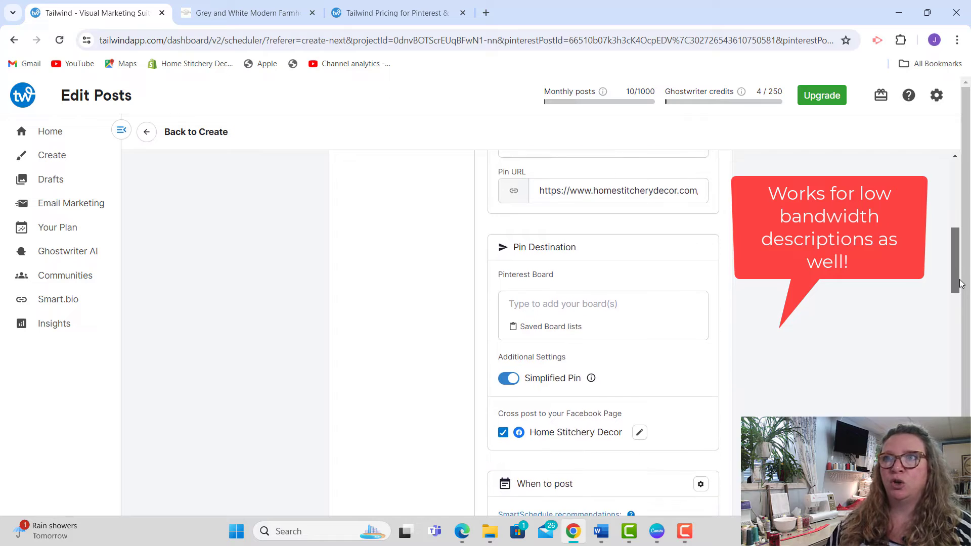
left_click(597, 305)
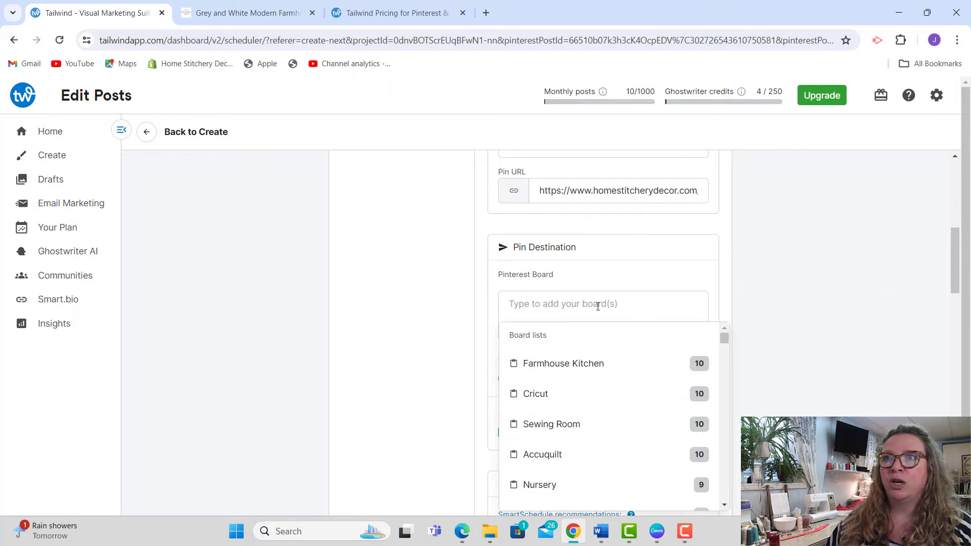
left_click_drag(956, 258, 956, 284)
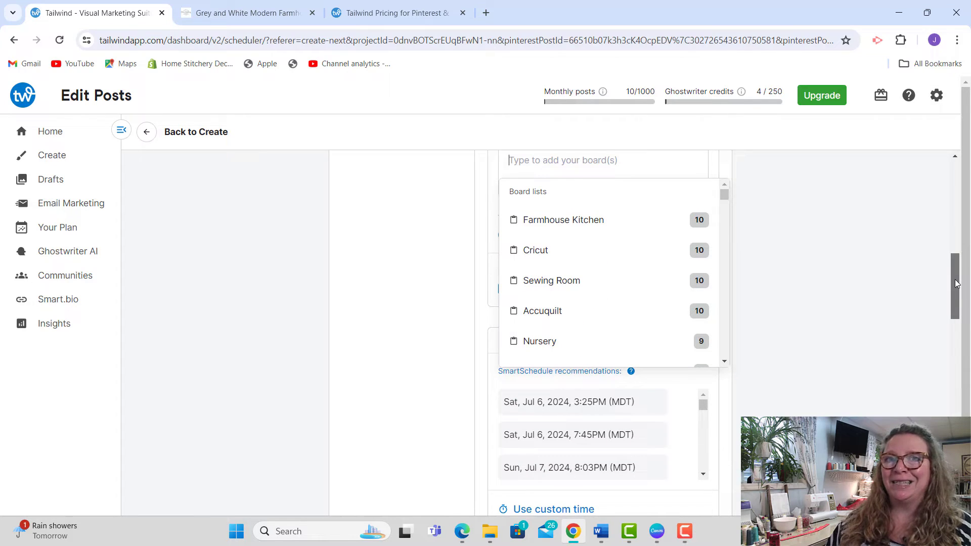
mouse_move(725, 196)
left_mouse_down()
mouse_move(726, 241)
mouse_move(721, 184)
left_mouse_up()
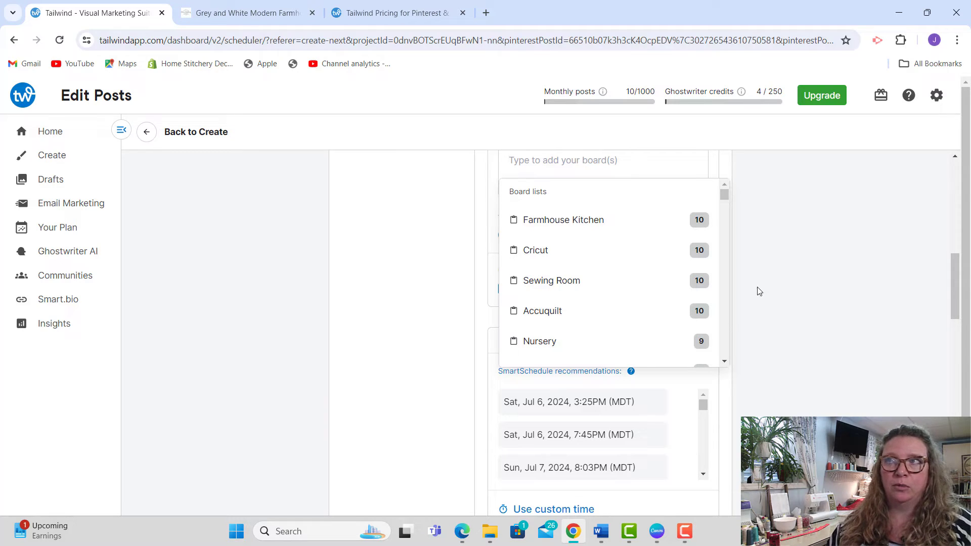
left_click_drag(954, 281, 952, 275)
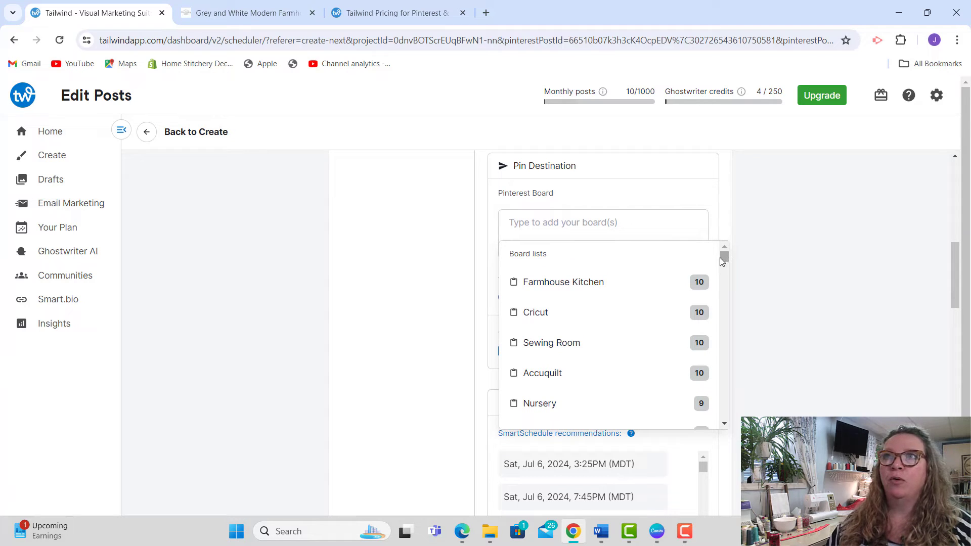
left_click_drag(723, 262, 725, 257)
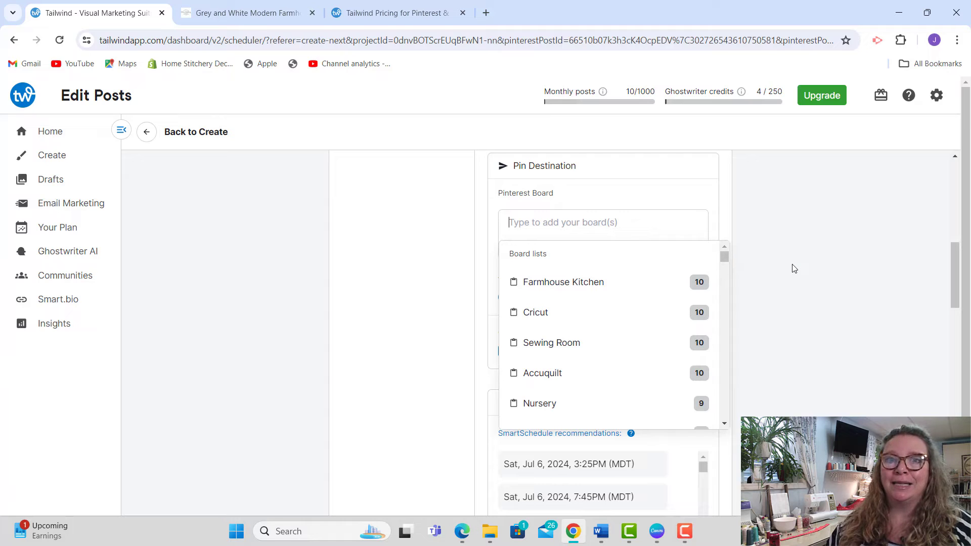
left_click_drag(724, 255, 724, 263)
left_click_drag(724, 265, 725, 257)
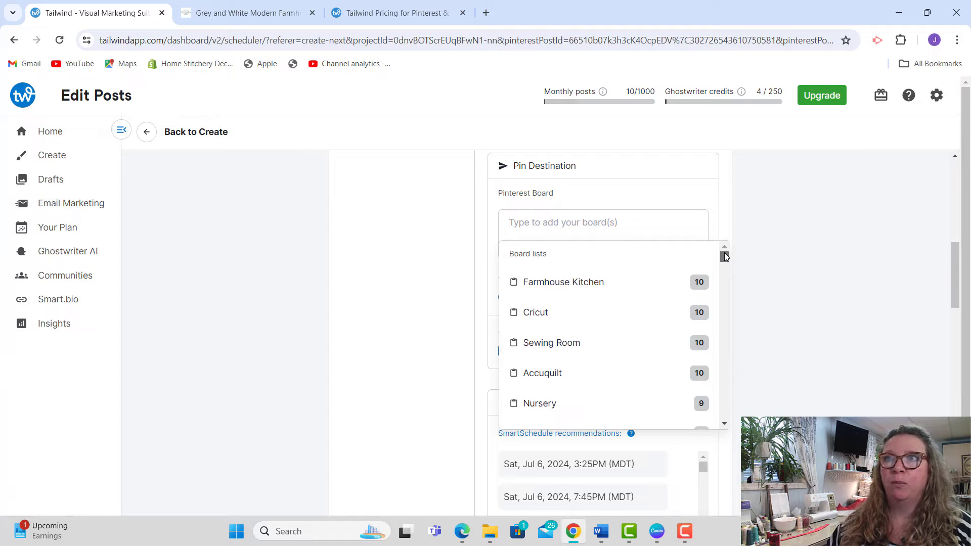
left_click_drag(724, 253, 725, 259)
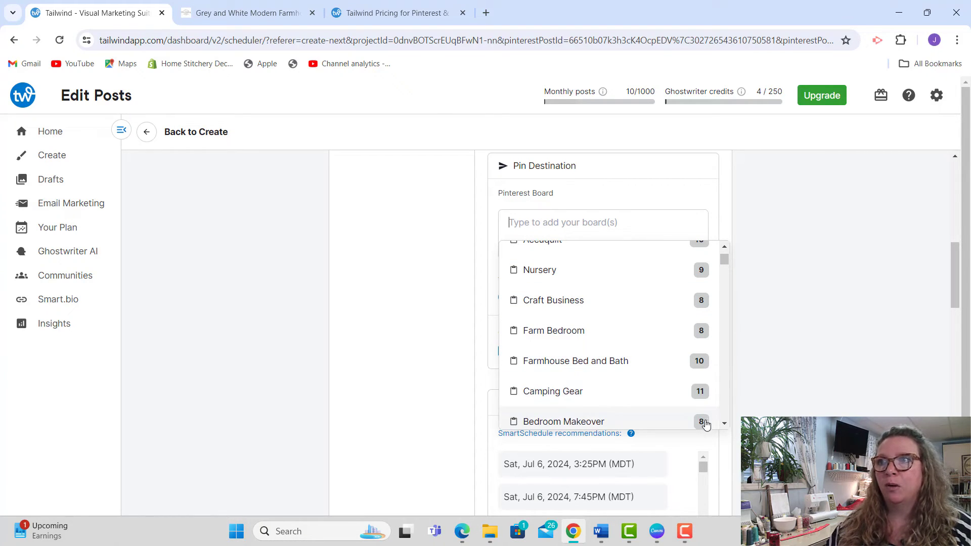
scroll(722, 425, "down", 6)
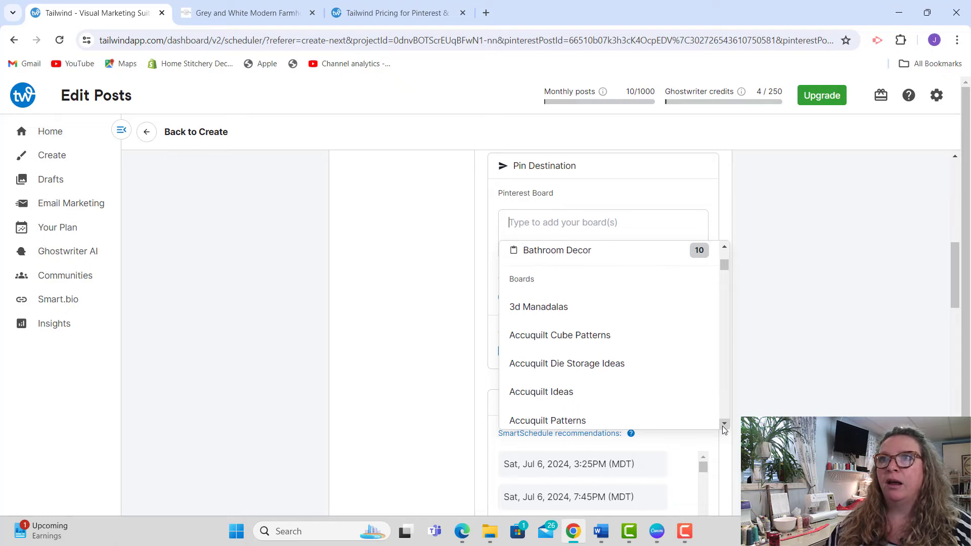
scroll(722, 426, "down", 10)
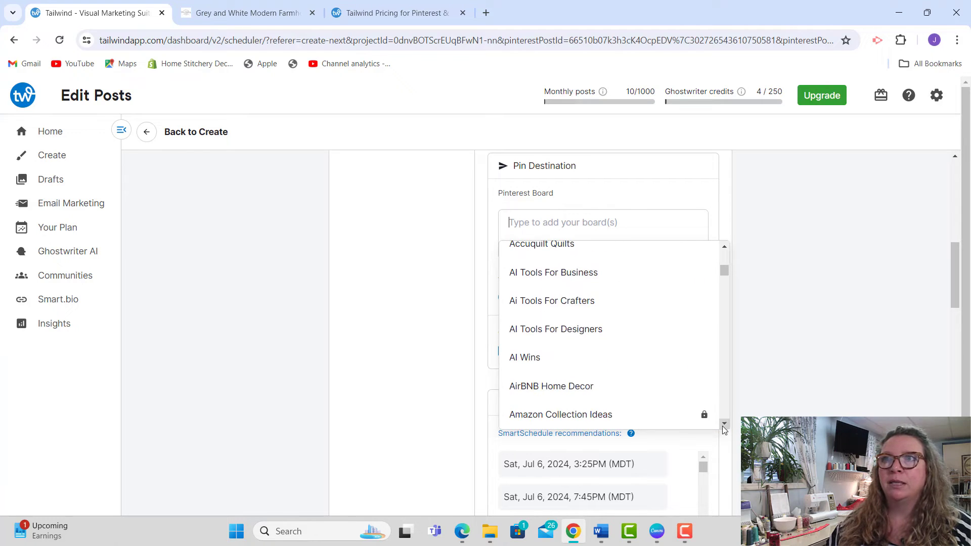
scroll(722, 426, "down", 10)
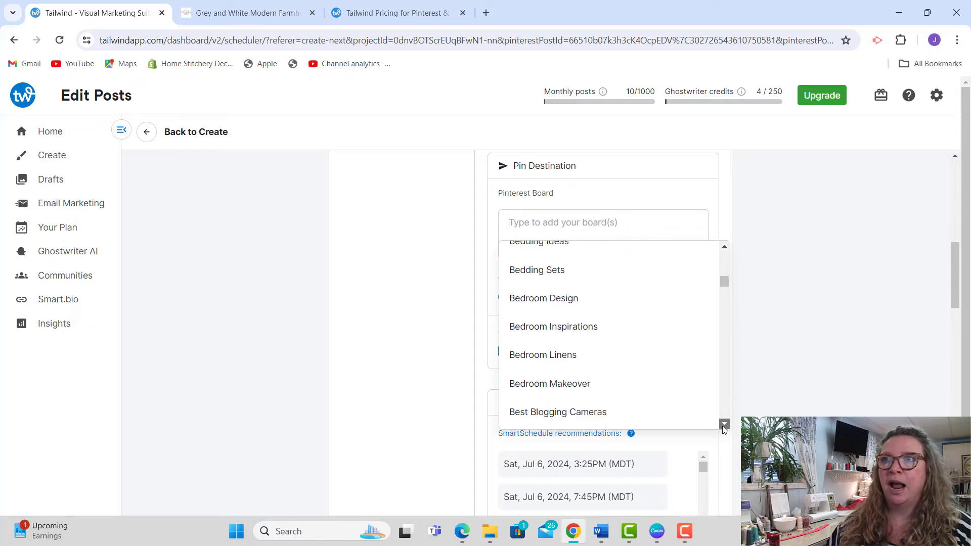
scroll(722, 426, "down", 10)
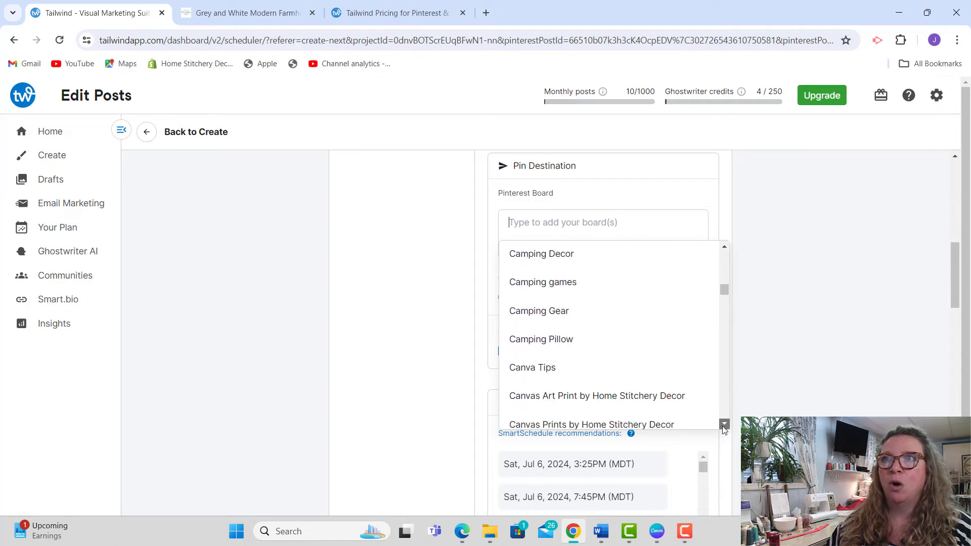
scroll(722, 426, "down", 10)
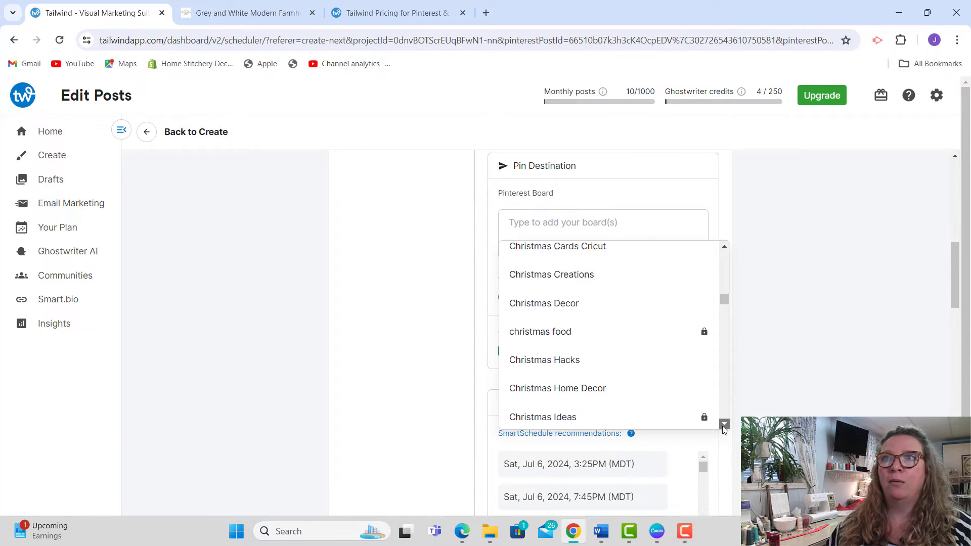
scroll(722, 426, "down", 4)
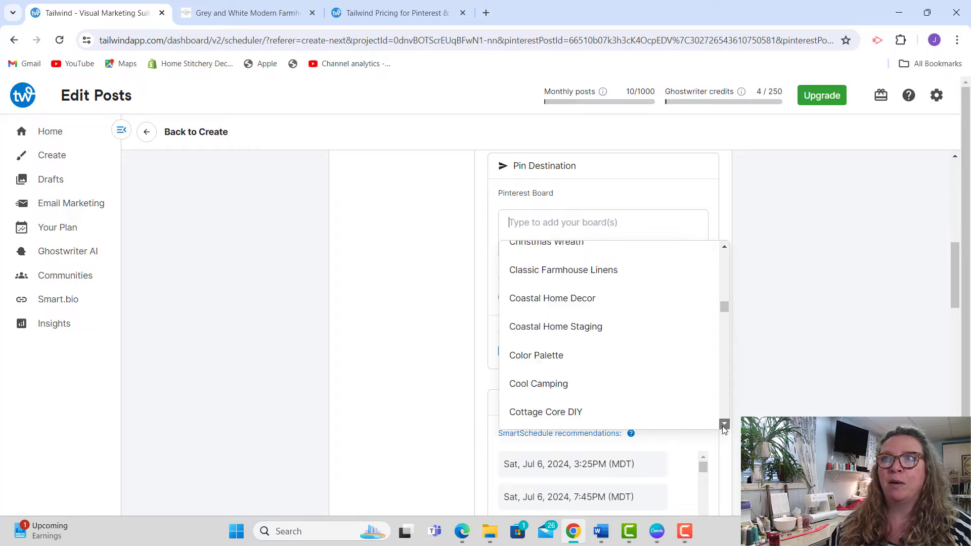
left_click(814, 373)
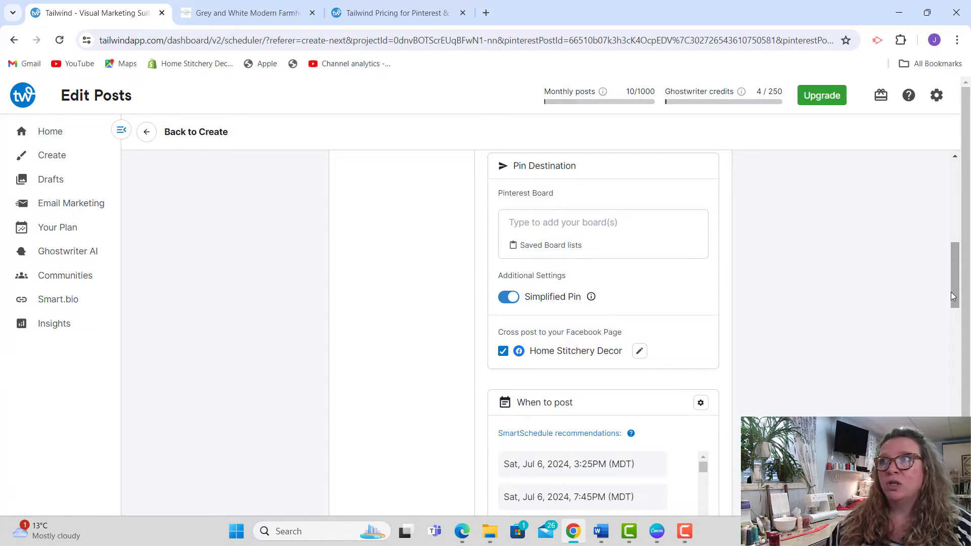
Step: Assign the first pin to all boards in the saved "Farmhouse Kitchen" board list and close the saved lists
left_click_drag(951, 292, 951, 272)
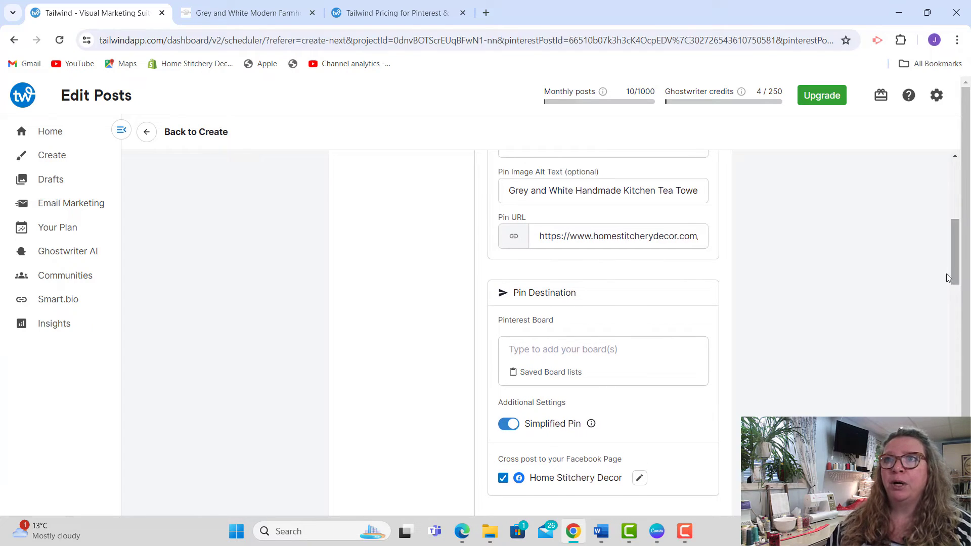
left_click(540, 374)
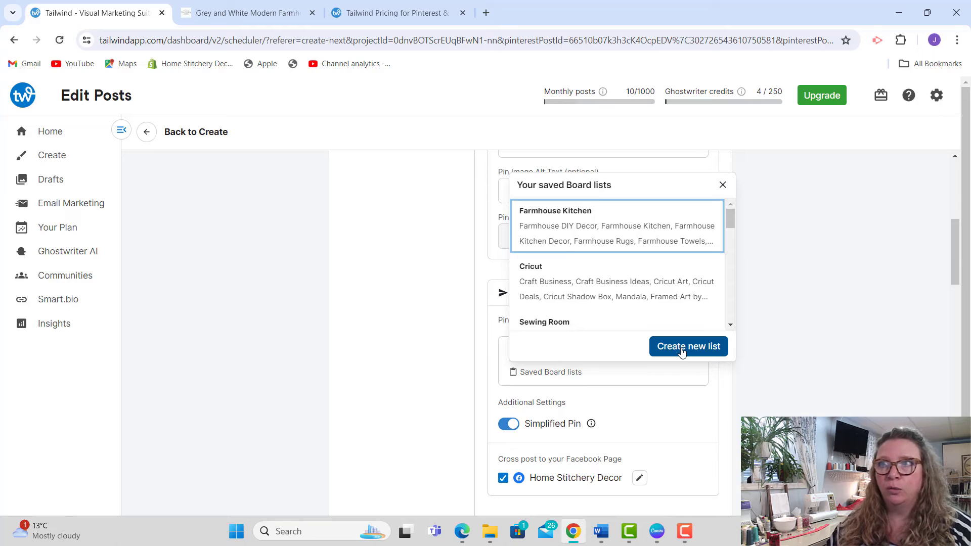
left_click(798, 358)
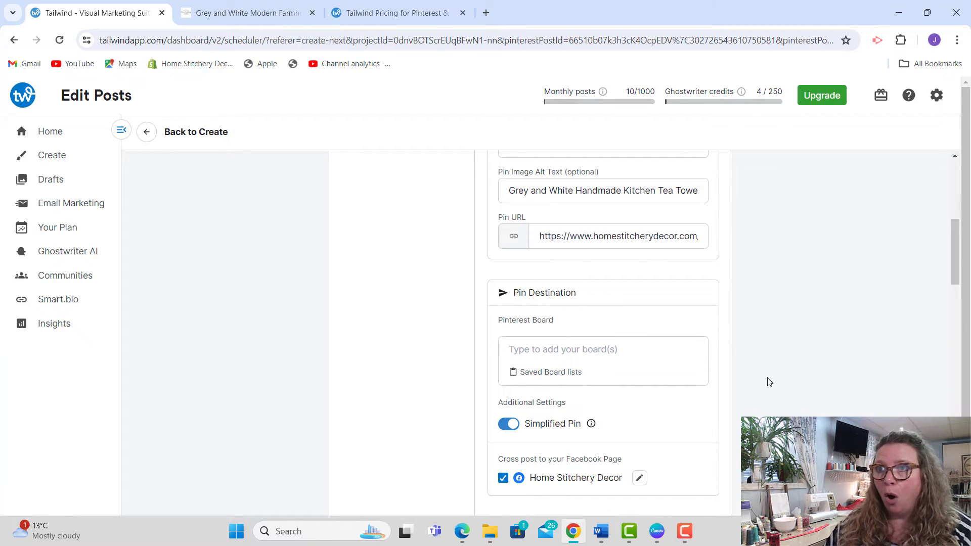
left_click(553, 373)
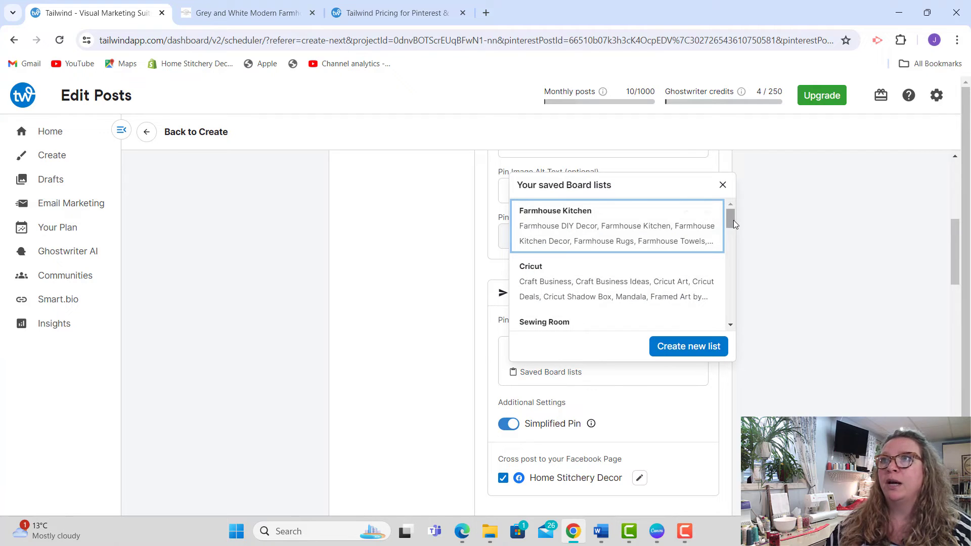
left_click(553, 229)
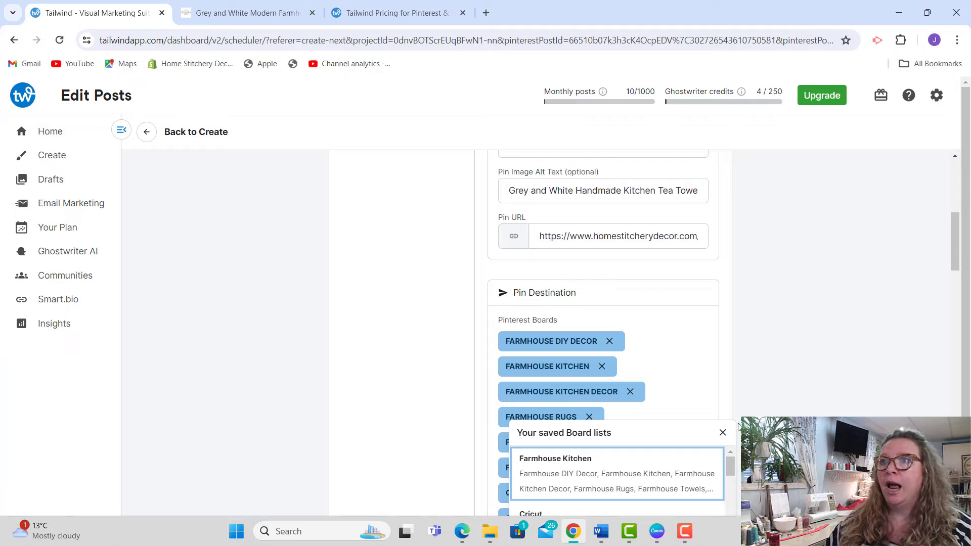
left_click(723, 432)
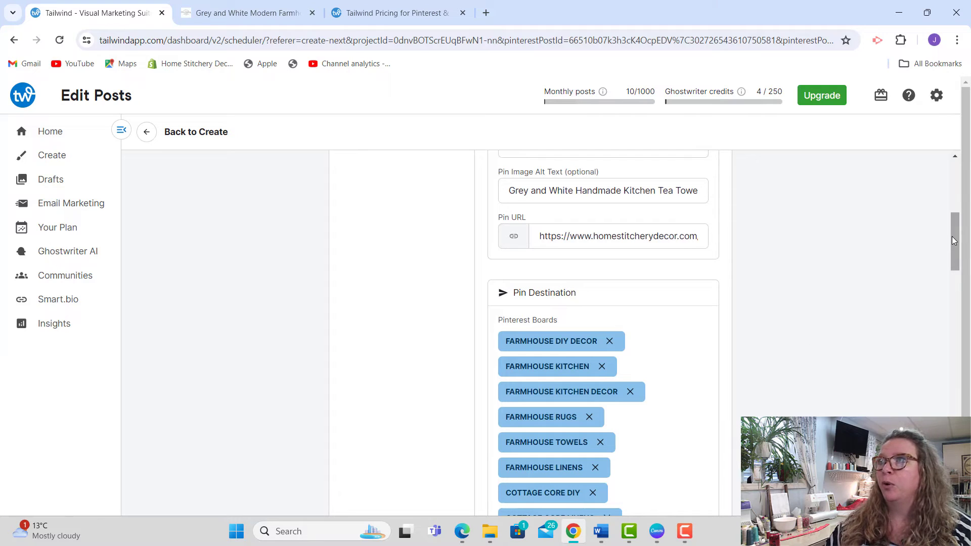
left_click_drag(951, 236, 950, 255)
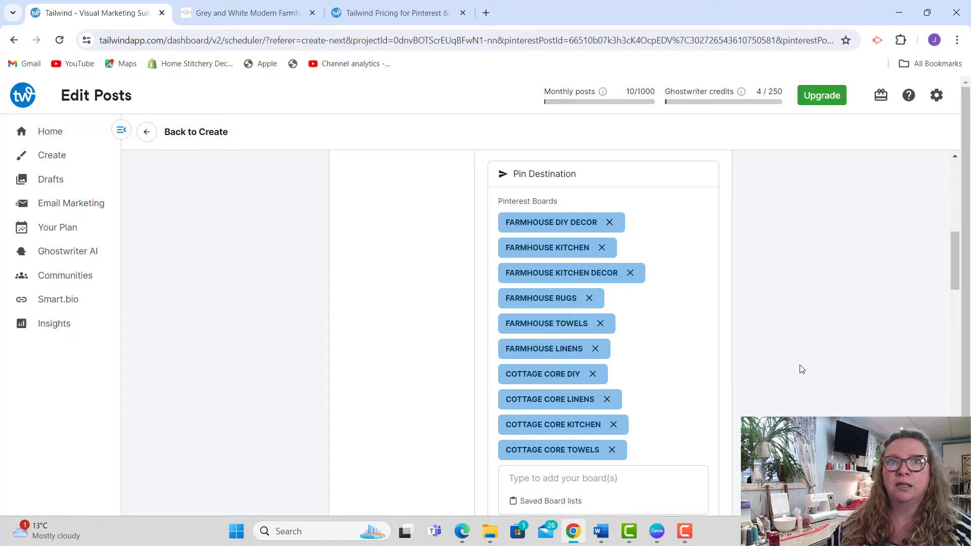
mouse_move(955, 260)
left_mouse_down()
mouse_move(956, 273)
mouse_move(949, 253)
left_mouse_up()
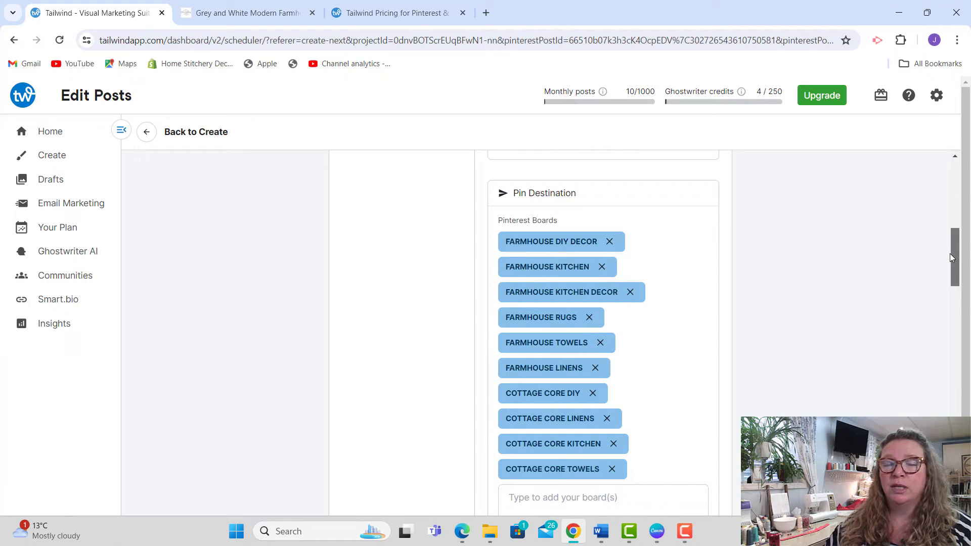
left_click_drag(949, 254, 947, 316)
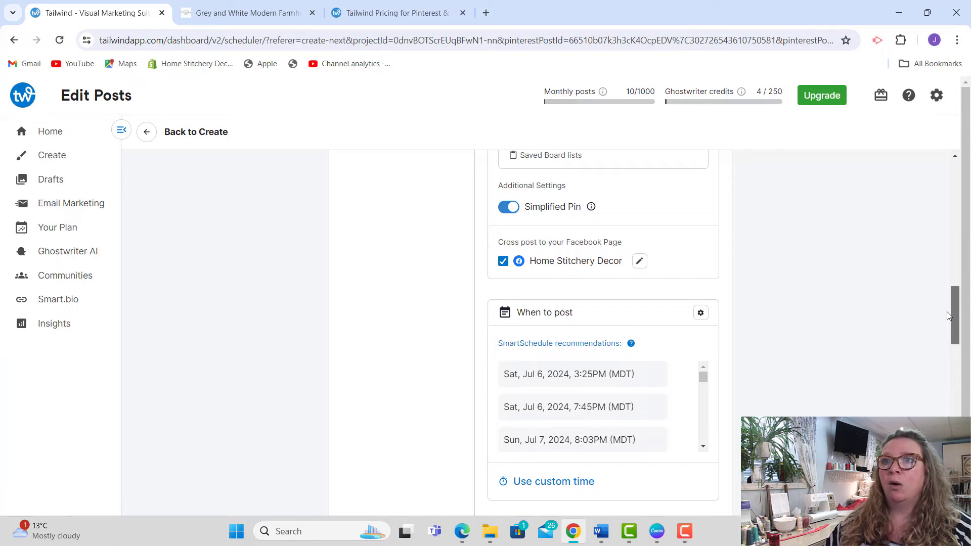
left_click(546, 479)
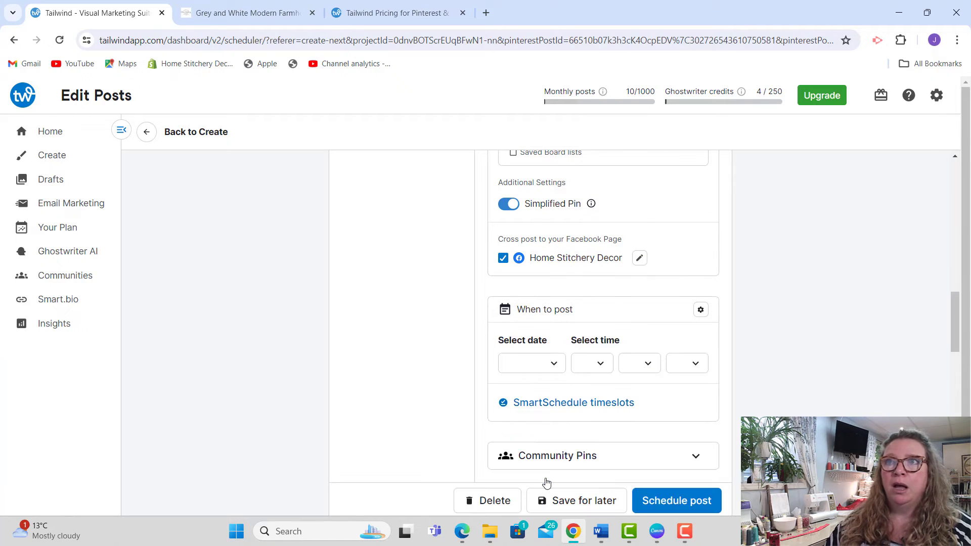
left_click(546, 366)
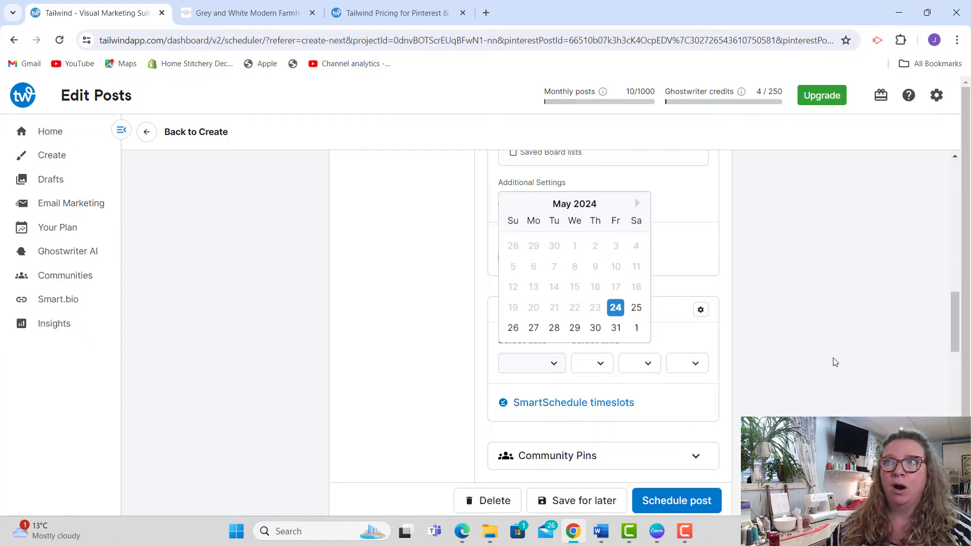
left_click(758, 381)
left_click(569, 403)
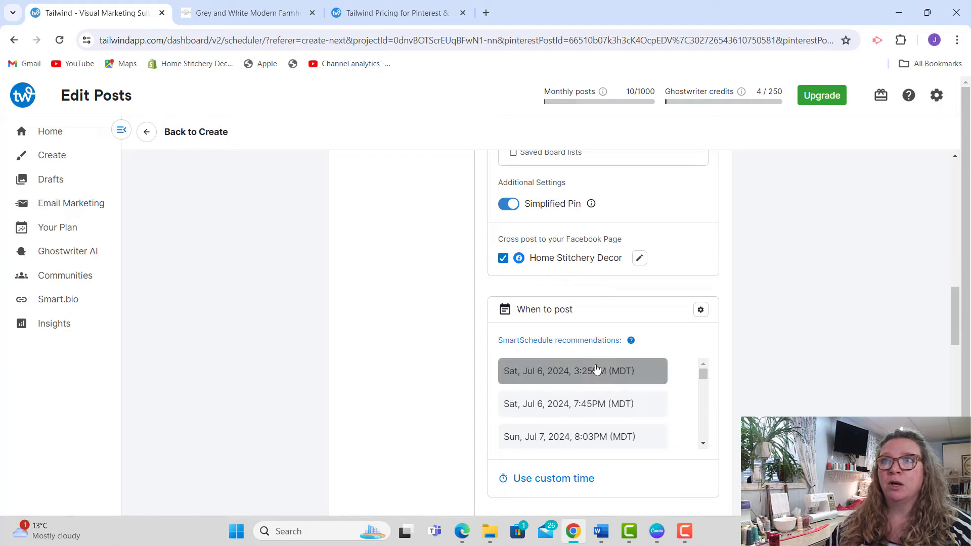
Step: Choose the SmartSchedule timeslot Sat, Jul 6, 2024, 3:25PM (MDT) for the first pin and schedule the post
left_click_drag(952, 330, 951, 339)
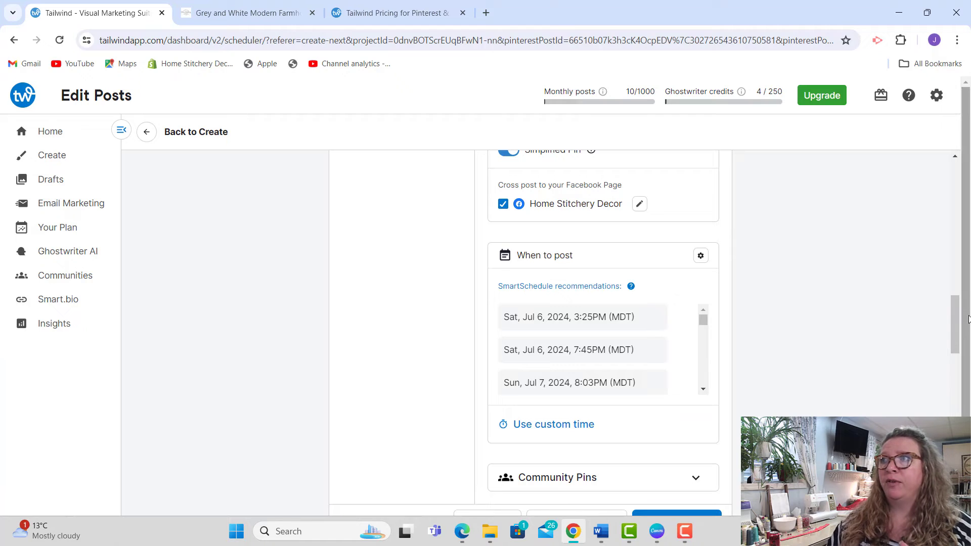
left_click_drag(948, 337, 943, 198)
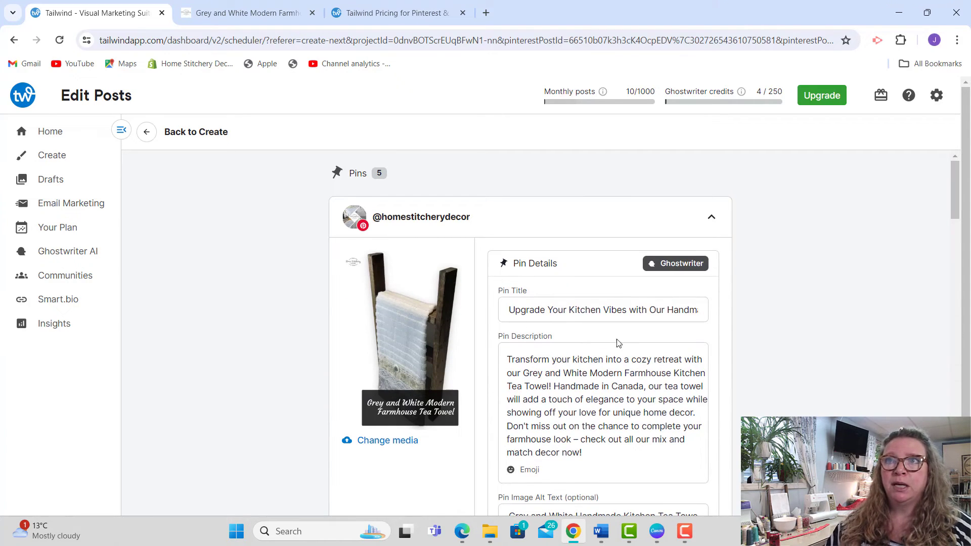
left_click_drag(962, 209, 955, 330)
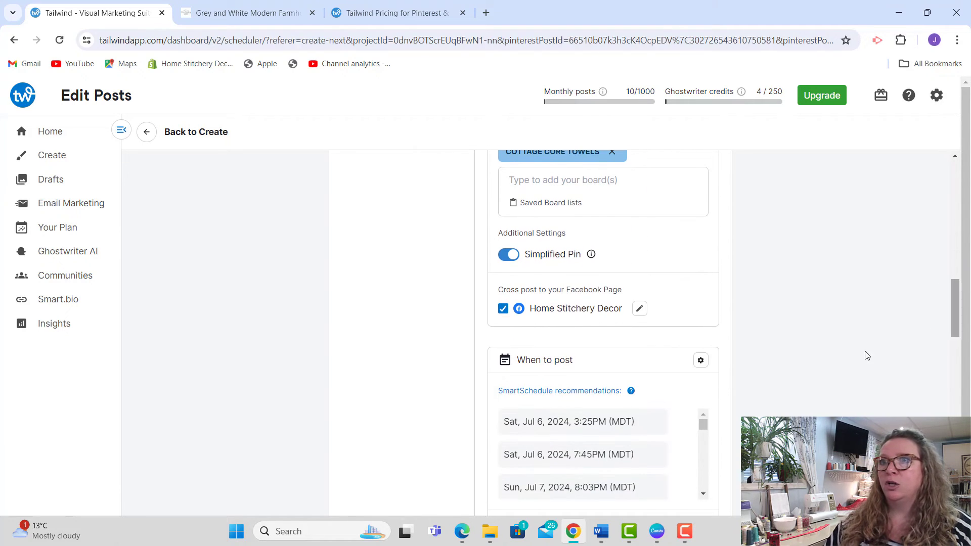
left_click(585, 429)
left_click_drag(956, 283, 955, 335)
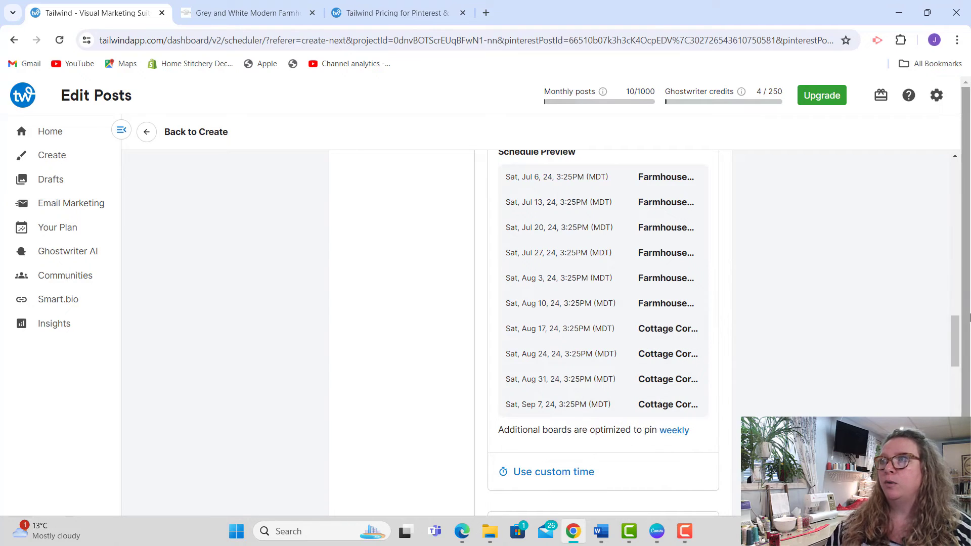
left_click_drag(954, 336, 954, 359)
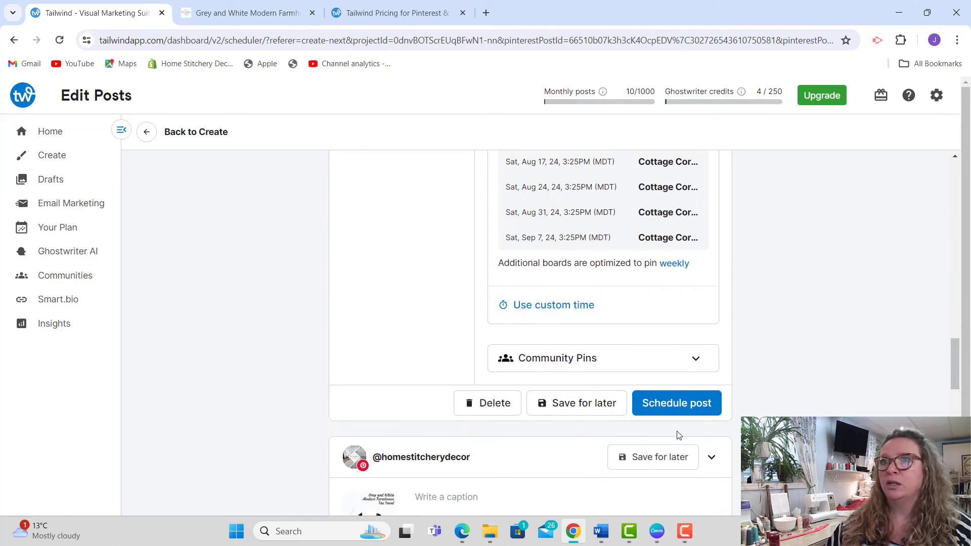
left_click(677, 408)
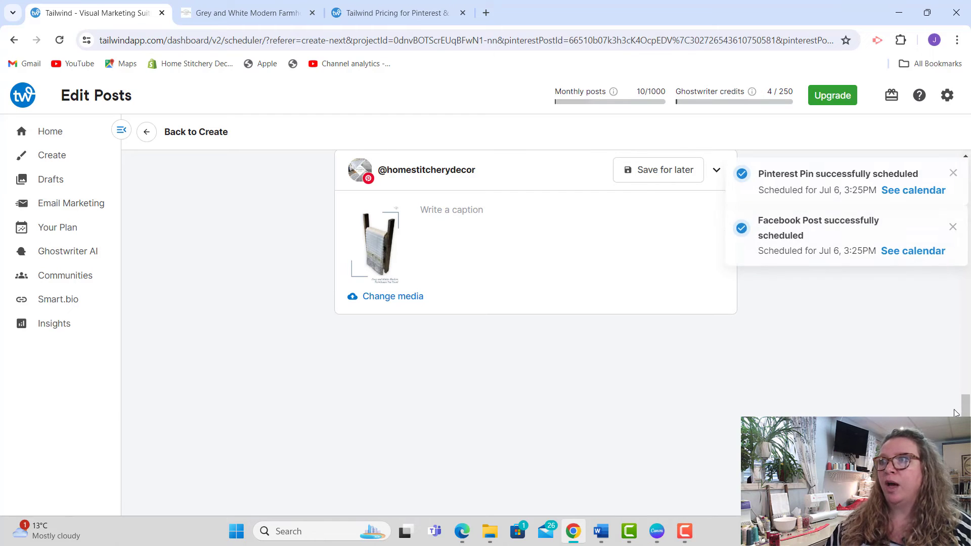
left_click_drag(966, 402, 968, 181)
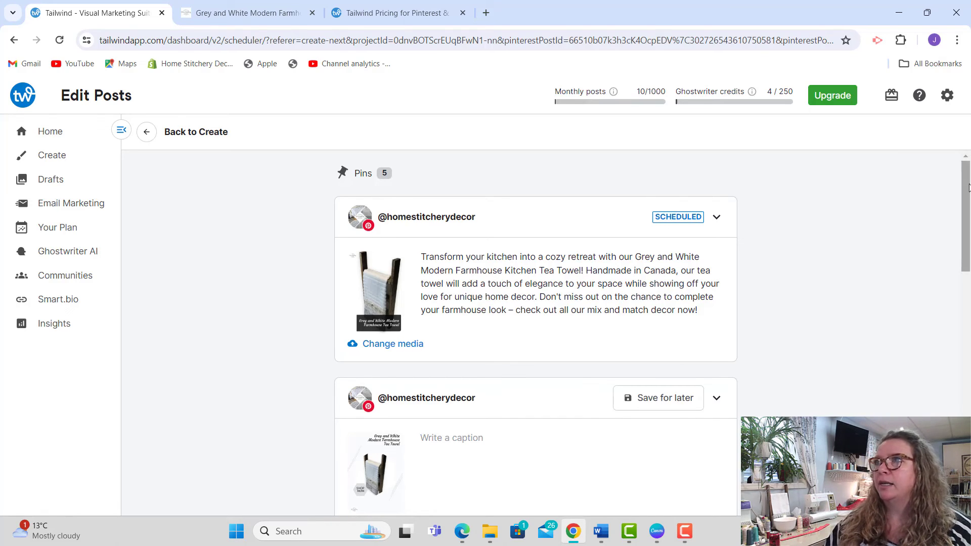
mouse_move(968, 191)
left_mouse_down()
mouse_move(968, 203)
mouse_move(968, 191)
left_mouse_up()
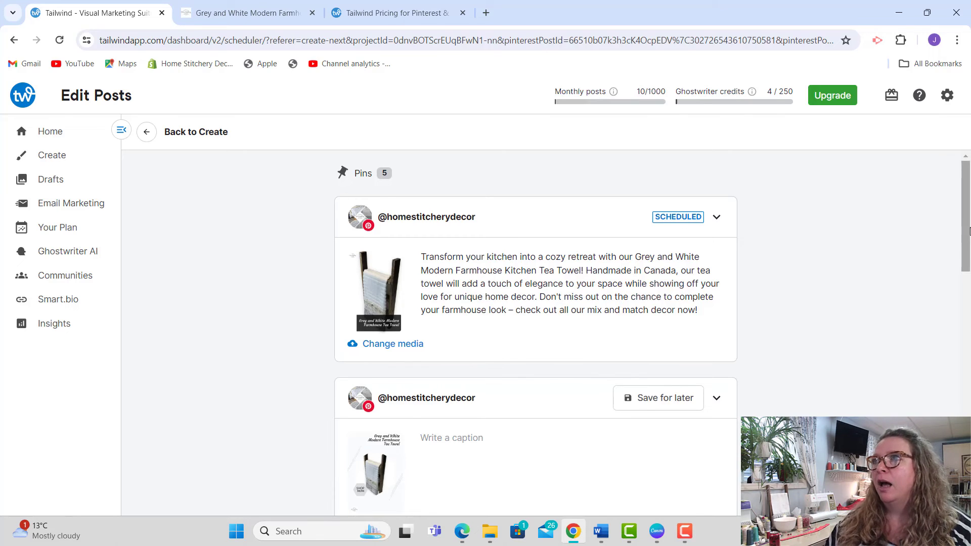
Step: Examine the weekly post calendar on the Home page along with the monthly posts and Ghostwriter credits usage
scroll(968, 245, "down", 1)
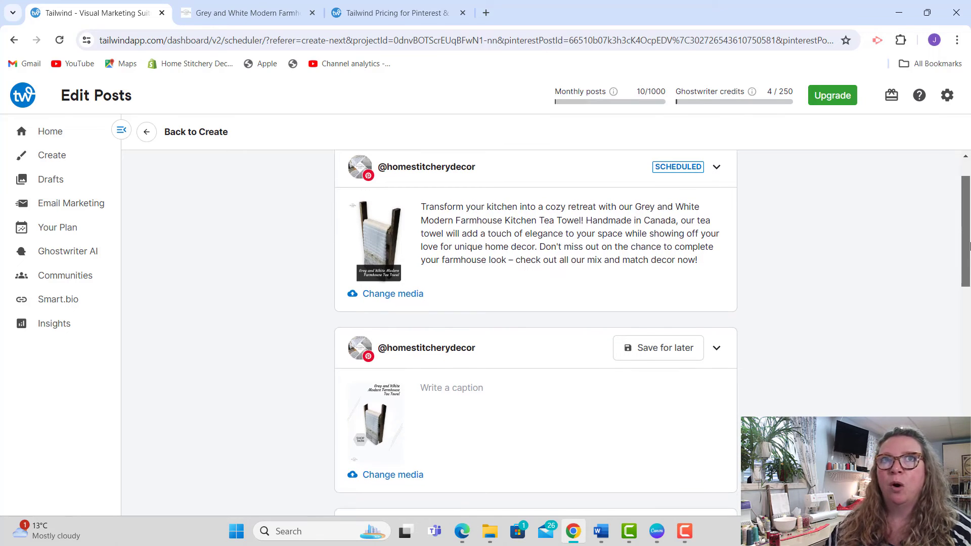
scroll(969, 245, "up", 1)
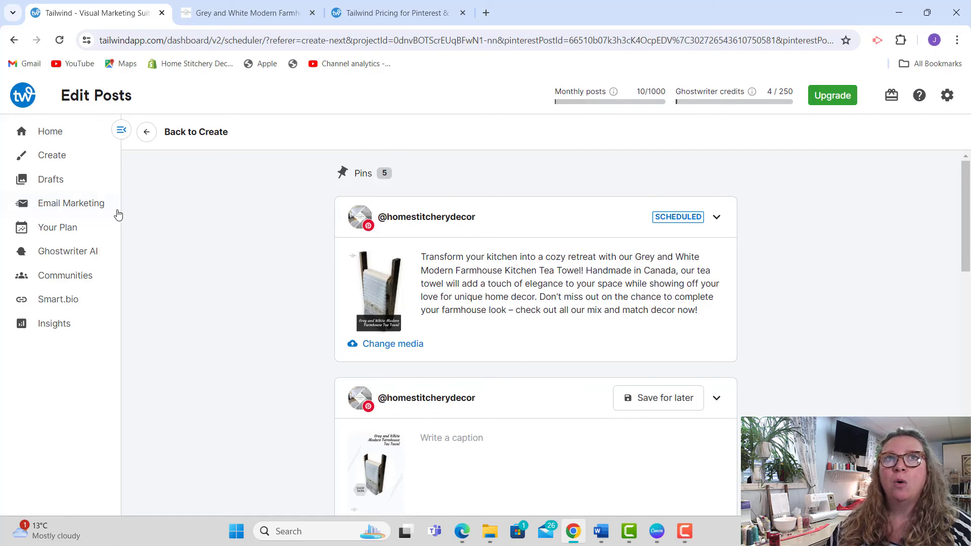
left_click(49, 139)
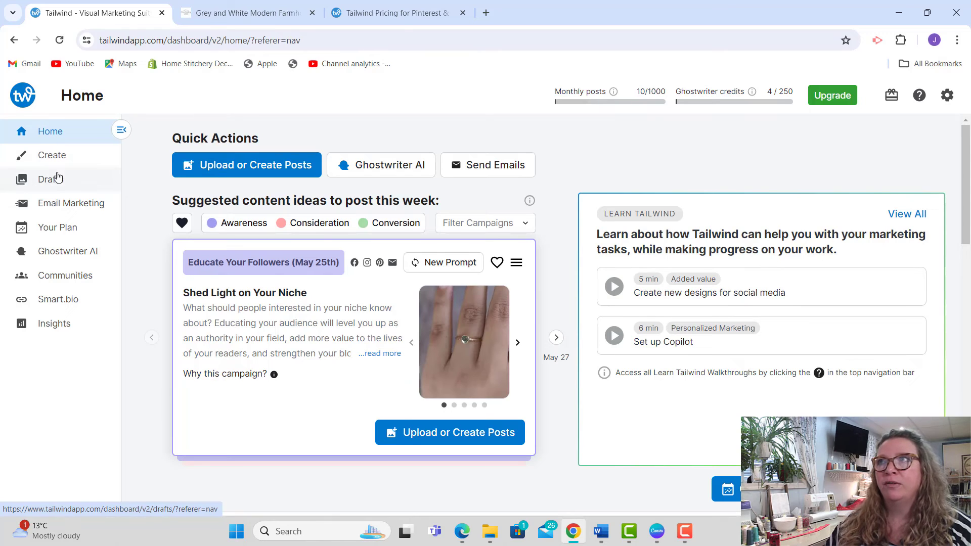
scroll(968, 212, "down", 5)
left_click_drag(967, 211, 970, 247)
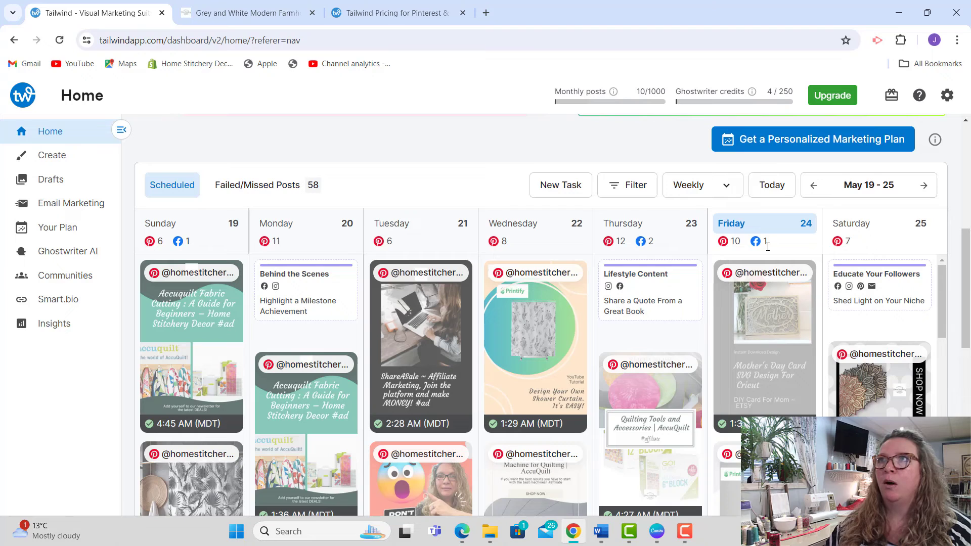
scroll(967, 257, "up", 1)
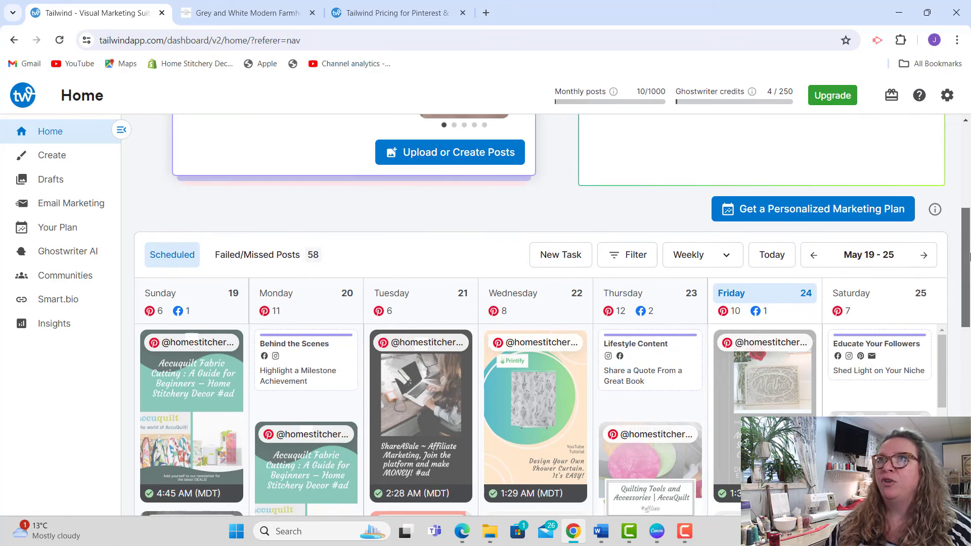
mouse_move(610, 106)
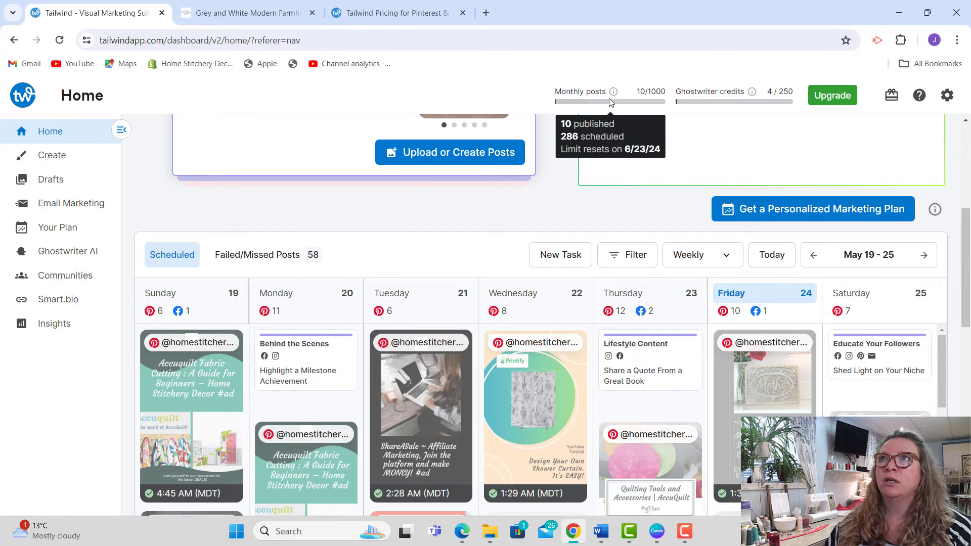
mouse_move(724, 96)
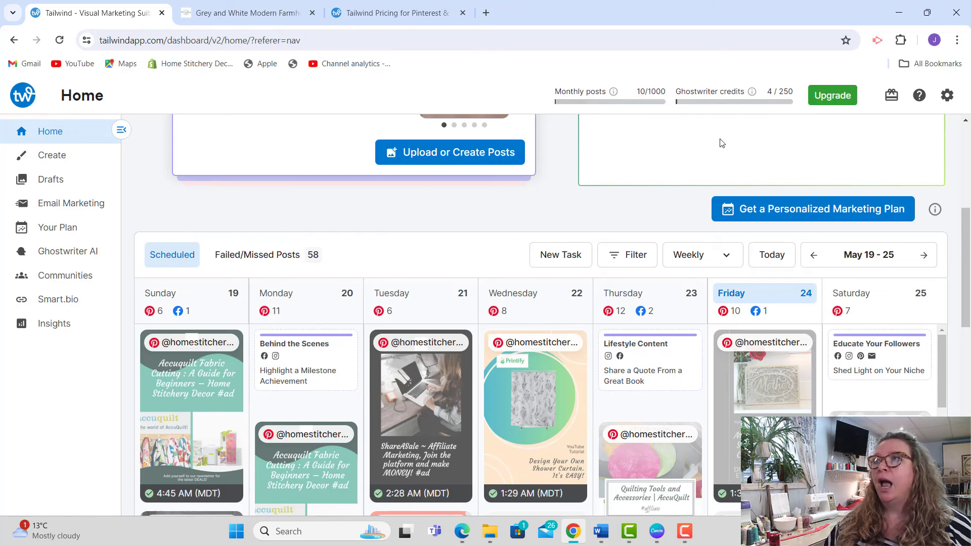
left_click_drag(968, 263, 969, 280)
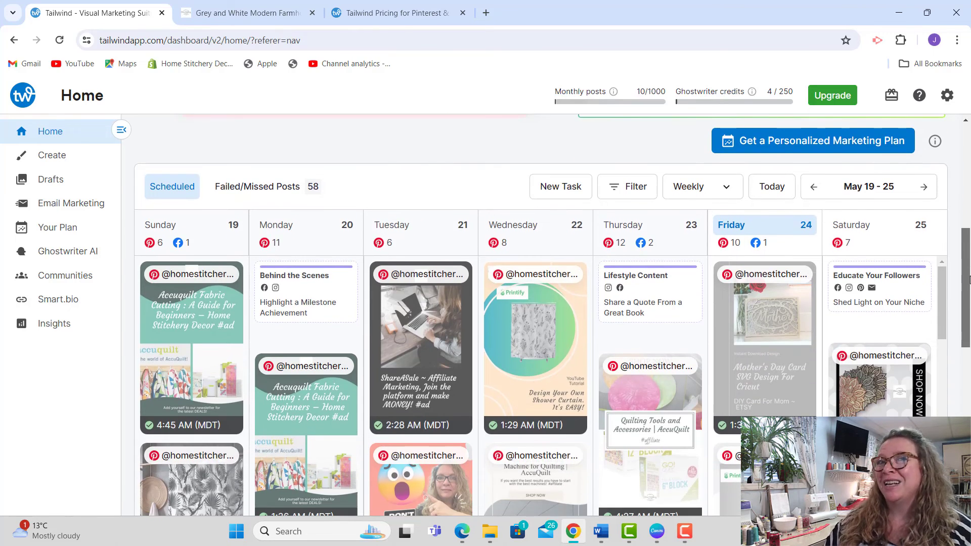
left_click_drag(969, 280, 969, 286)
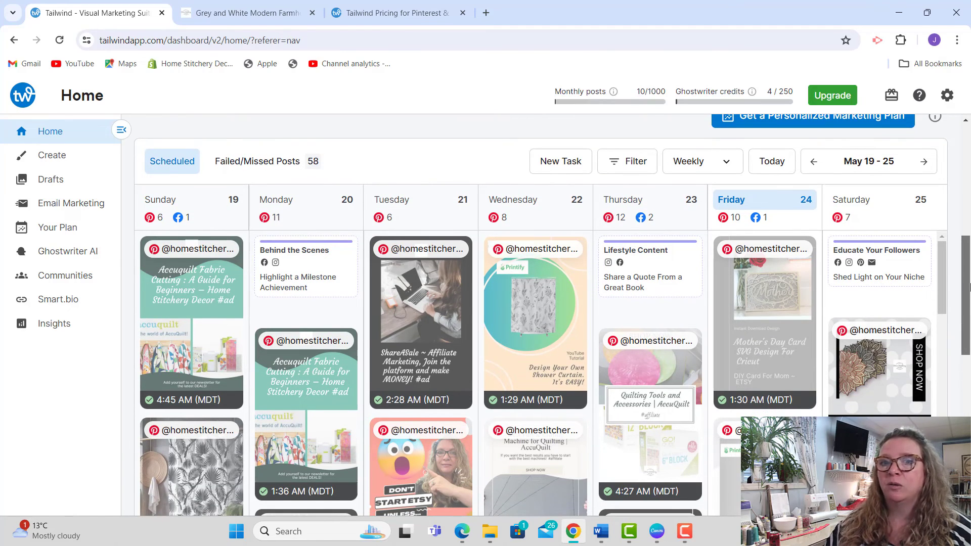
left_click_drag(969, 287, 970, 267)
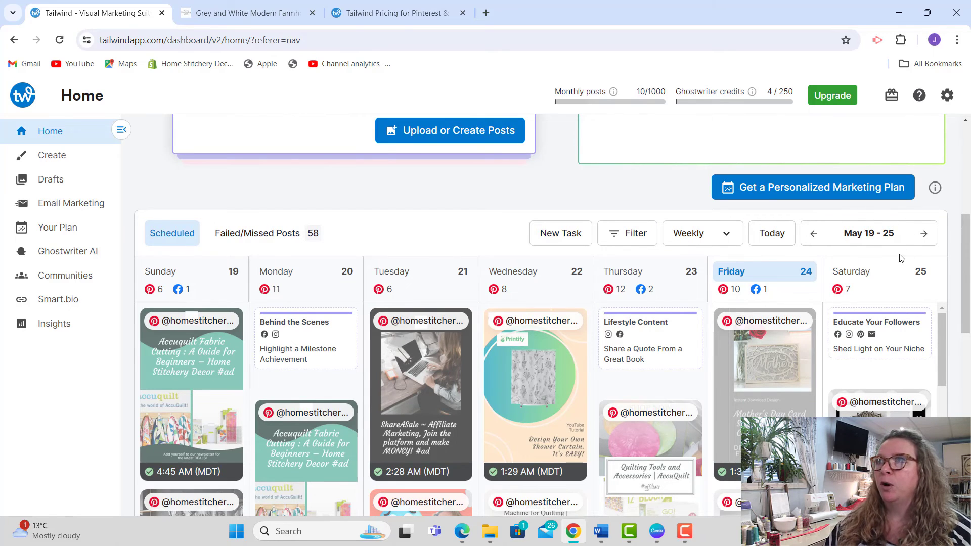
Step: Go back through the weekly calendar of published posts to the week of Oct 15 - 21
double_click(814, 234)
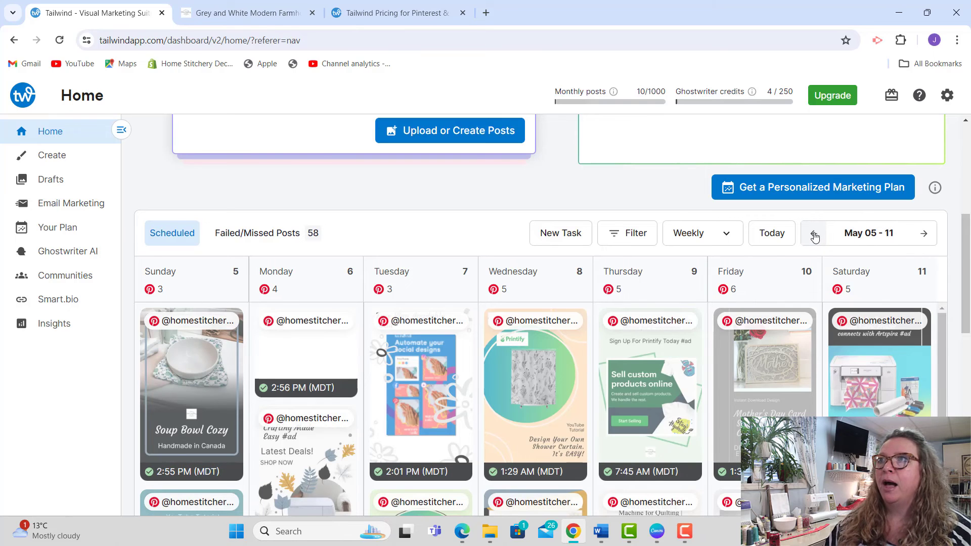
left_click(815, 236)
left_click(814, 236)
left_click(815, 236)
left_click(815, 235)
left_click(814, 235)
left_click(815, 235)
left_click(815, 236)
left_click(816, 236)
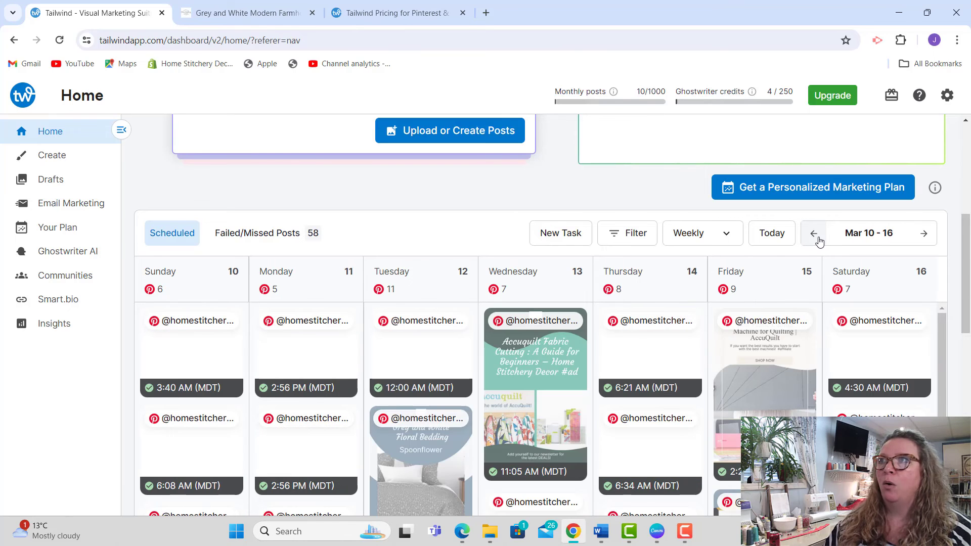
left_click(814, 234)
left_click(815, 235)
left_click(814, 235)
left_click(815, 235)
left_click(814, 235)
left_click(814, 235)
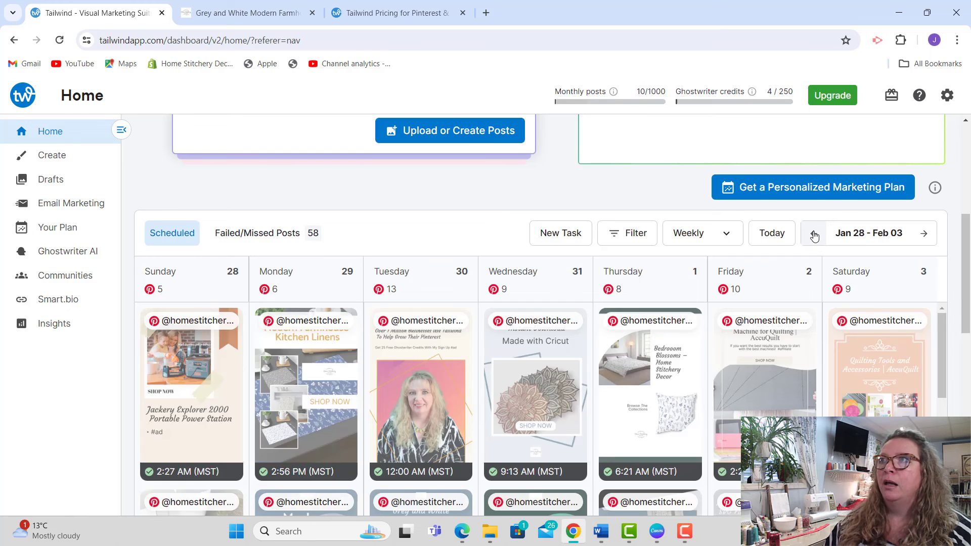
left_click(814, 235)
left_click(814, 236)
left_click(814, 235)
left_click(814, 235)
left_click(814, 235)
left_click(814, 235)
left_click(814, 235)
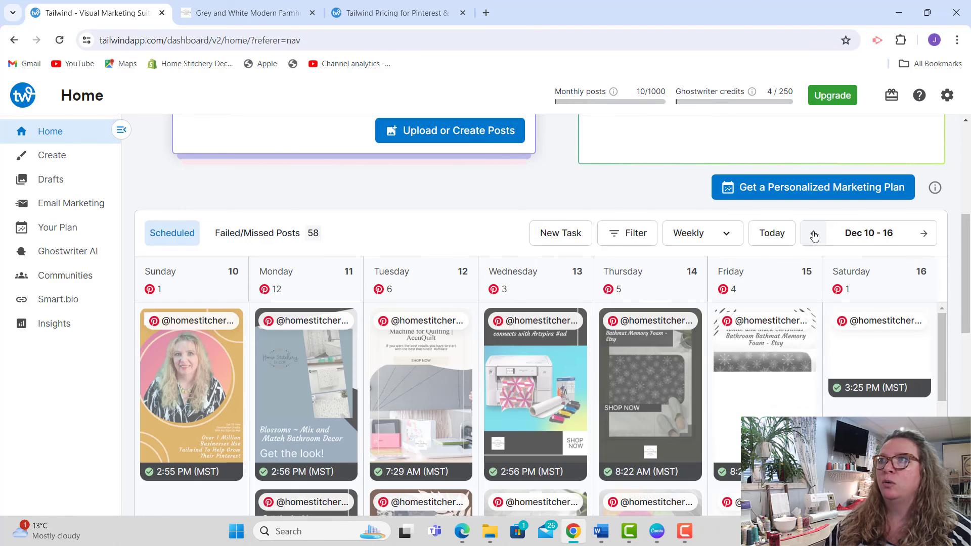
left_click(814, 235)
left_click(814, 235)
left_click(814, 235)
left_click(814, 236)
left_click(814, 235)
left_click(814, 235)
left_click(814, 235)
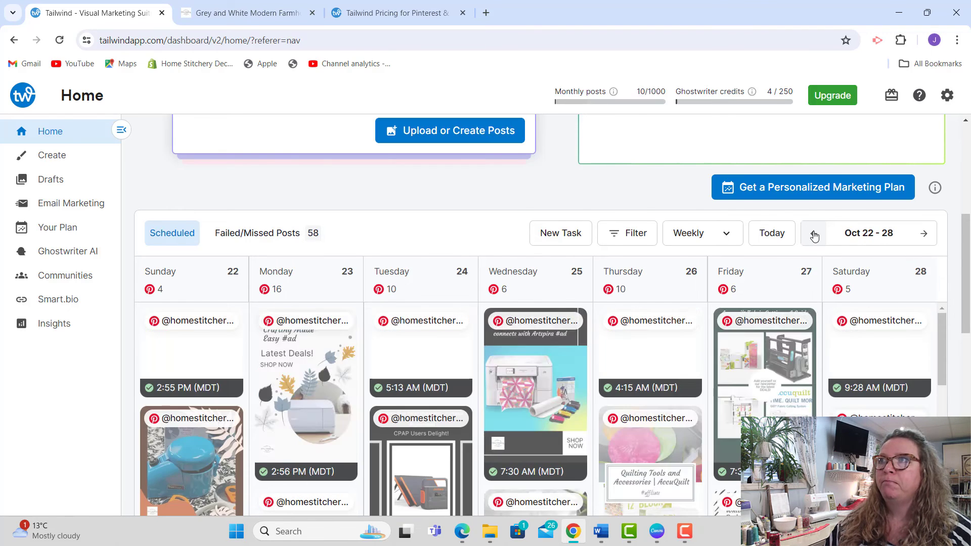
left_click(814, 235)
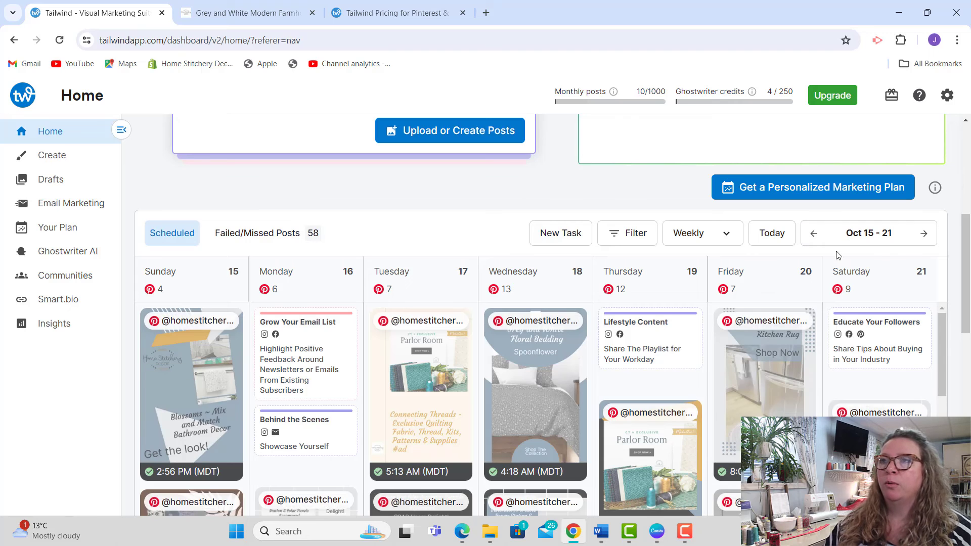
Step: Find the Accuquilt pin published Thursday the 19th at 7:49 AM and open it for rescheduling
scroll(967, 273, "down", 1)
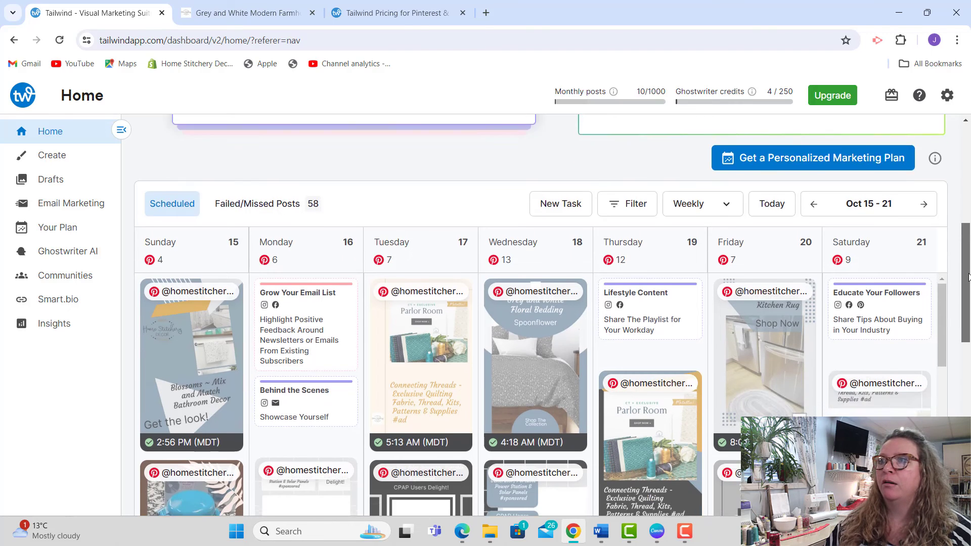
scroll(968, 273, "down", 2)
left_click_drag(969, 287, 969, 362)
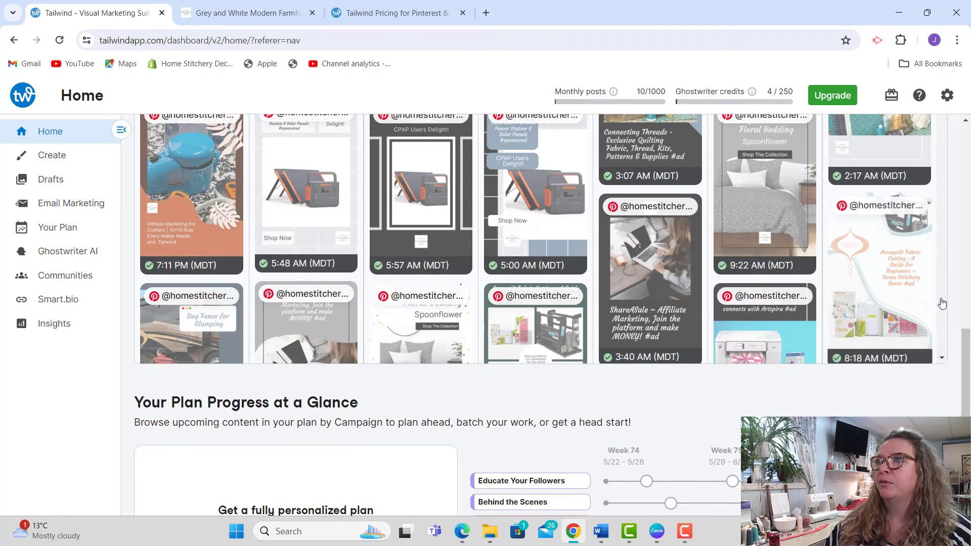
left_click(942, 359)
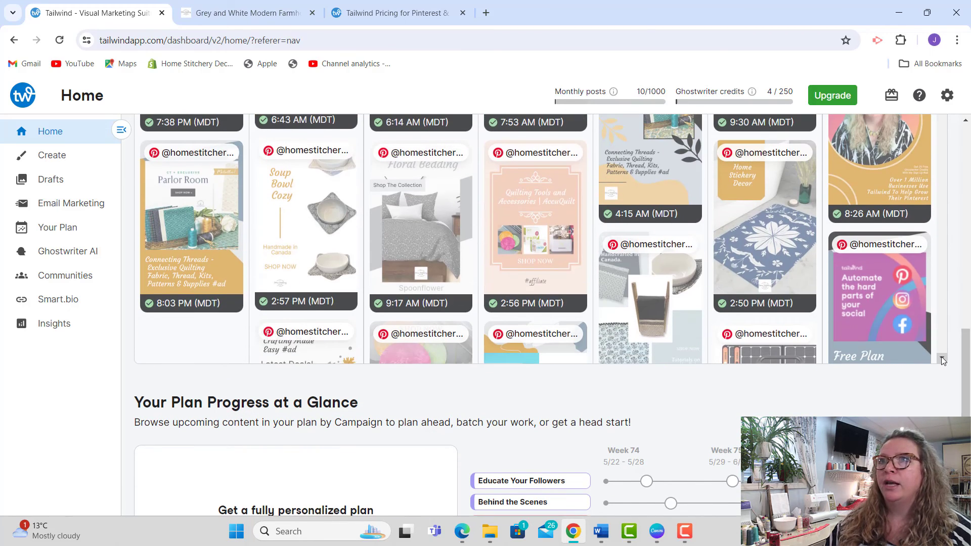
left_click(941, 360)
left_click(941, 360)
left_click(942, 360)
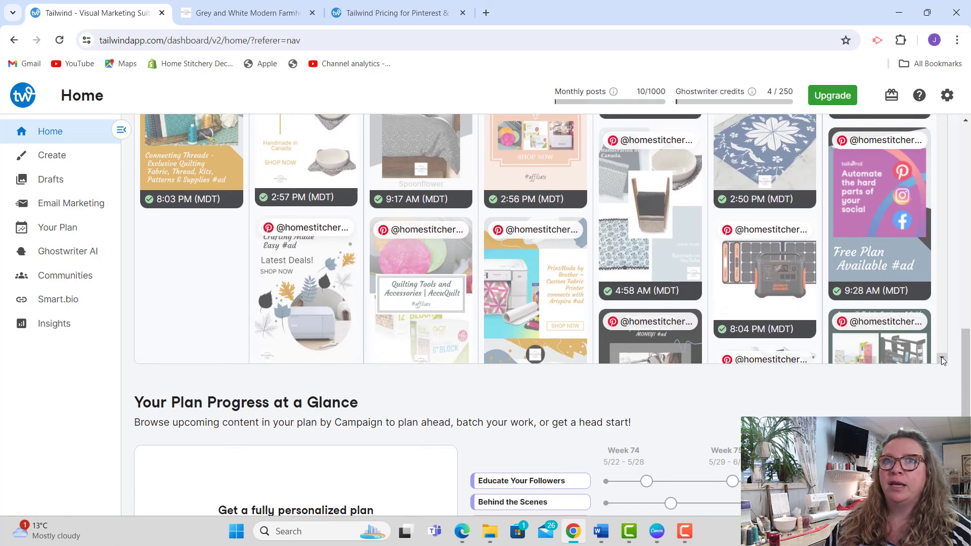
left_click(942, 360)
left_click(941, 360)
left_click(941, 360)
left_click(941, 360)
left_click(941, 360)
left_click(941, 360)
left_click(941, 360)
left_click(941, 360)
left_click(941, 360)
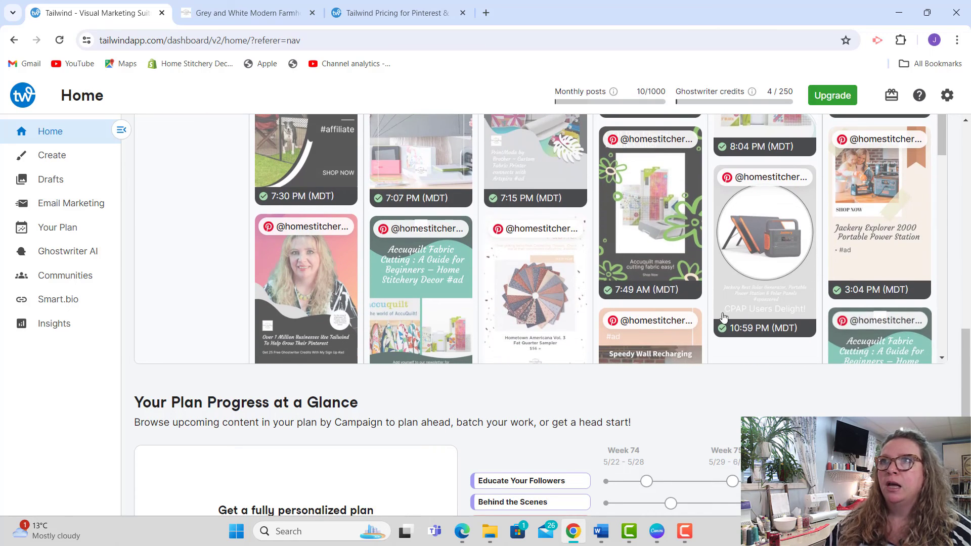
left_click(641, 228)
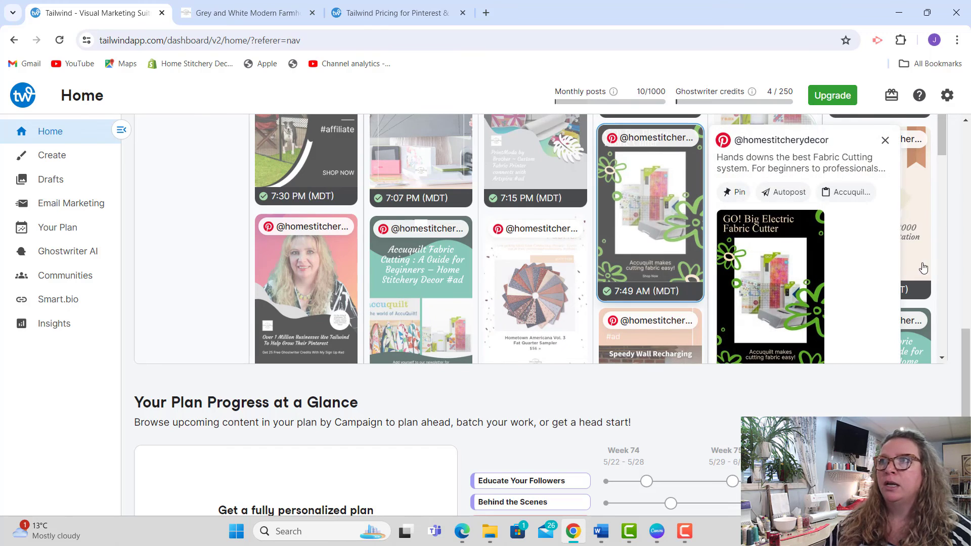
left_click_drag(944, 147, 948, 177)
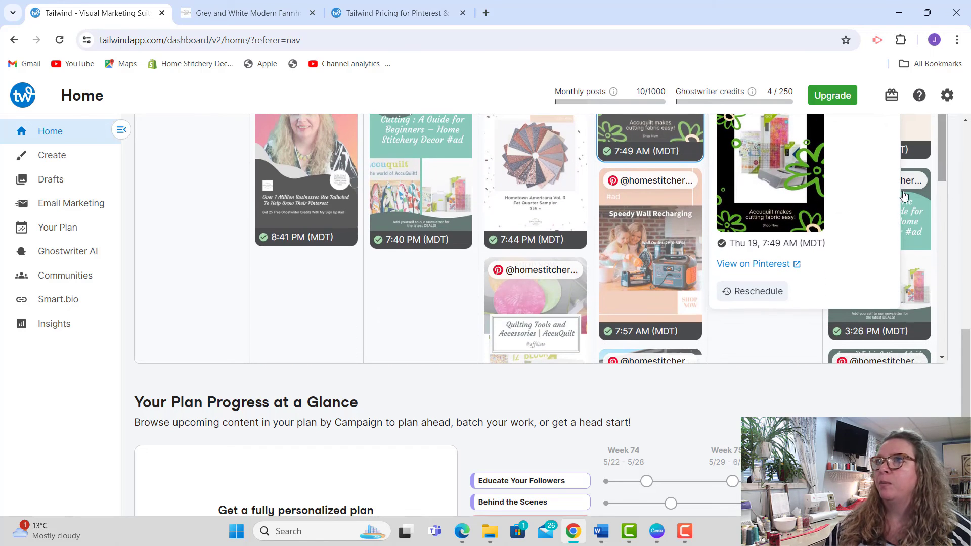
left_click(769, 298)
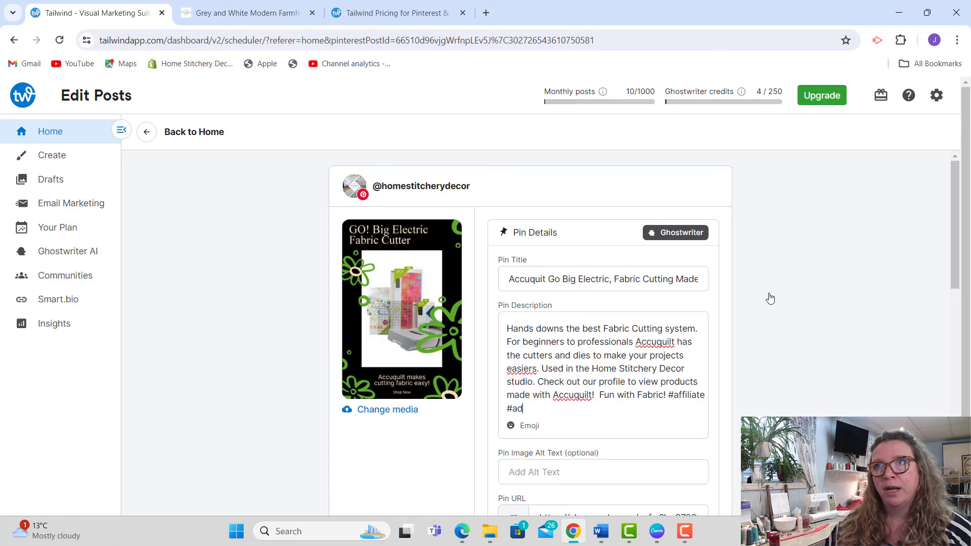
Step: Set the Accuquilt pin's image alt text to "Accuquilt Fabric Cutting Machines"
left_click_drag(952, 264, 945, 301)
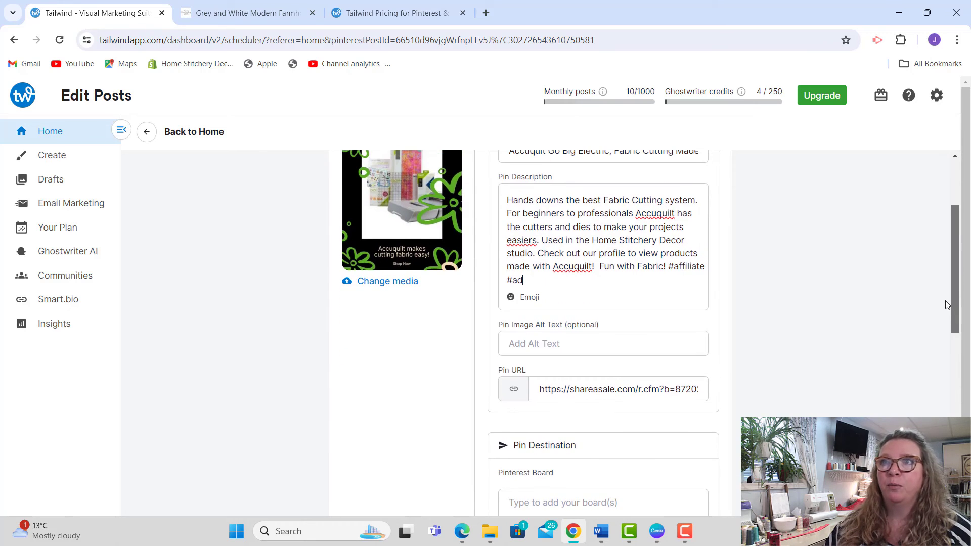
left_click(548, 345)
type("Accuqu")
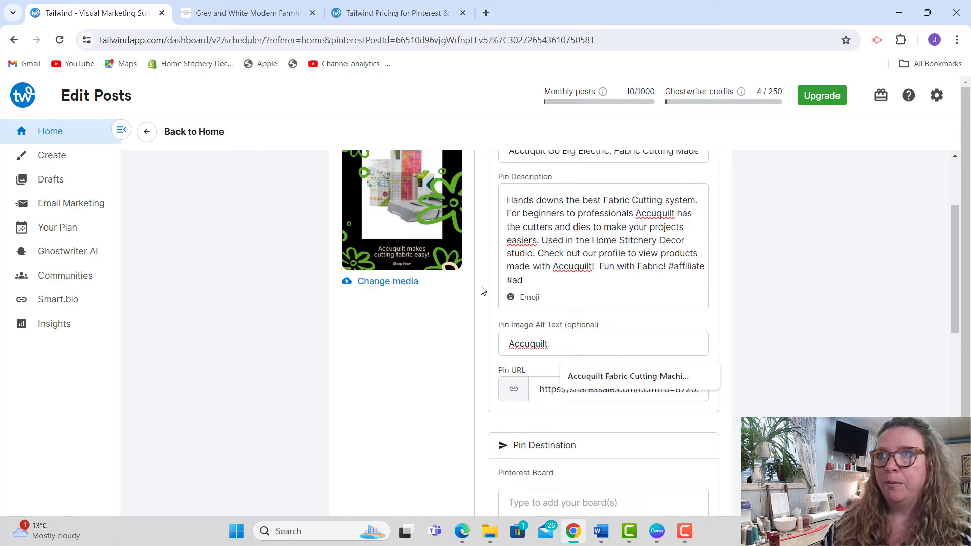
type("ilt")
left_click(612, 377)
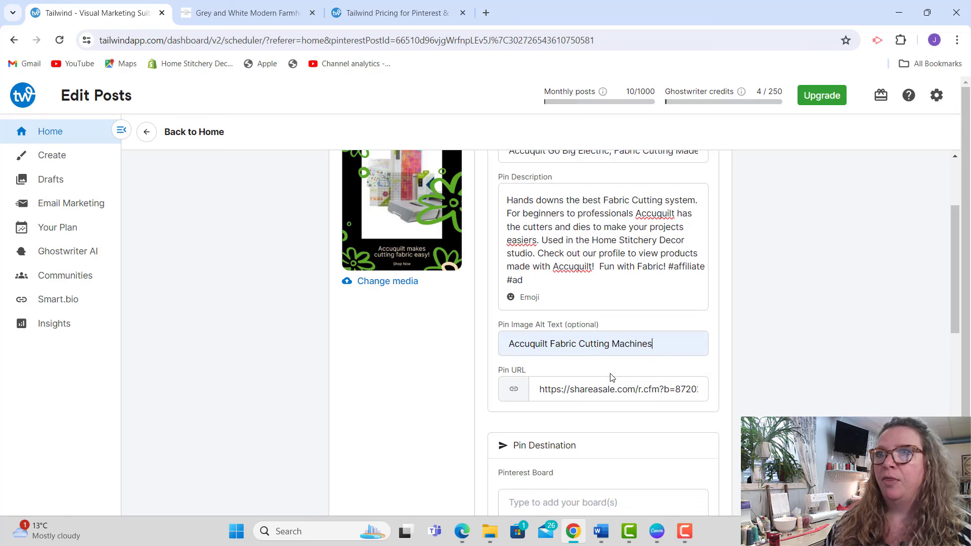
Step: Assign the Accuquilt pin to all boards in the saved "Sewing Room" board list and close the saved lists
left_click_drag(957, 265, 959, 267)
scroll(957, 267, "down", 3)
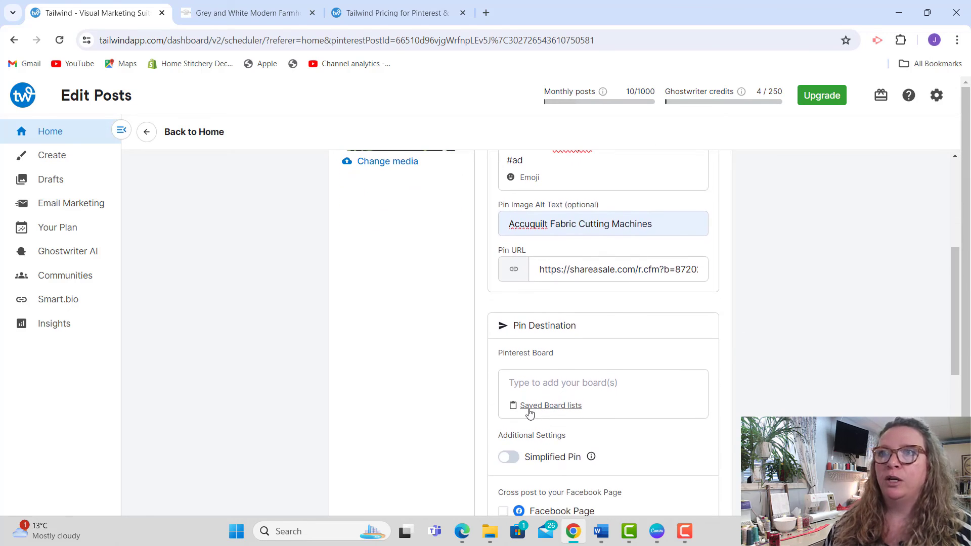
left_click(529, 411)
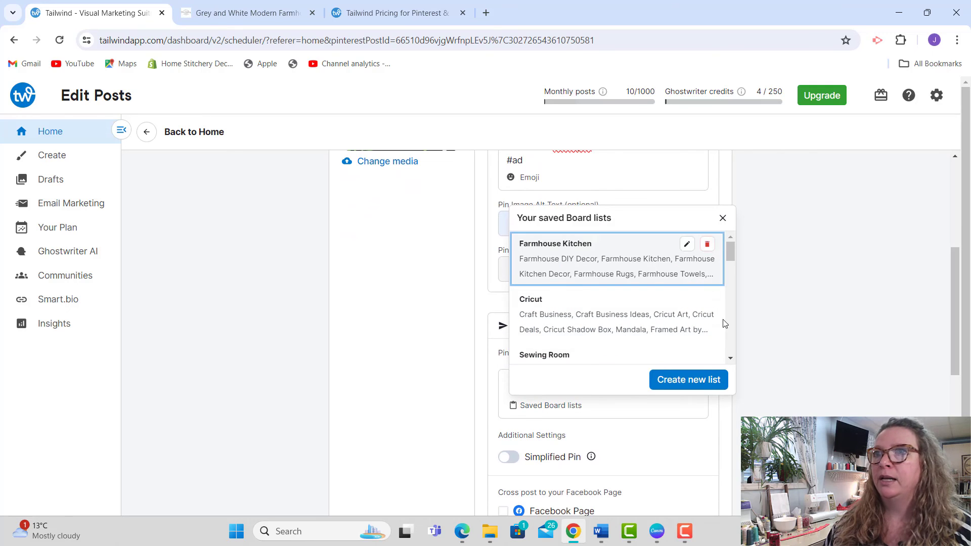
left_click(731, 359)
left_click(732, 360)
left_click(732, 359)
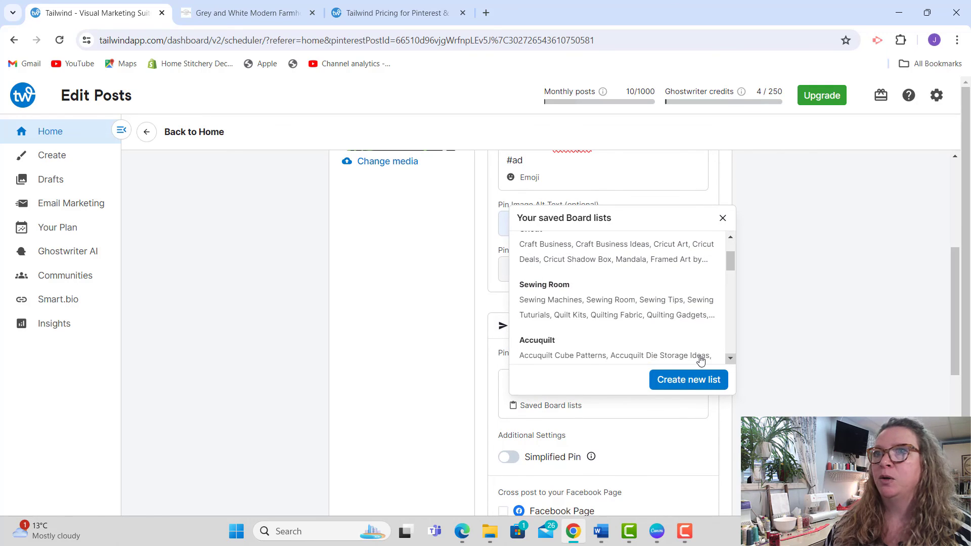
left_click(550, 290)
left_click_drag(955, 297, 967, 353)
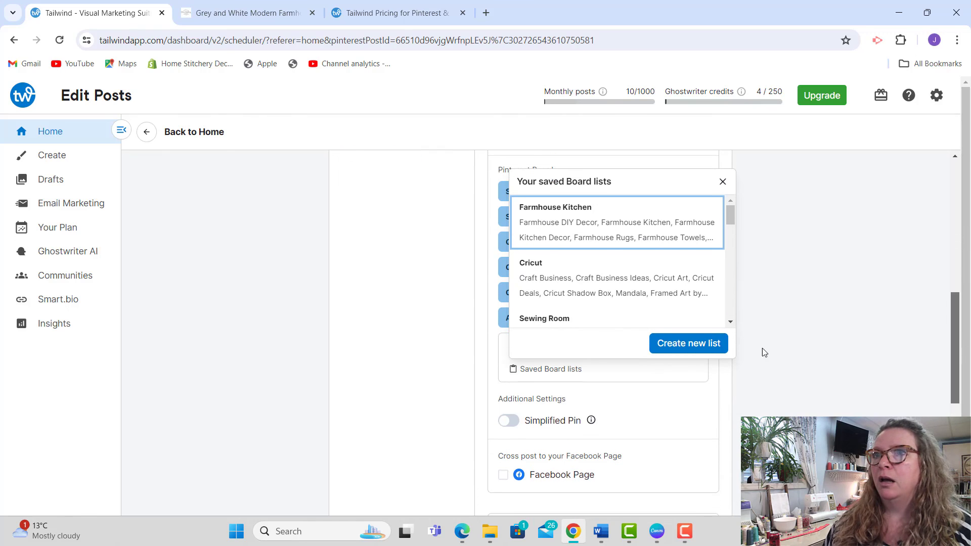
left_click(822, 316)
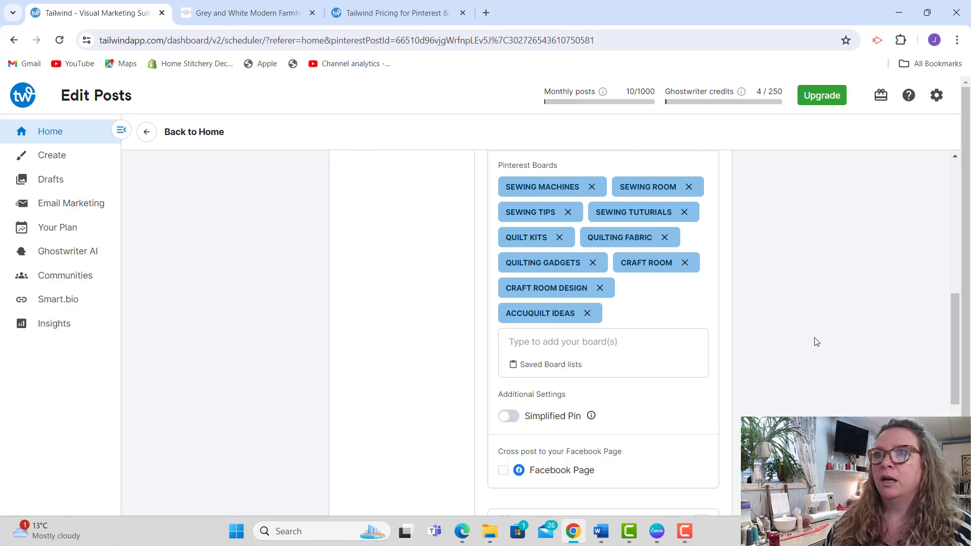
Step: Choose the SmartSchedule timeslot Sat, Jul 6, 2024, 7:45PM (MDT) for the Accuquilt pin and schedule the post
scroll(905, 338, "down", 1)
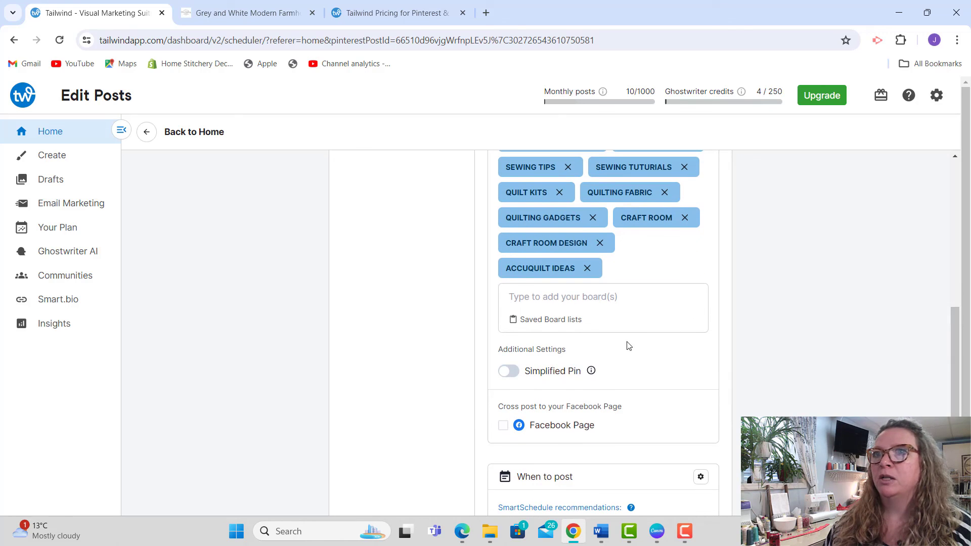
left_click_drag(957, 351, 957, 403)
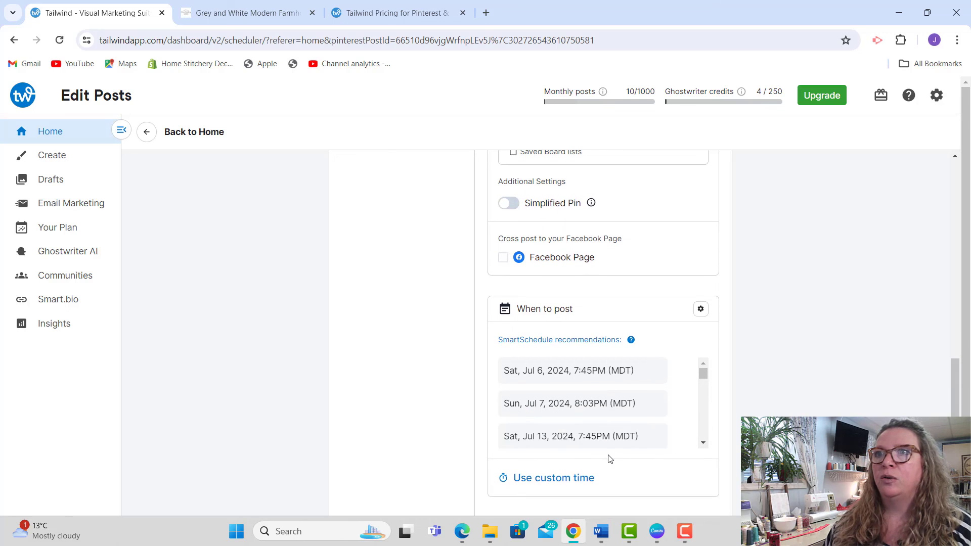
left_click(532, 378)
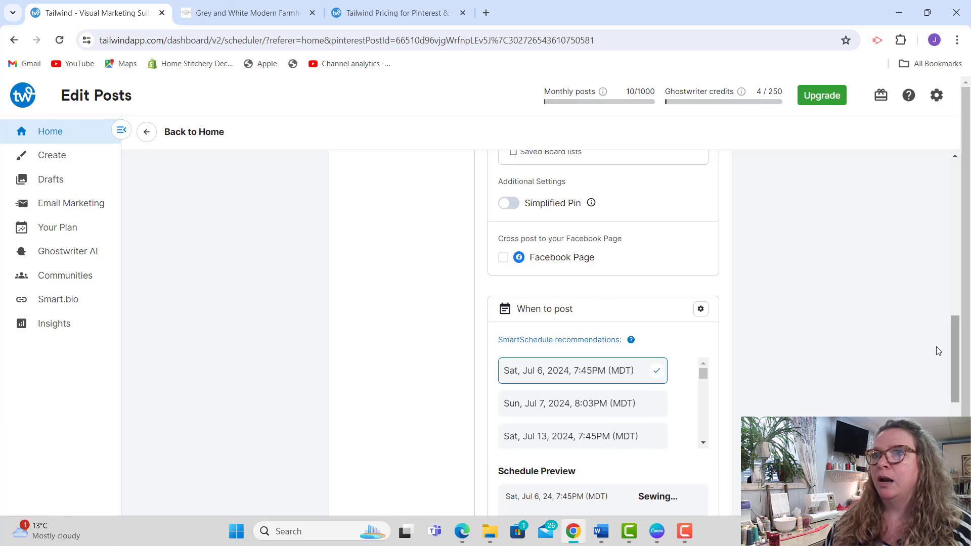
left_click_drag(957, 351, 957, 453)
left_click(687, 470)
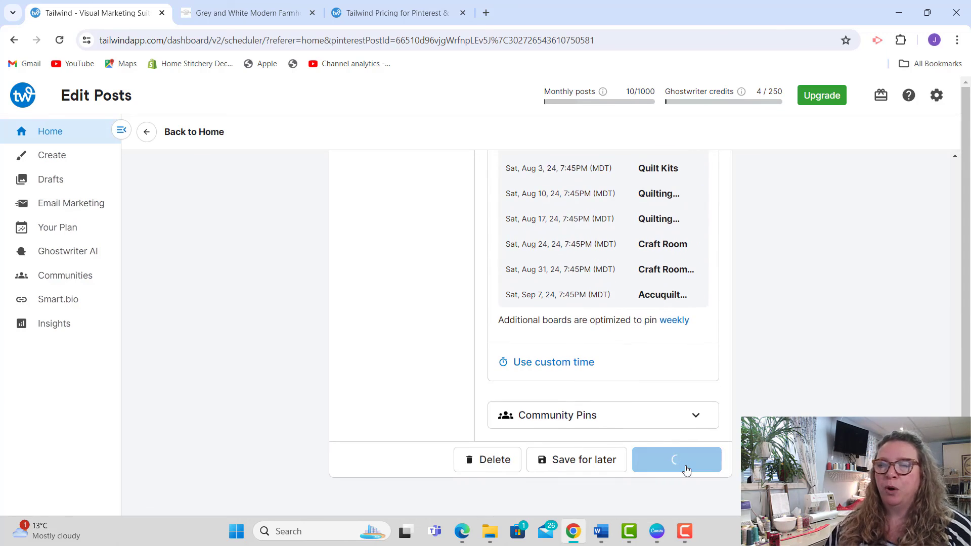